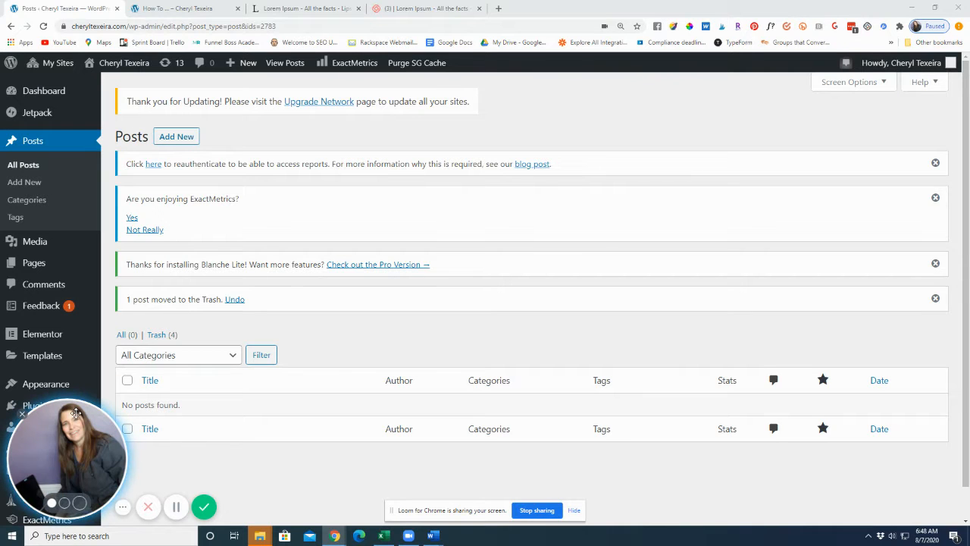
- Create a new post titled "How To Title"
{"action": "left_click", "coordinate": [183, 138]}
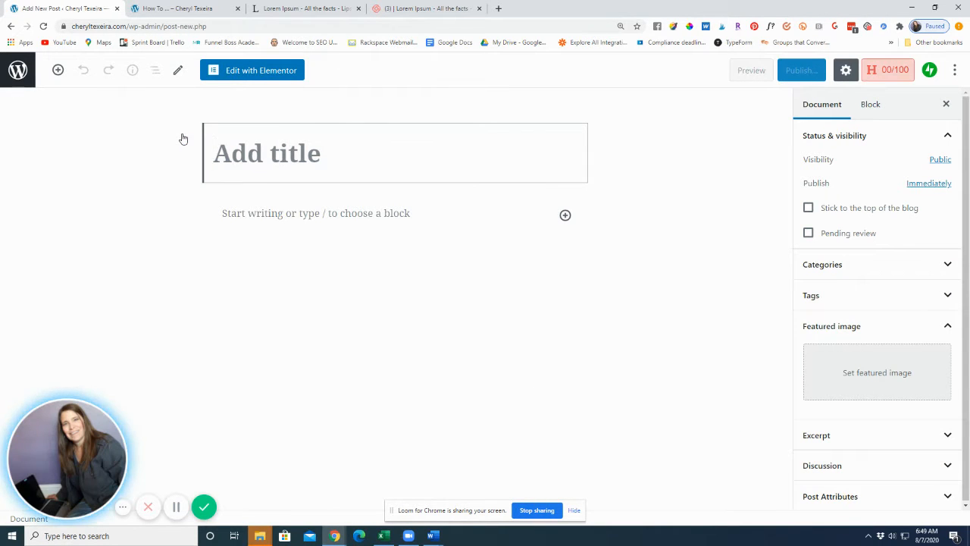
{"action": "type", "text": "How To "}
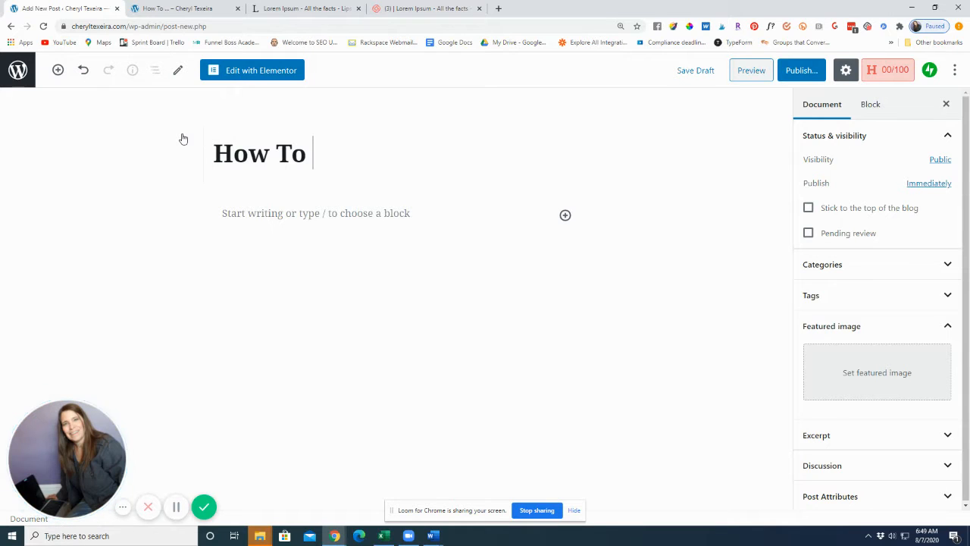
{"action": "type", "text": "Title"}
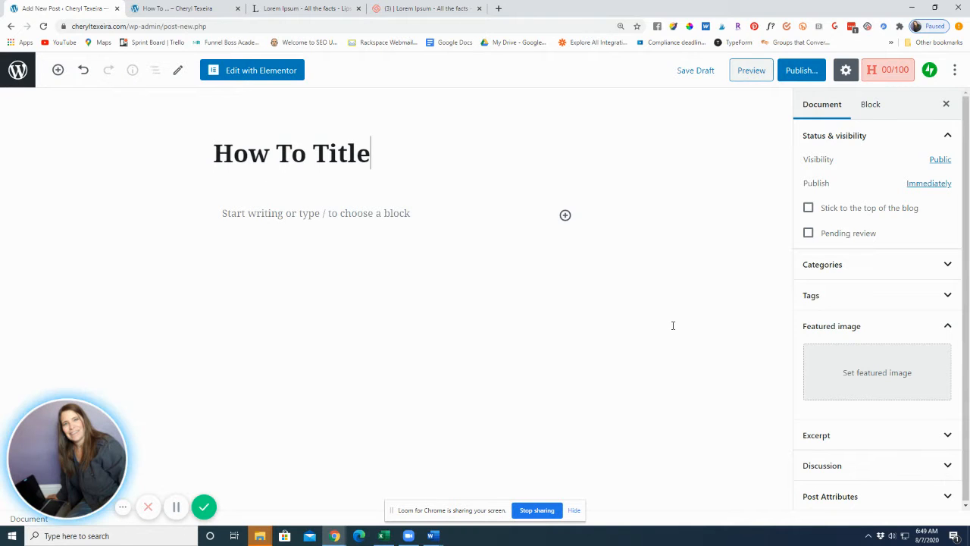
- Set the "4 week challenge" banner from the media library as the post's featured image
{"action": "left_click", "coordinate": [864, 375]}
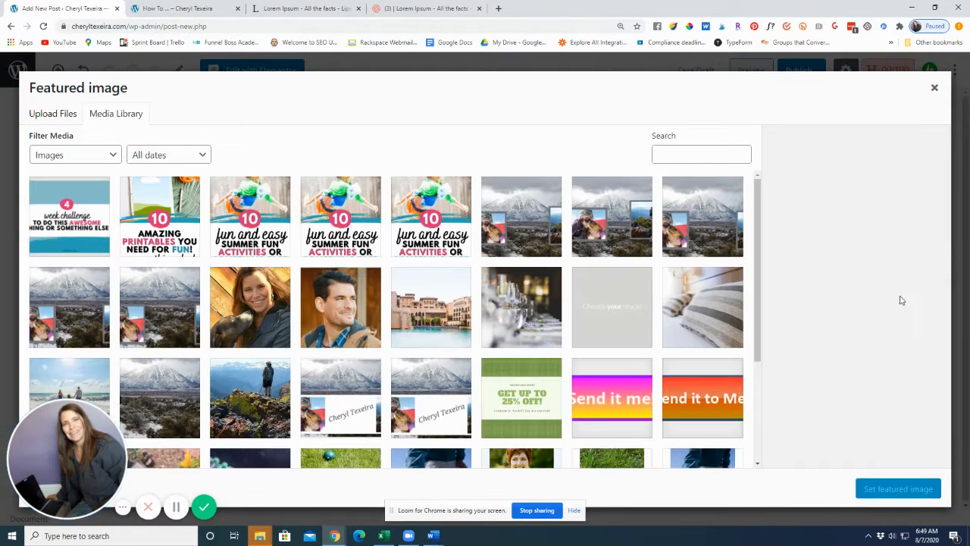
{"action": "left_click", "coordinate": [67, 224]}
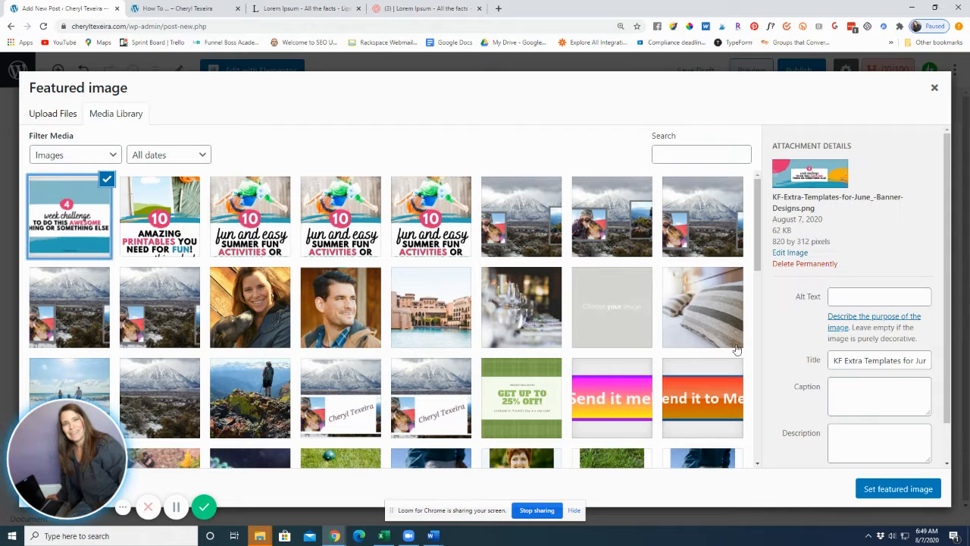
{"action": "left_click", "coordinate": [887, 490]}
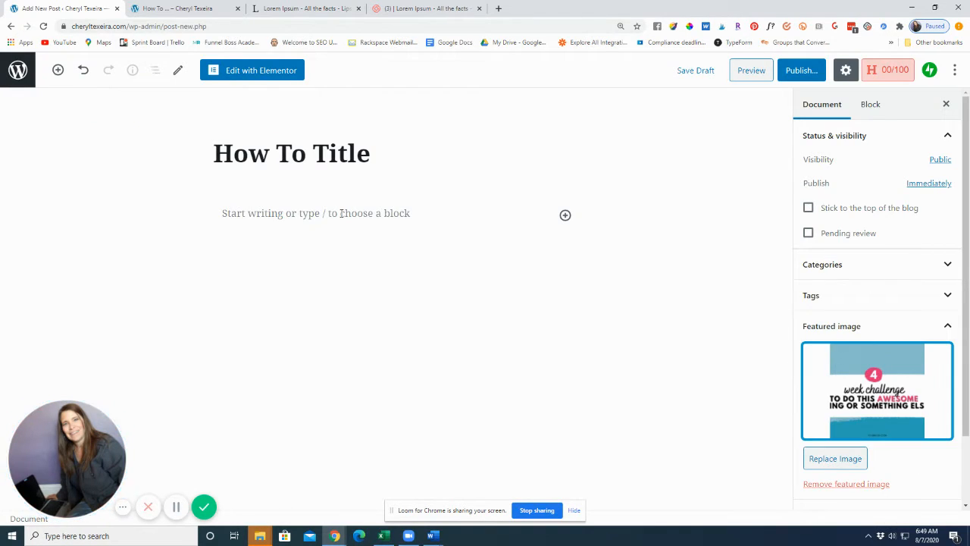
- Copy the standard Lorem Ipsum passage used since the 1500s from lipsum.com, without its quotation marks
{"action": "left_click", "coordinate": [284, 9]}
{"action": "left_click", "coordinate": [272, 243]}
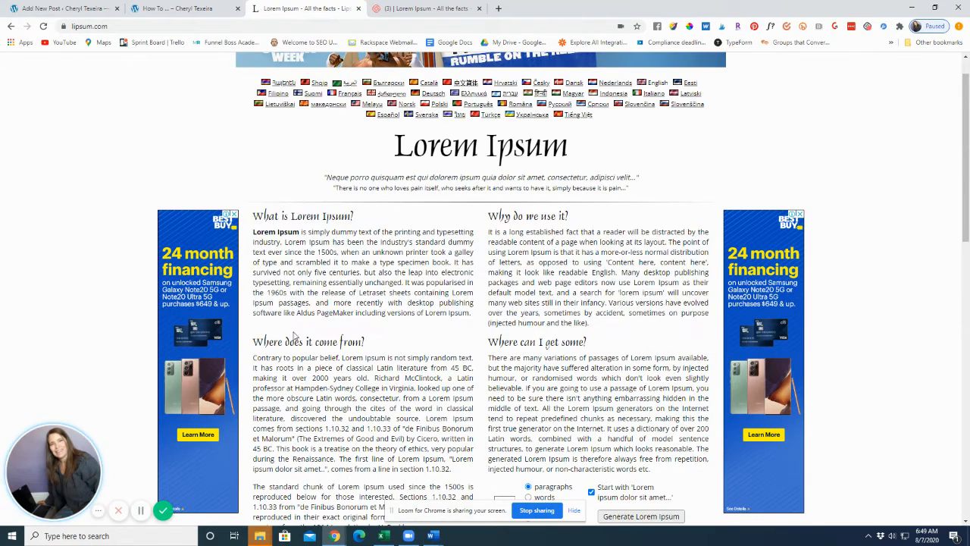
{"action": "scroll", "coordinate": [271, 243], "scroll_direction": "down", "scroll_amount": 2}
{"action": "scroll", "coordinate": [278, 342], "scroll_direction": "down", "scroll_amount": 5}
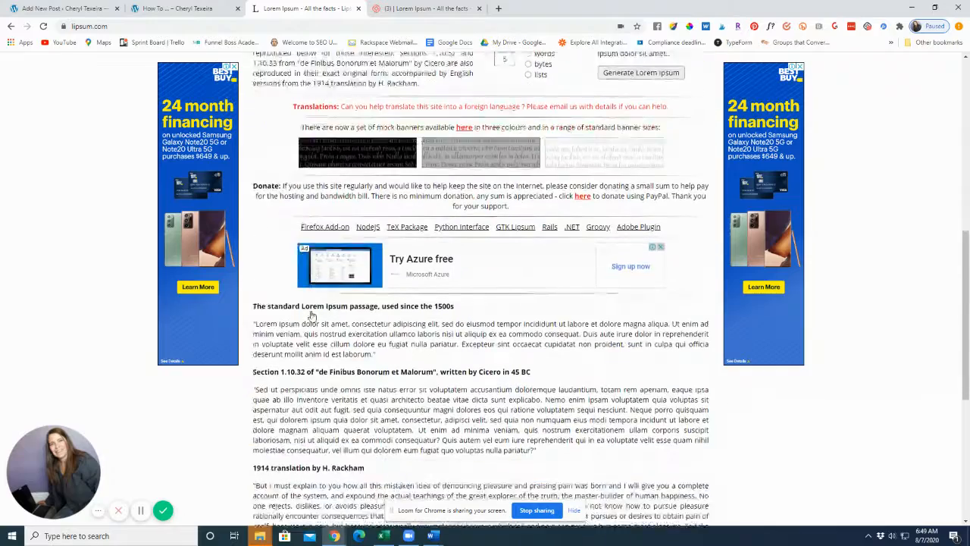
{"action": "left_click_drag", "start_coordinate": [256, 198], "coordinate": [373, 231]}
{"action": "key", "text": "ctrl+c"}
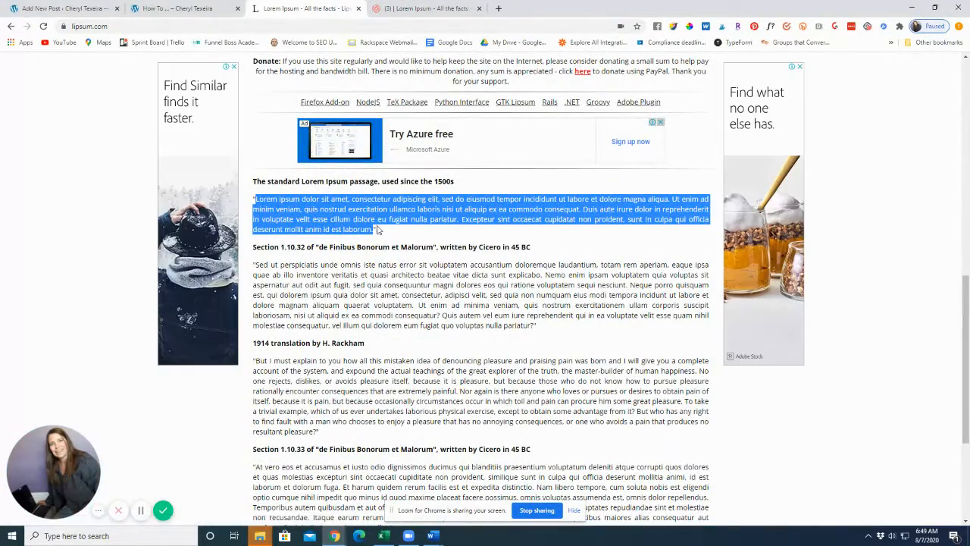
- Paste the copied Lorem Ipsum passage as the new post's body paragraph and close the old post preview
{"action": "left_click", "coordinate": [182, 9]}
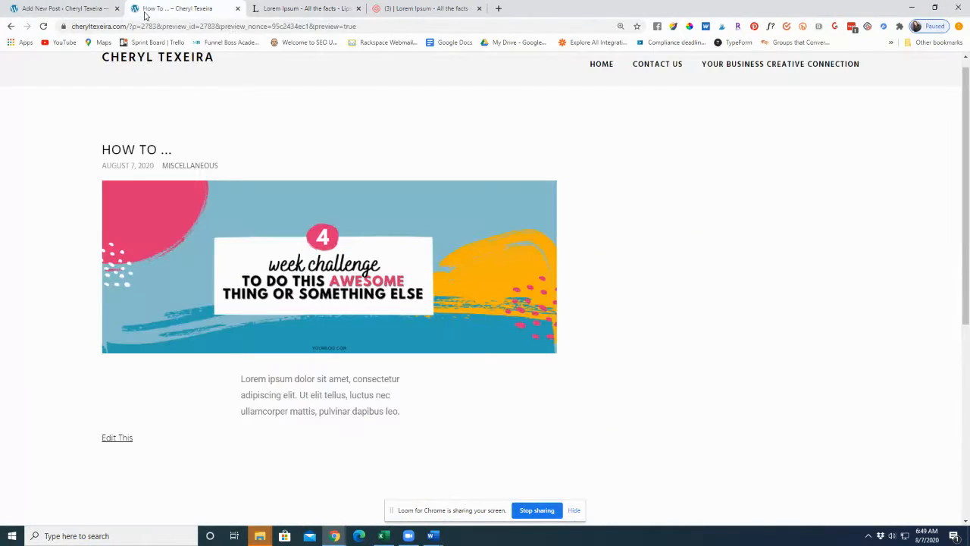
{"action": "left_click", "coordinate": [79, 11]}
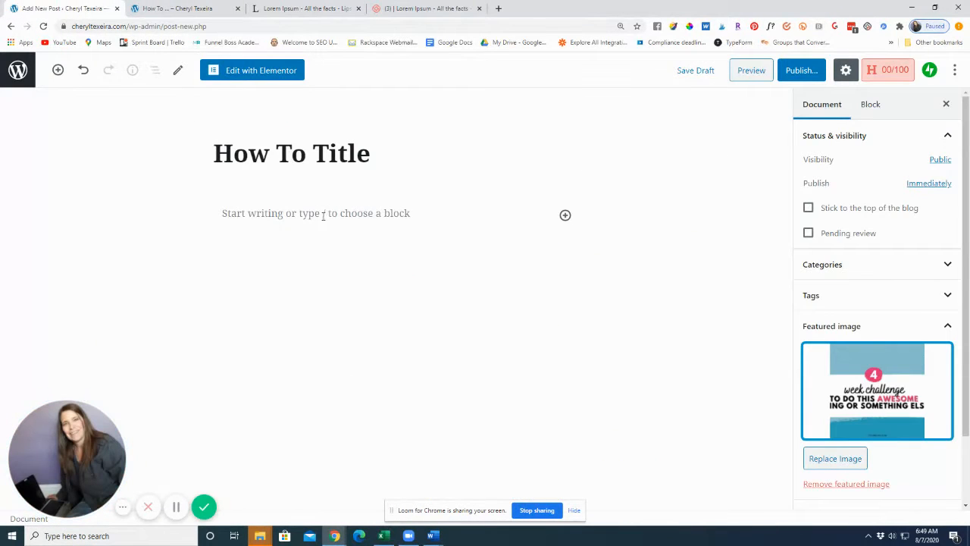
{"action": "left_click", "coordinate": [428, 215]}
{"action": "key", "text": "ctrl+v"}
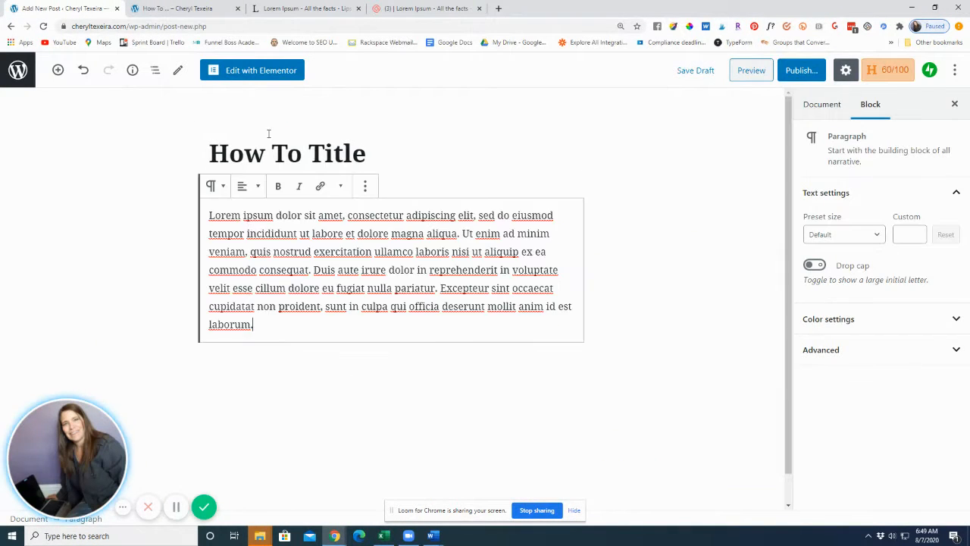
{"action": "left_click", "coordinate": [238, 9]}
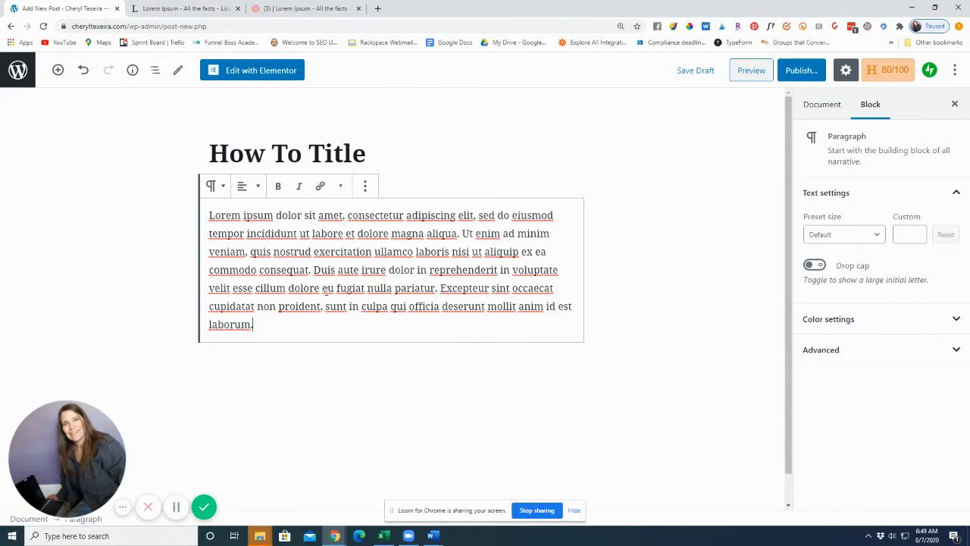
{"action": "left_click", "coordinate": [419, 135]}
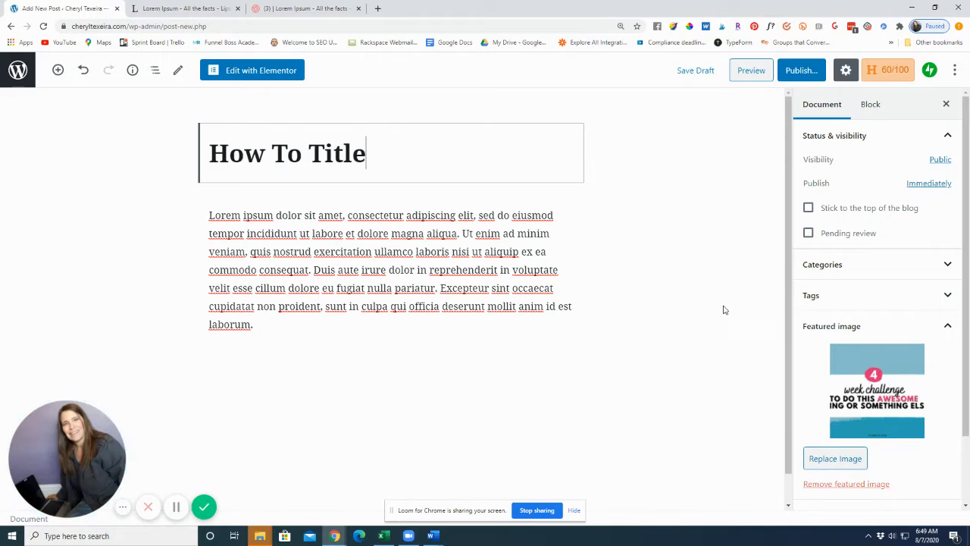
- Open the post for editing in Elementor and bring its body paragraph into view
{"action": "left_click", "coordinate": [269, 69]}
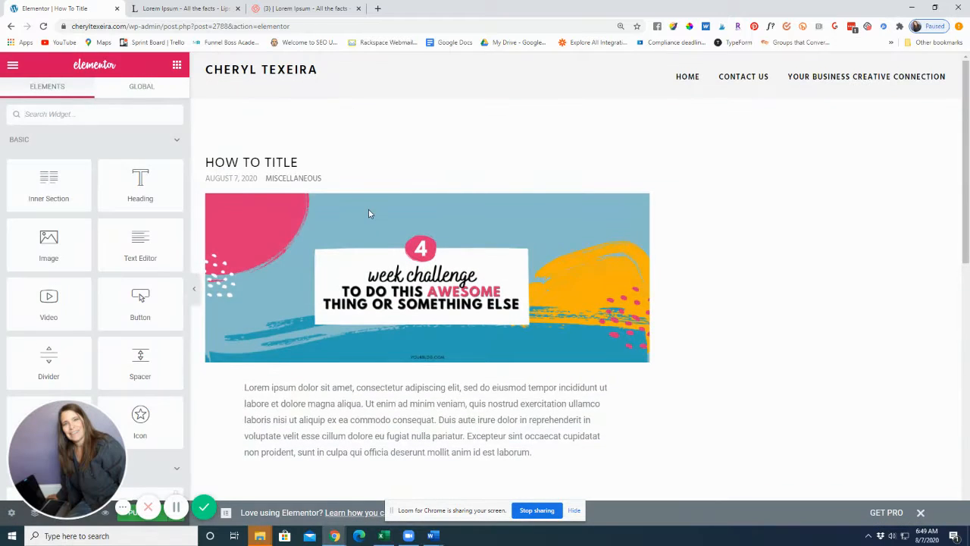
{"action": "scroll", "coordinate": [368, 213], "scroll_direction": "down", "scroll_amount": 2}
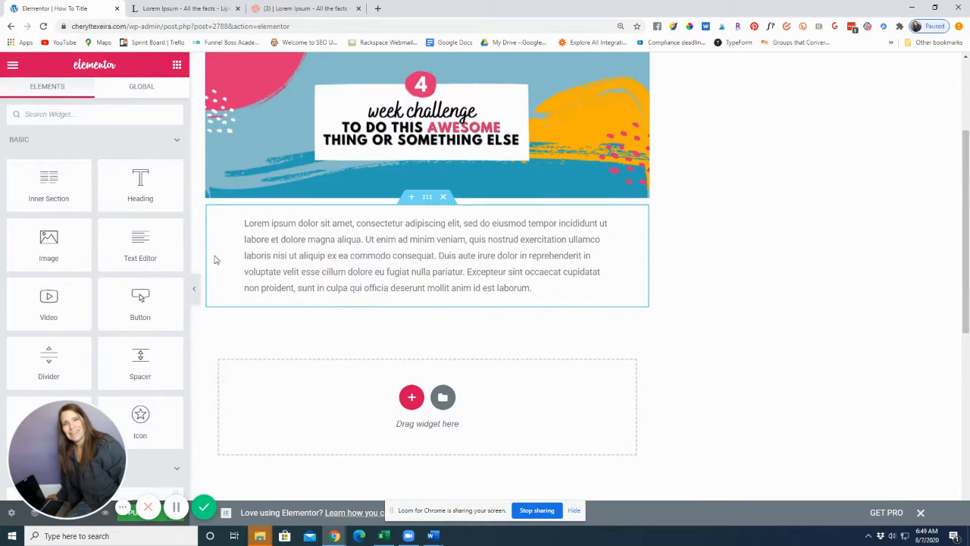
{"action": "left_click_drag", "start_coordinate": [84, 466], "coordinate": [844, 113]}
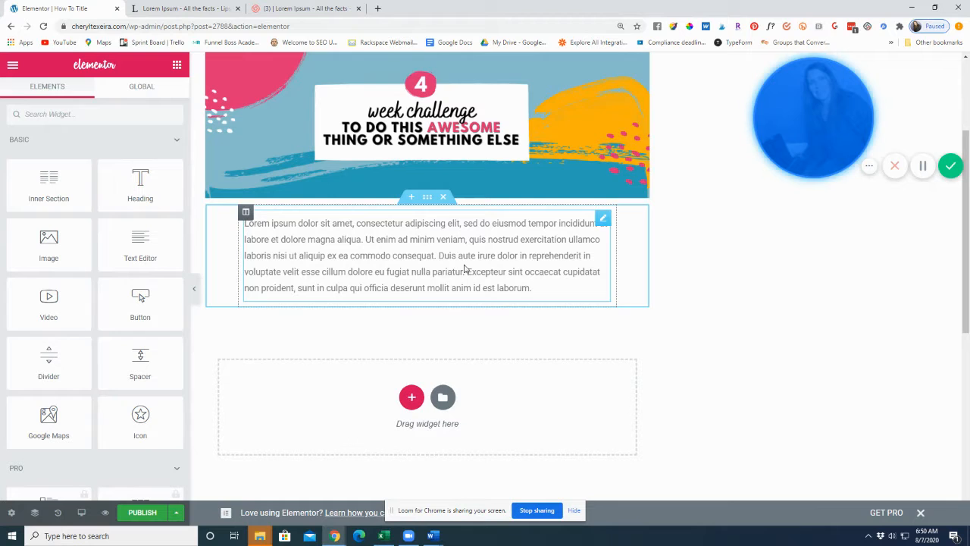
{"action": "left_click", "coordinate": [151, 87]}
{"action": "left_click", "coordinate": [56, 87]}
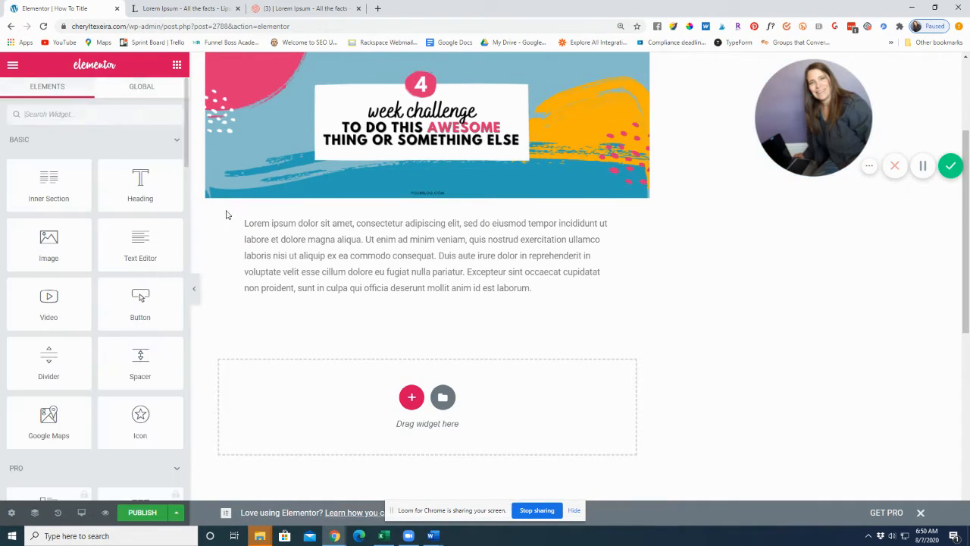
{"action": "left_click", "coordinate": [373, 268]}
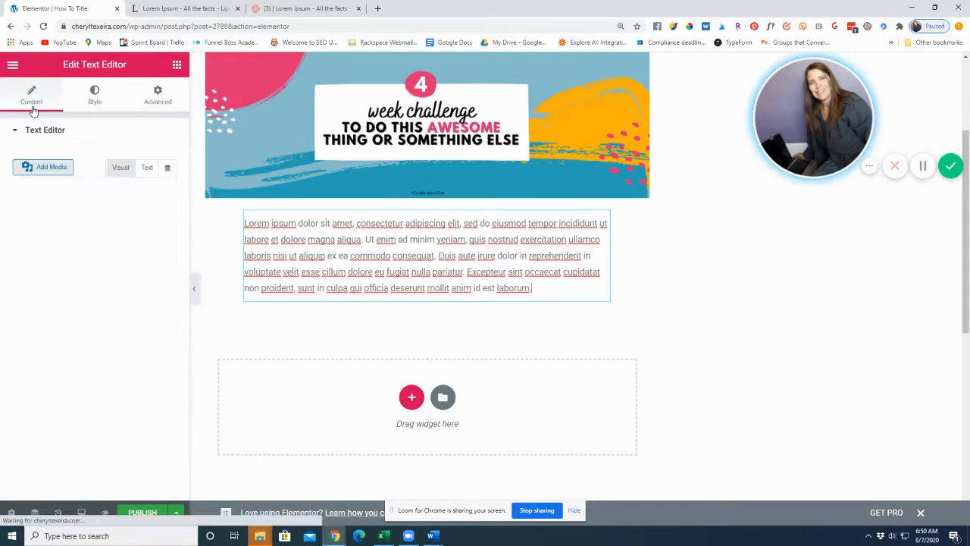
{"action": "left_click", "coordinate": [13, 66]}
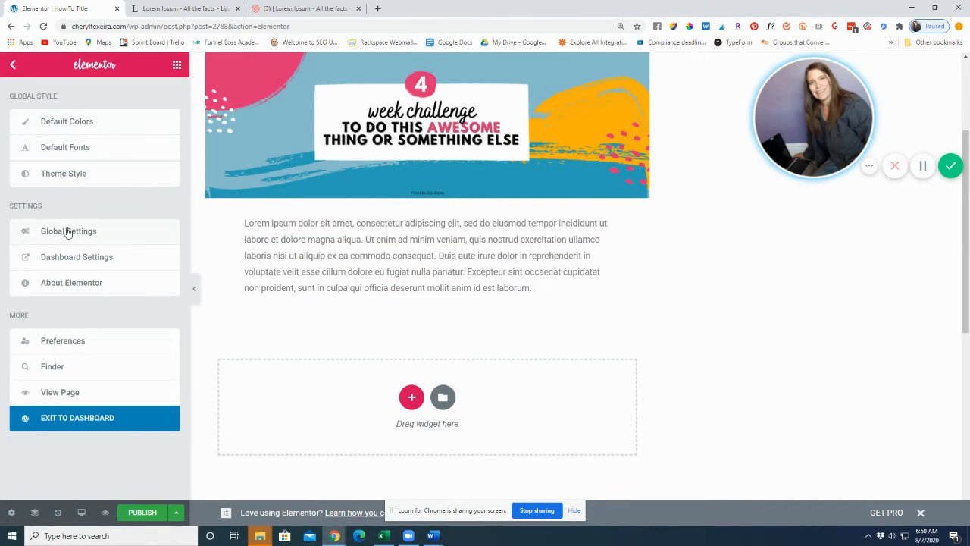
{"action": "left_click", "coordinate": [13, 66]}
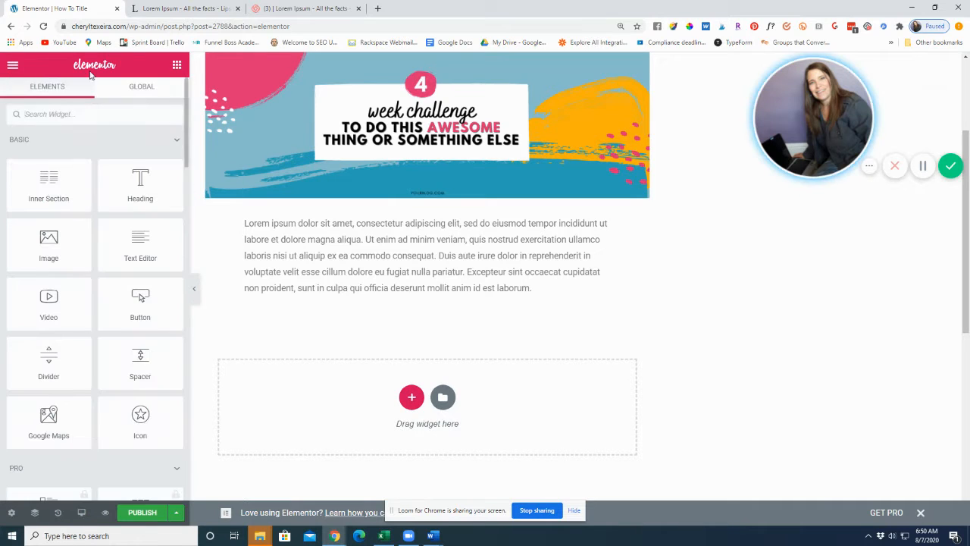
- Set the default content width to 700 px in the global style settings
{"action": "left_click", "coordinate": [14, 67]}
{"action": "left_click", "coordinate": [73, 235]}
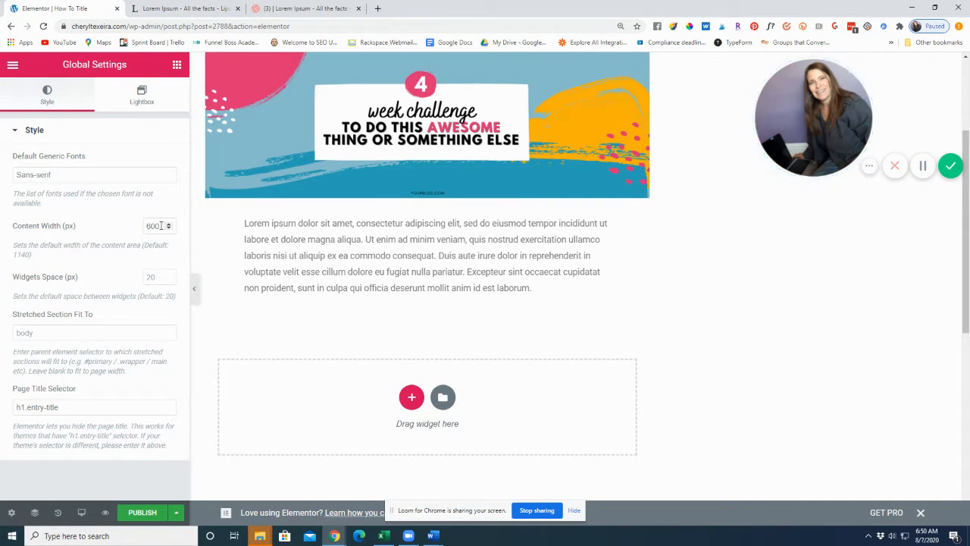
{"action": "left_click", "coordinate": [168, 225]}
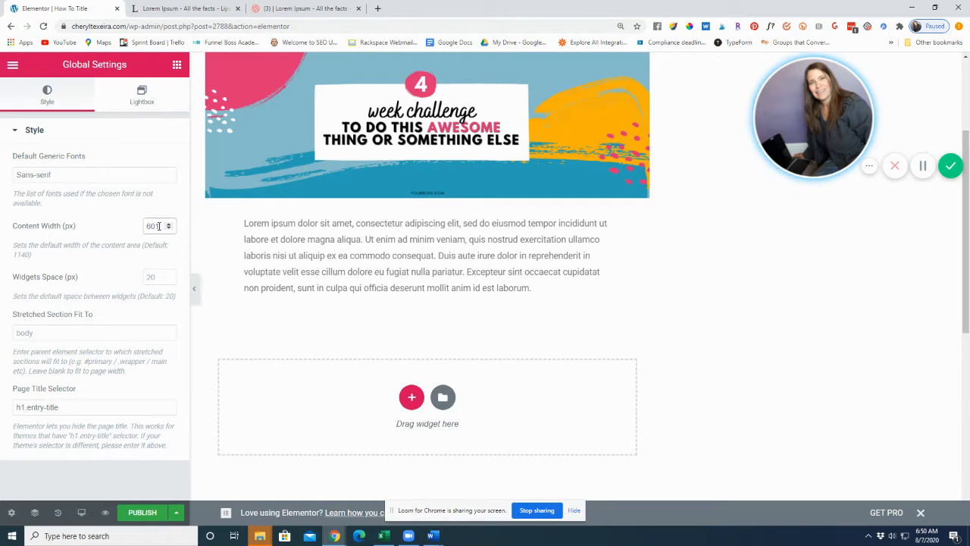
{"action": "type", "text": "700"}
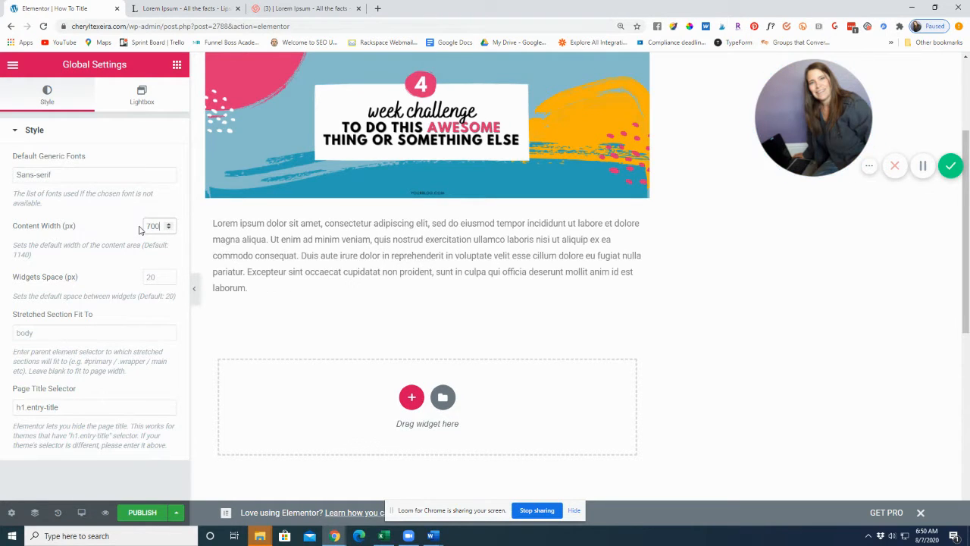
- Try a content width of 300 px and restore it to 700 px
{"action": "scroll", "coordinate": [453, 161], "scroll_direction": "up", "scroll_amount": 3}
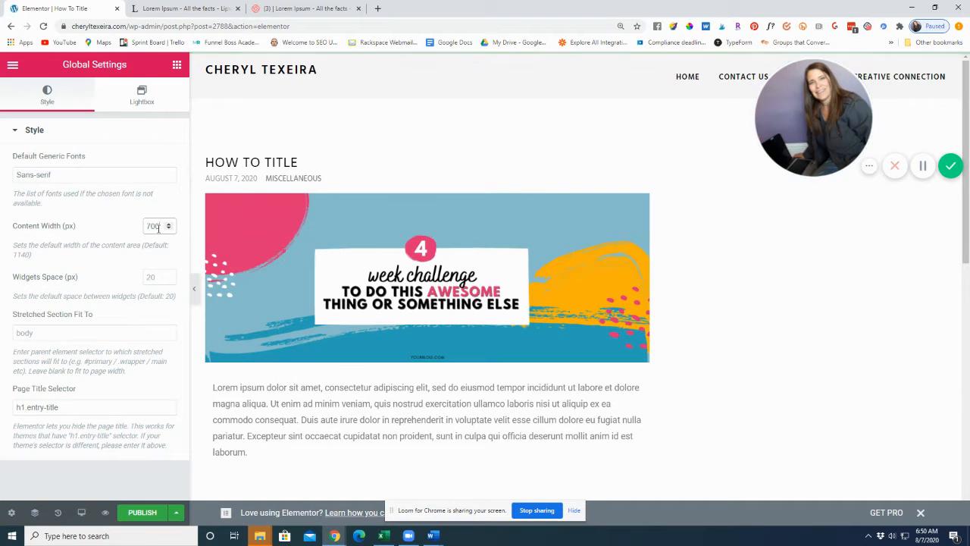
{"action": "type", "text": "300"}
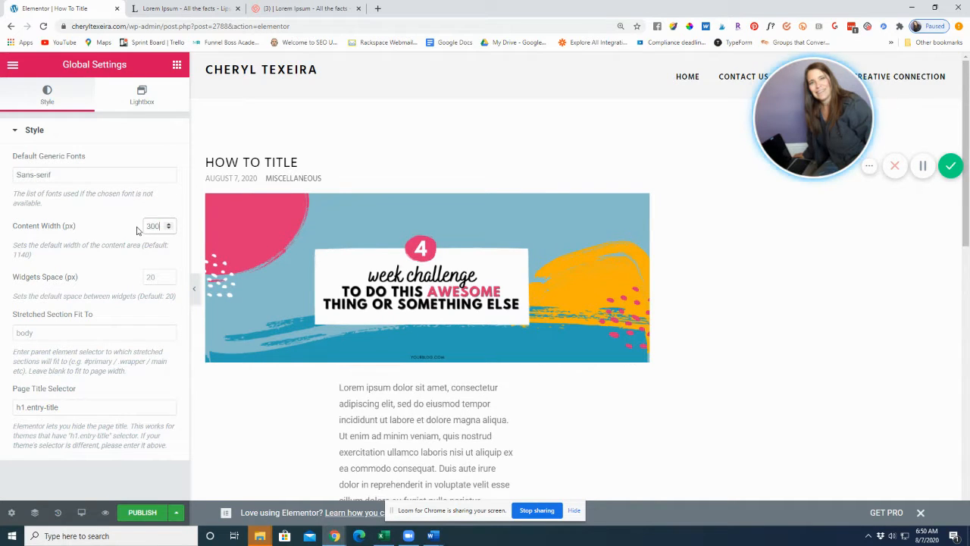
{"action": "scroll", "coordinate": [545, 277], "scroll_direction": "down", "scroll_amount": 3}
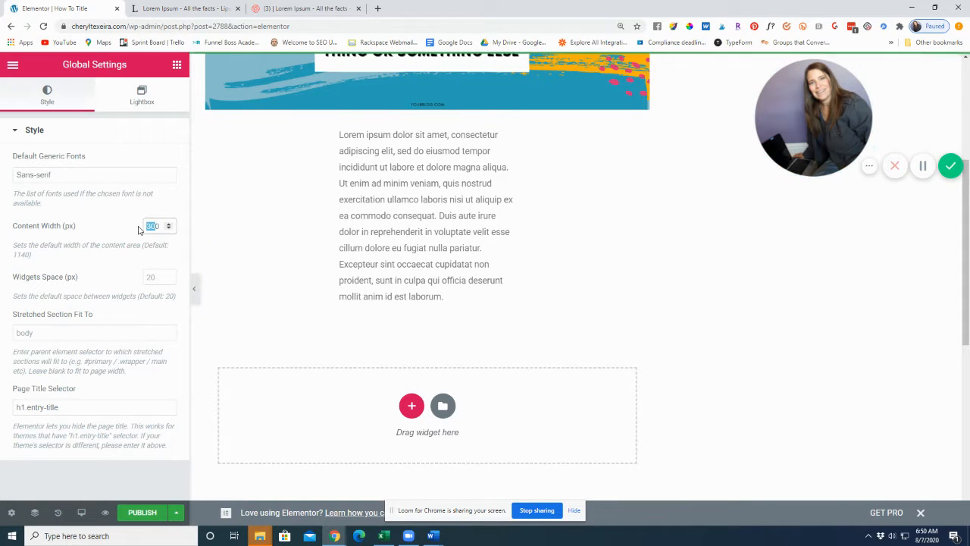
{"action": "type", "text": "700"}
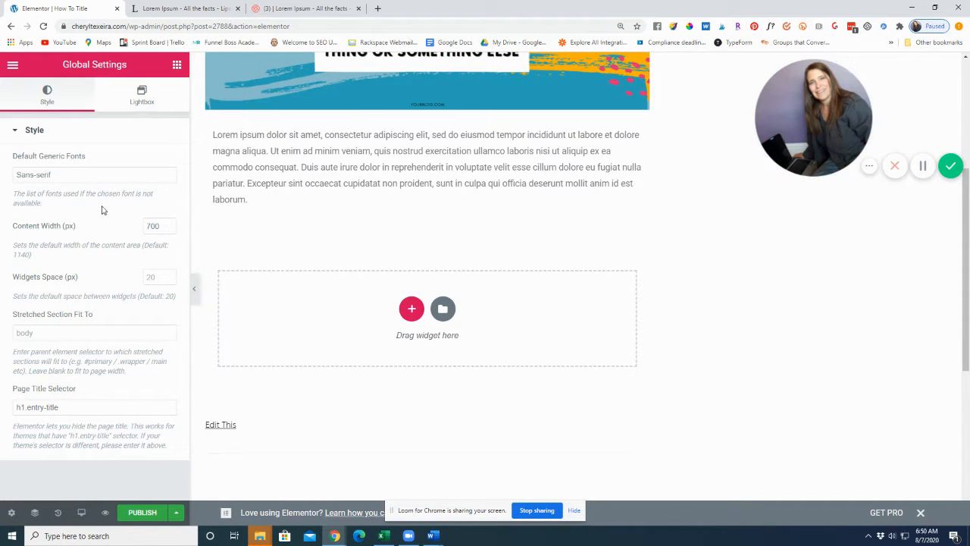
- Preview the post and check how the body text lines up with the featured image
{"action": "left_click", "coordinate": [105, 514]}
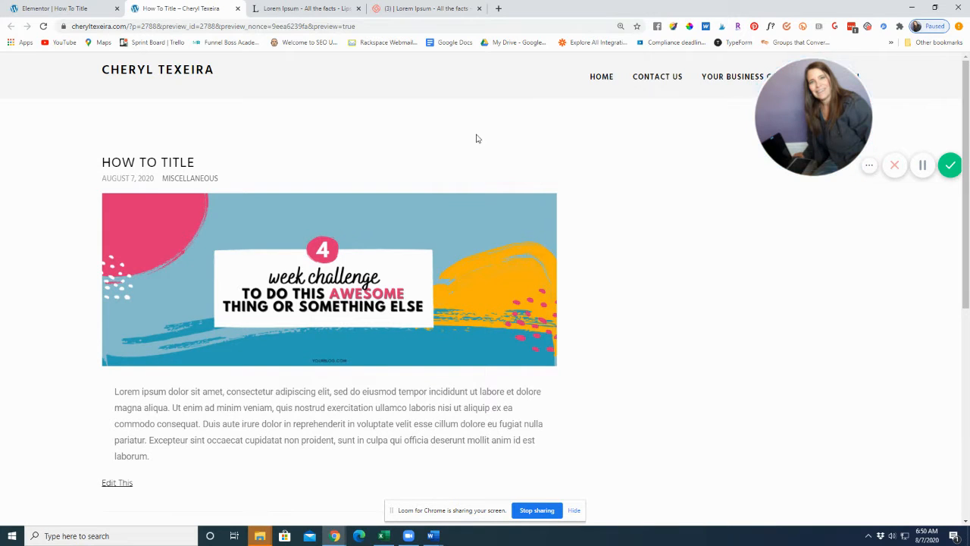
{"action": "scroll", "coordinate": [476, 139], "scroll_direction": "down", "scroll_amount": 2}
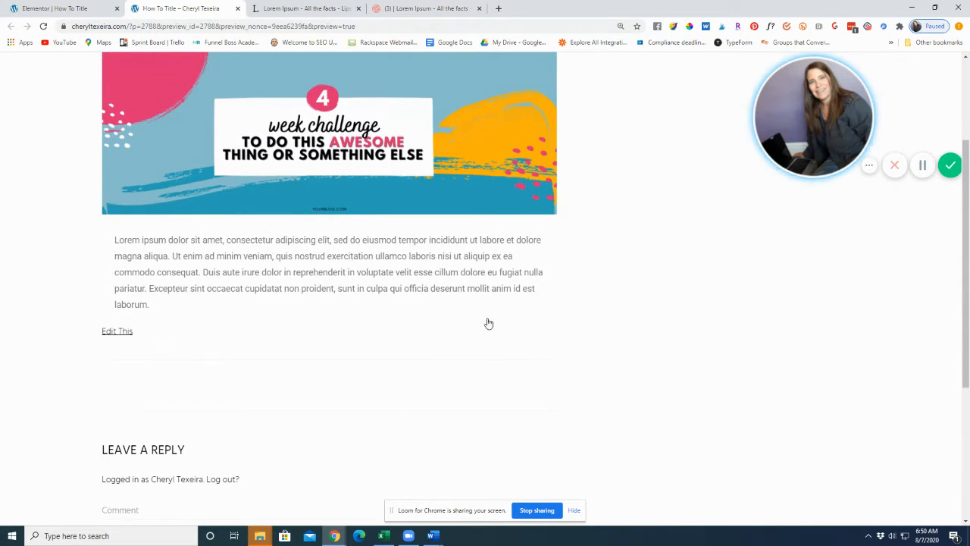
{"action": "scroll", "coordinate": [429, 276], "scroll_direction": "up", "scroll_amount": 2}
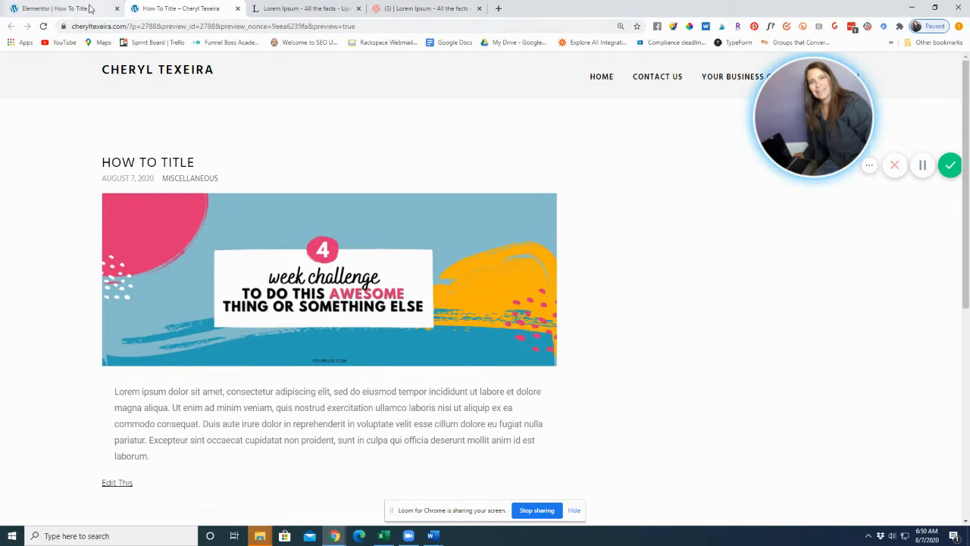
- Return to the Elementor editor and add a section with two equal columns below the body paragraph
{"action": "left_click", "coordinate": [87, 9]}
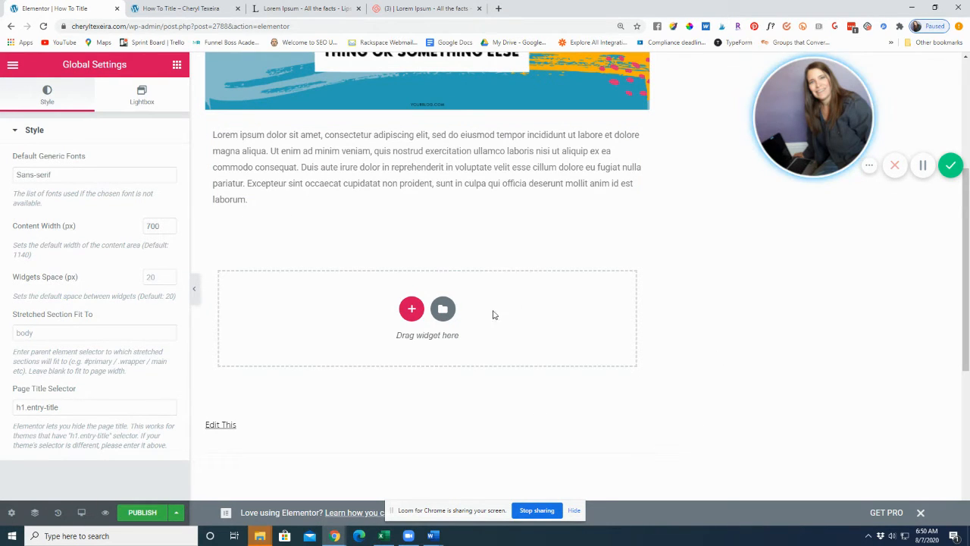
{"action": "left_click", "coordinate": [411, 309]}
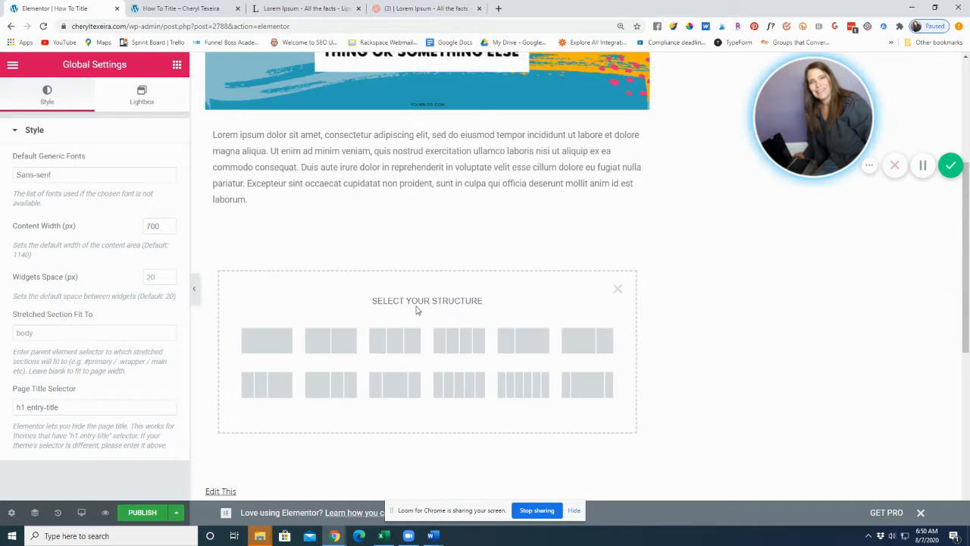
{"action": "left_click", "coordinate": [337, 344]}
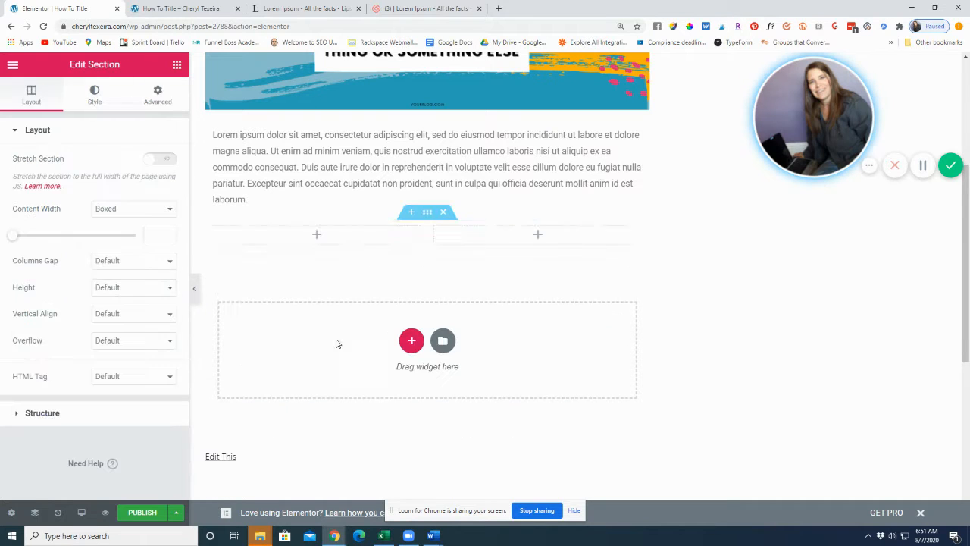
- Add a Heading widget to the first column of the two-column section, with a Text Editor widget below it
{"action": "left_click", "coordinate": [317, 241]}
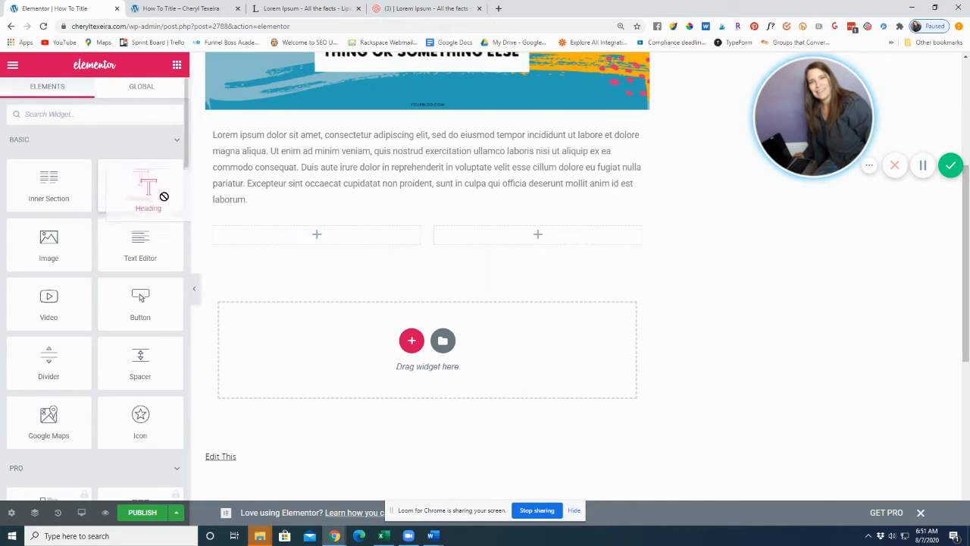
{"action": "left_click_drag", "start_coordinate": [160, 194], "coordinate": [322, 235]}
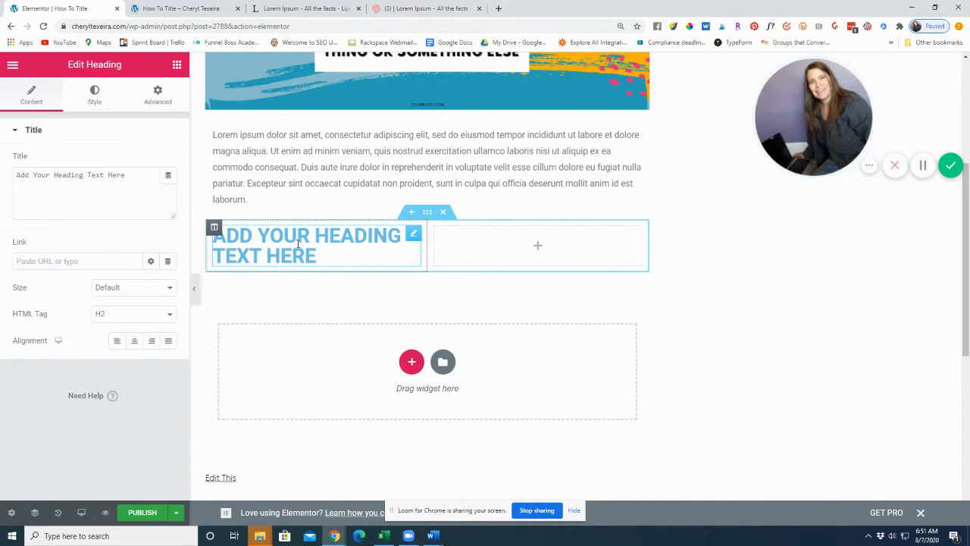
{"action": "left_click", "coordinate": [481, 262]}
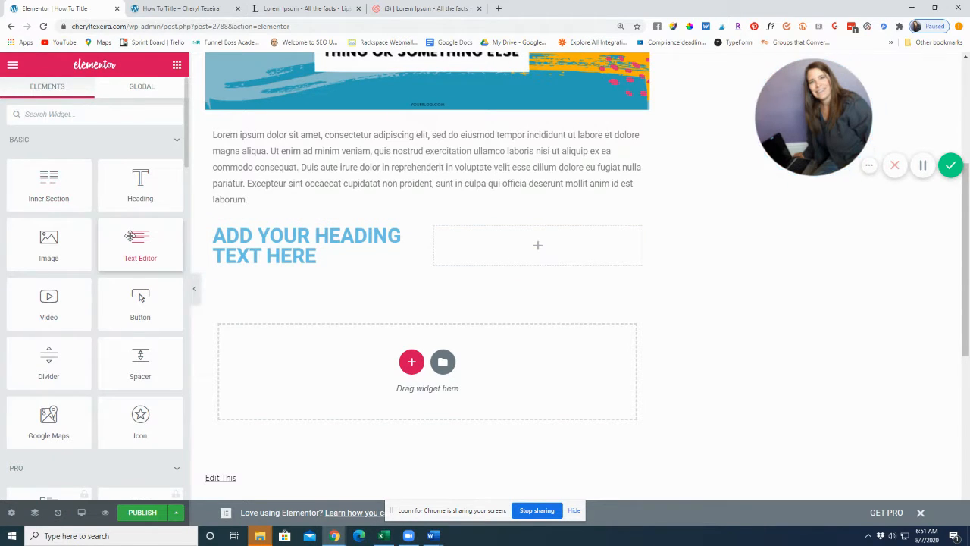
{"action": "left_click_drag", "start_coordinate": [130, 236], "coordinate": [272, 275]}
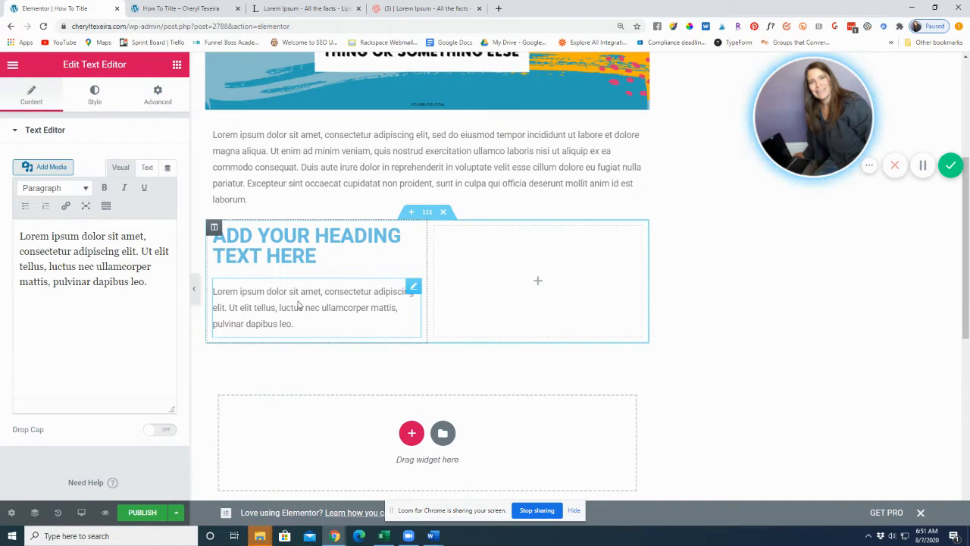
- Add an Image widget to the second column and insert KF-June-Promo-Pin-Templates.png from the media library
{"action": "left_click", "coordinate": [537, 284]}
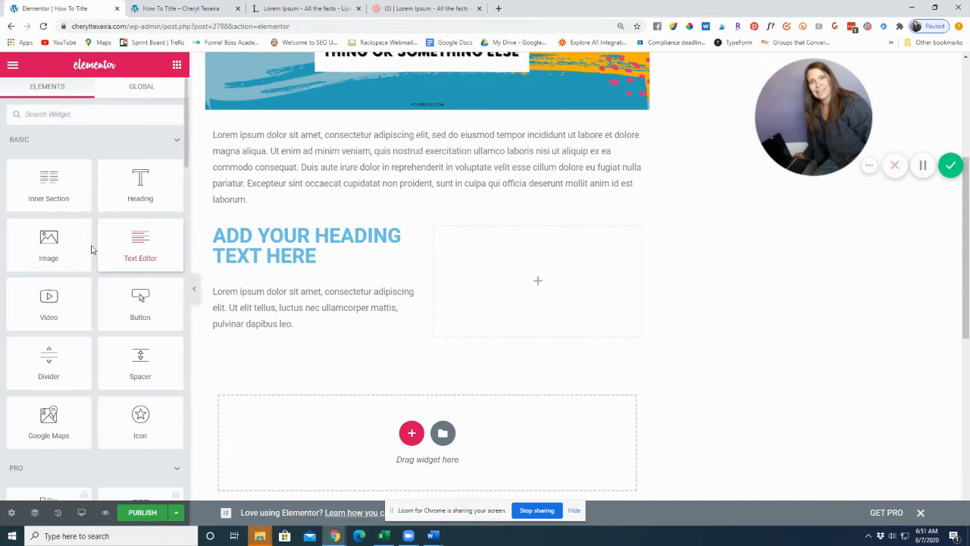
{"action": "left_click_drag", "start_coordinate": [90, 244], "coordinate": [531, 282]}
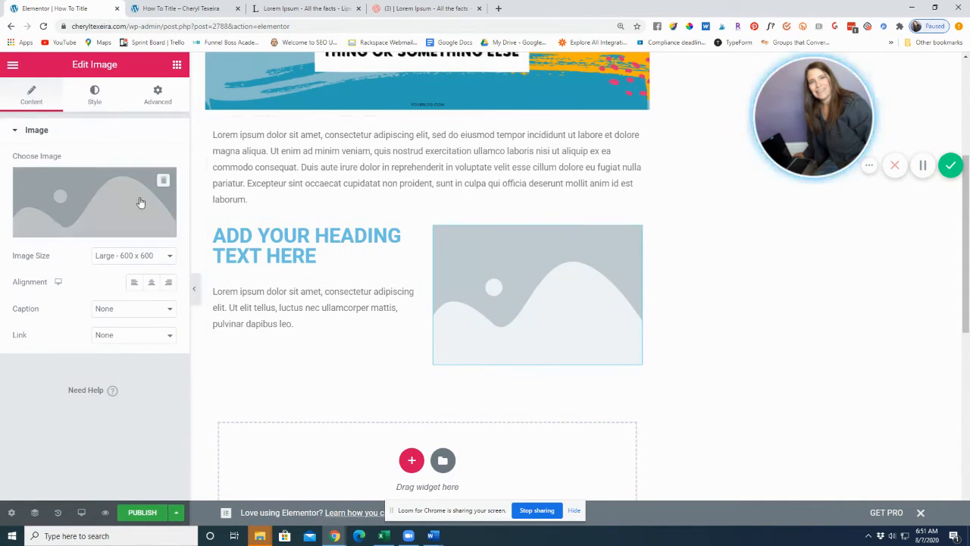
{"action": "left_click", "coordinate": [95, 231]}
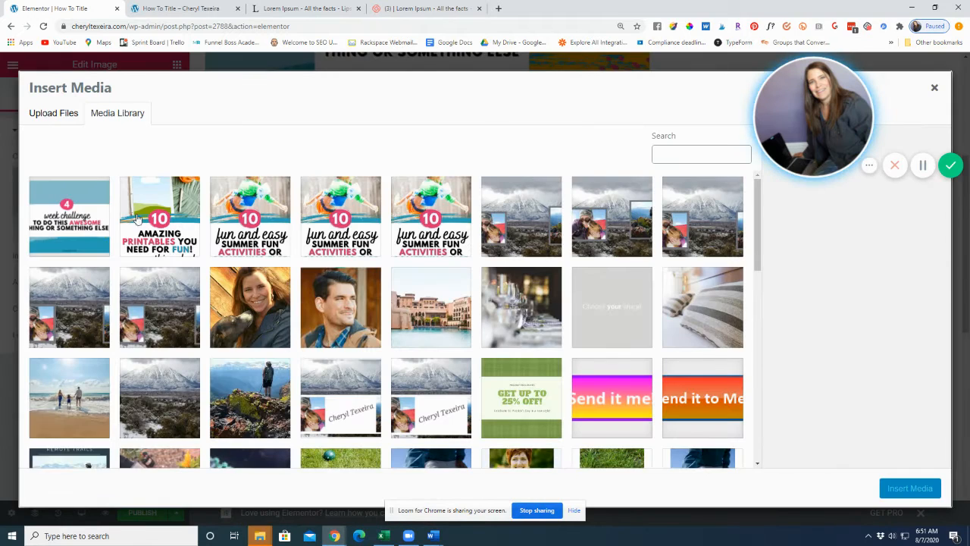
{"action": "left_click", "coordinate": [170, 212]}
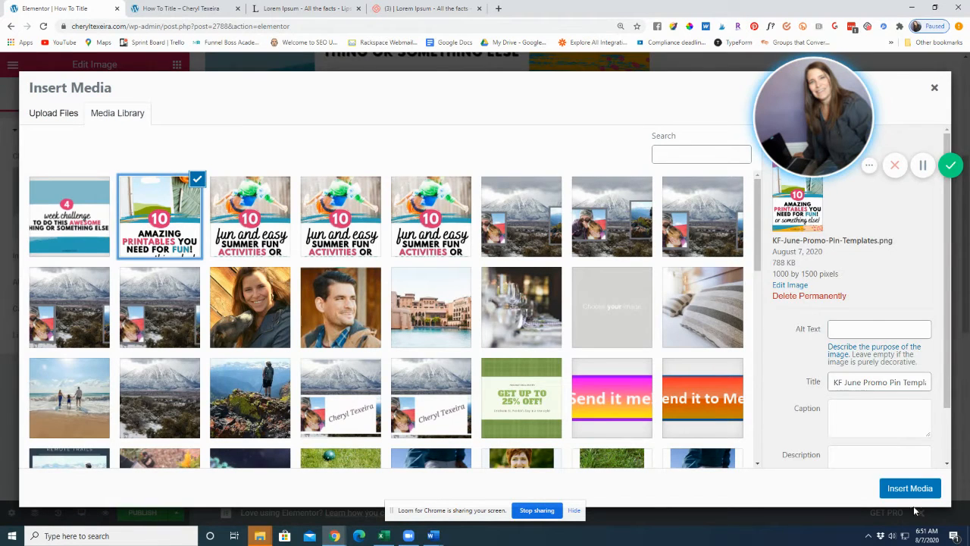
{"action": "left_click", "coordinate": [910, 488]}
{"action": "scroll", "coordinate": [485, 362], "scroll_direction": "down", "scroll_amount": 2}
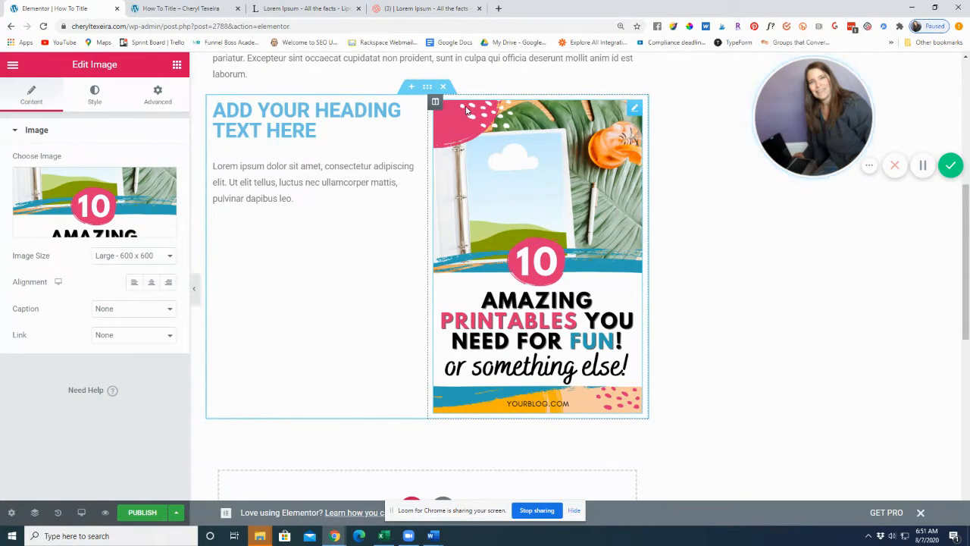
- Replace the second column's image with Testing12345.jpg from the media library
{"action": "left_click", "coordinate": [94, 230]}
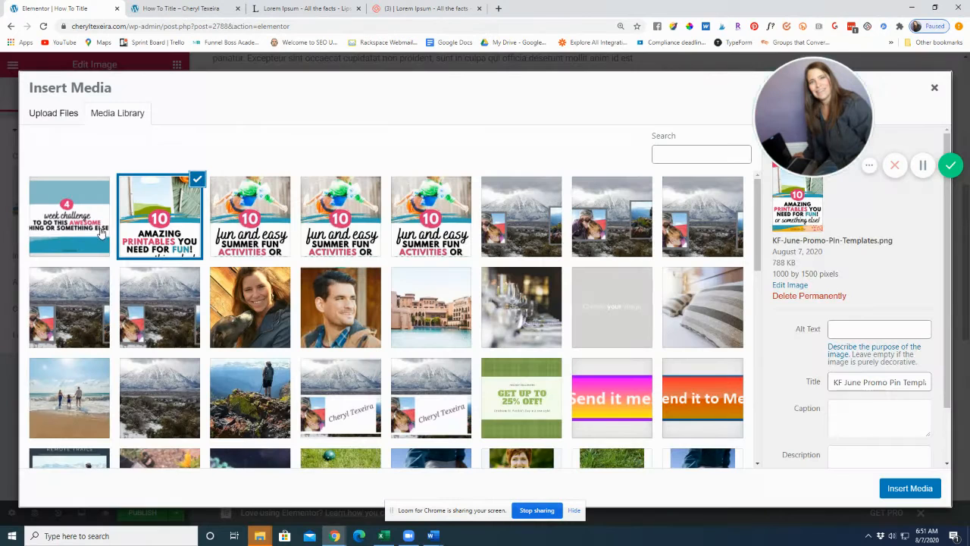
{"action": "left_click", "coordinate": [282, 206]}
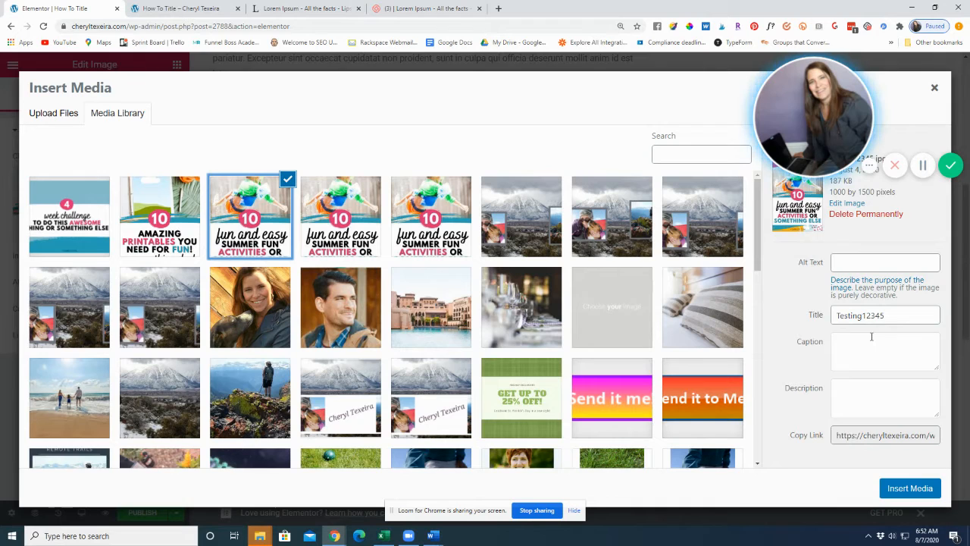
{"action": "left_click_drag", "start_coordinate": [837, 436], "coordinate": [955, 434]}
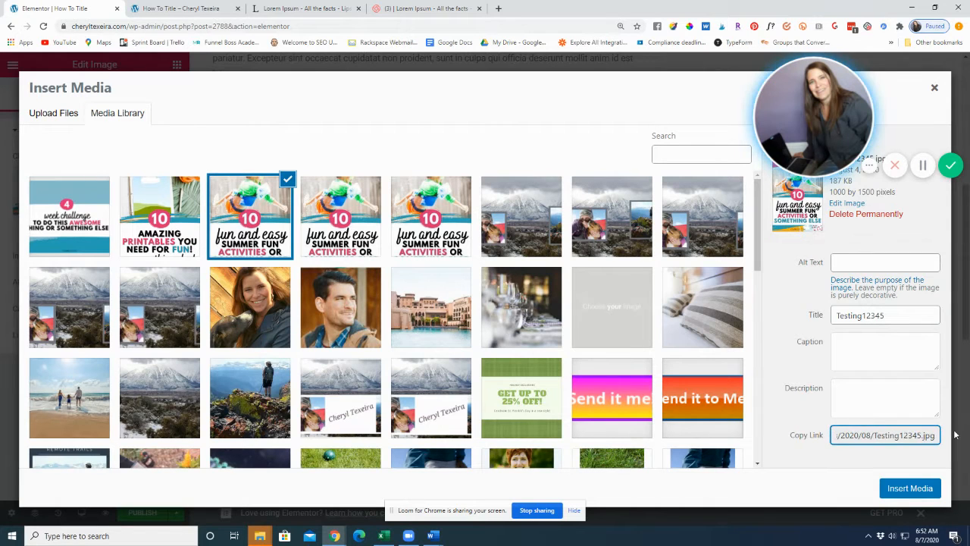
{"action": "left_click", "coordinate": [894, 398]}
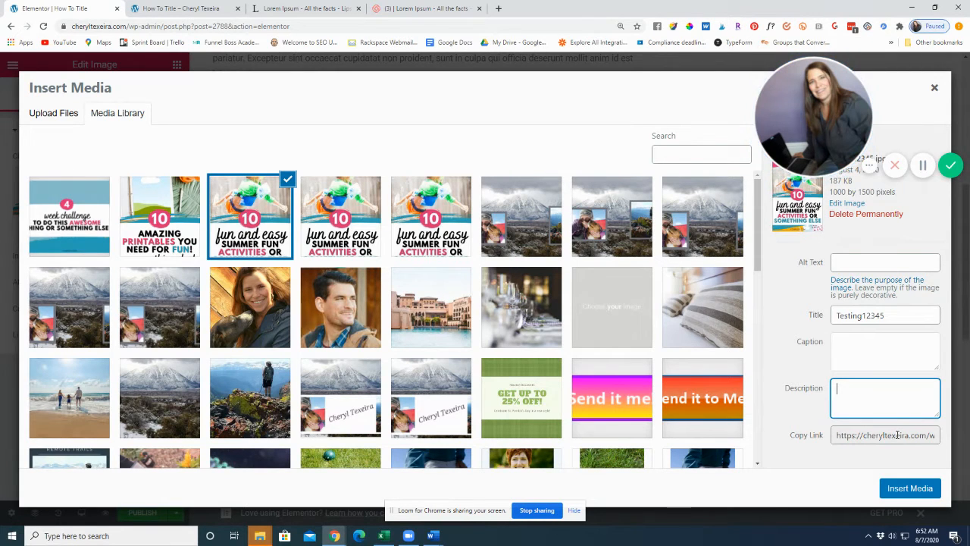
{"action": "left_click", "coordinate": [916, 489]}
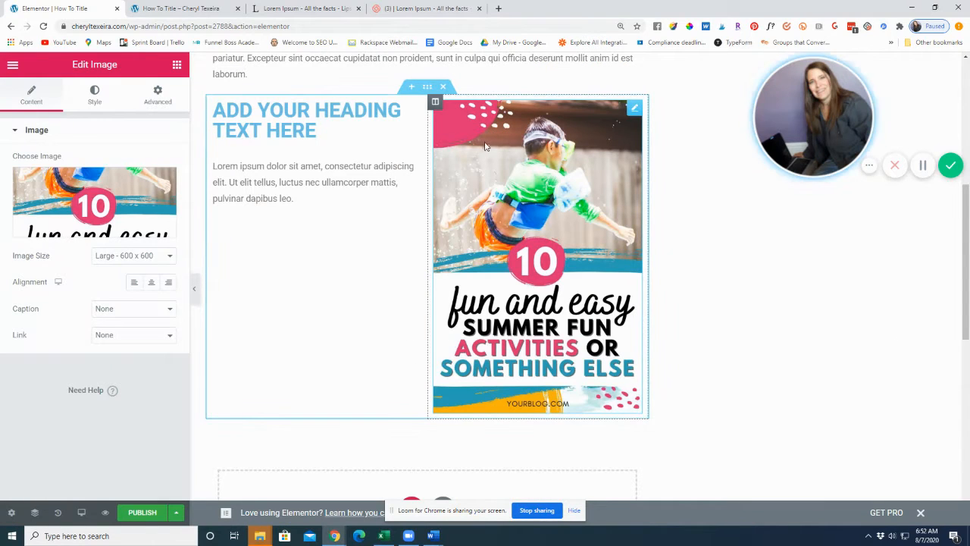
- Try to upload the KF JULY Square Designs file from Downloads as the second column's image
{"action": "left_click", "coordinate": [89, 227]}
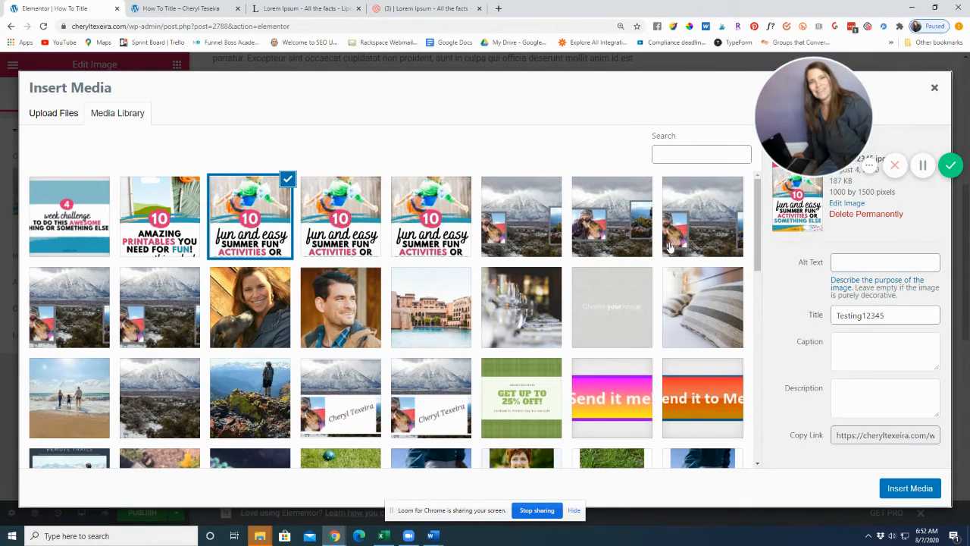
{"action": "left_click_drag", "start_coordinate": [831, 109], "coordinate": [503, 111]}
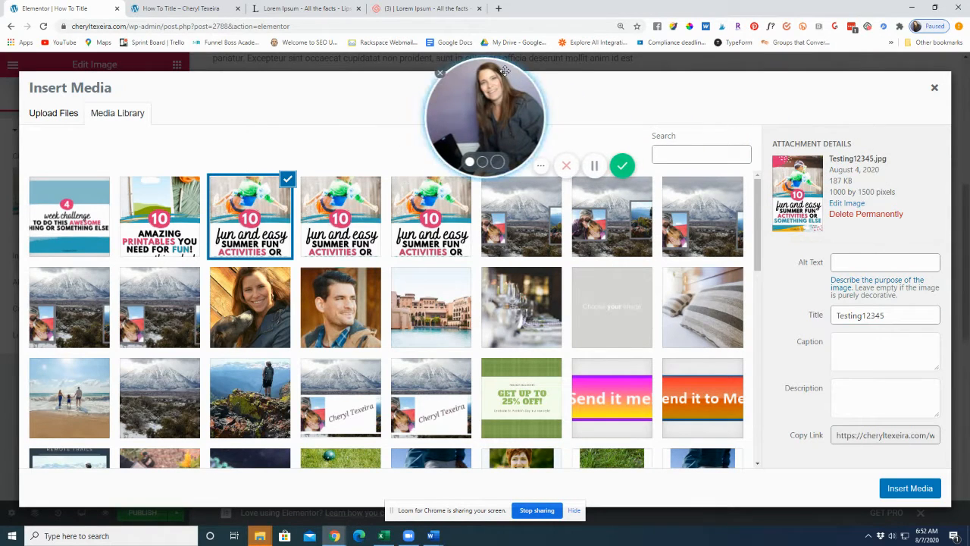
{"action": "left_click", "coordinate": [59, 118]}
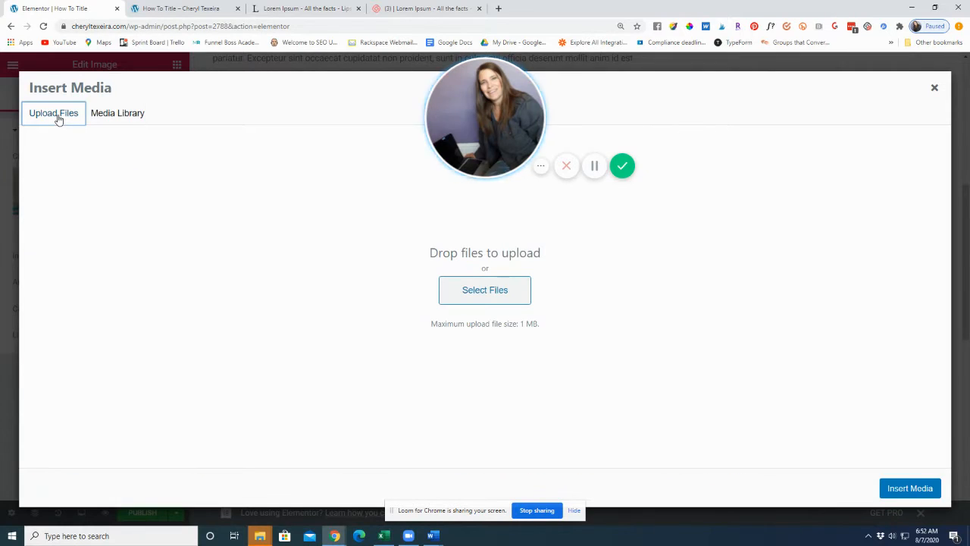
{"action": "left_click", "coordinate": [464, 293]}
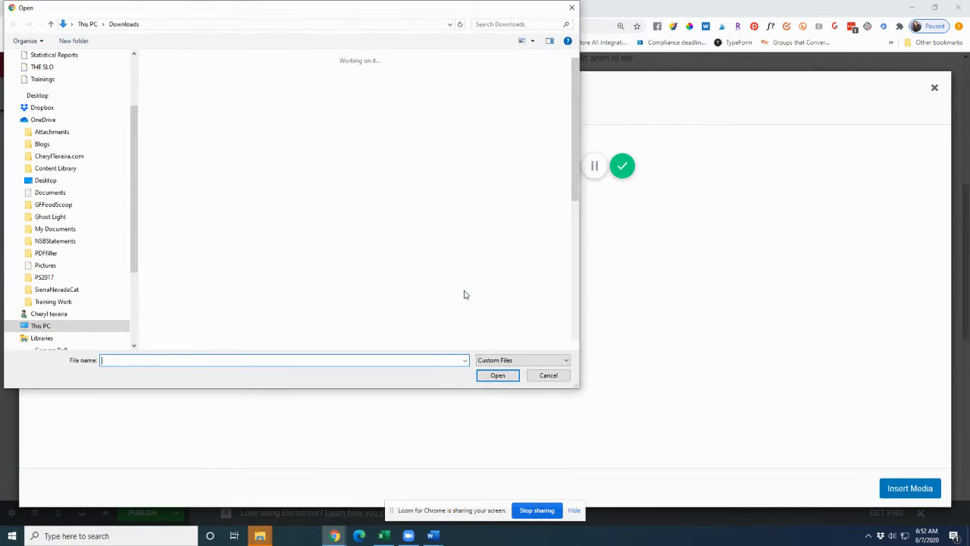
{"action": "left_click", "coordinate": [254, 100]}
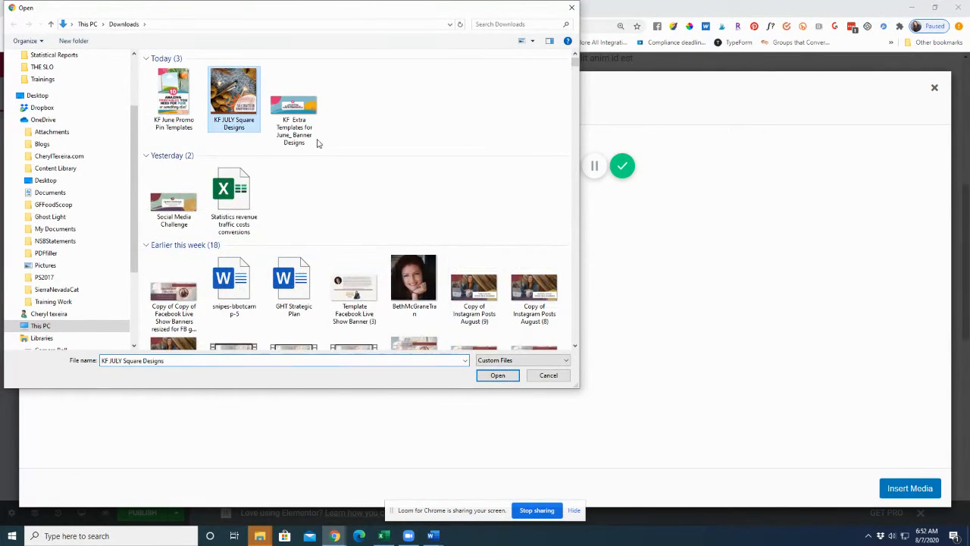
{"action": "left_click", "coordinate": [497, 376]}
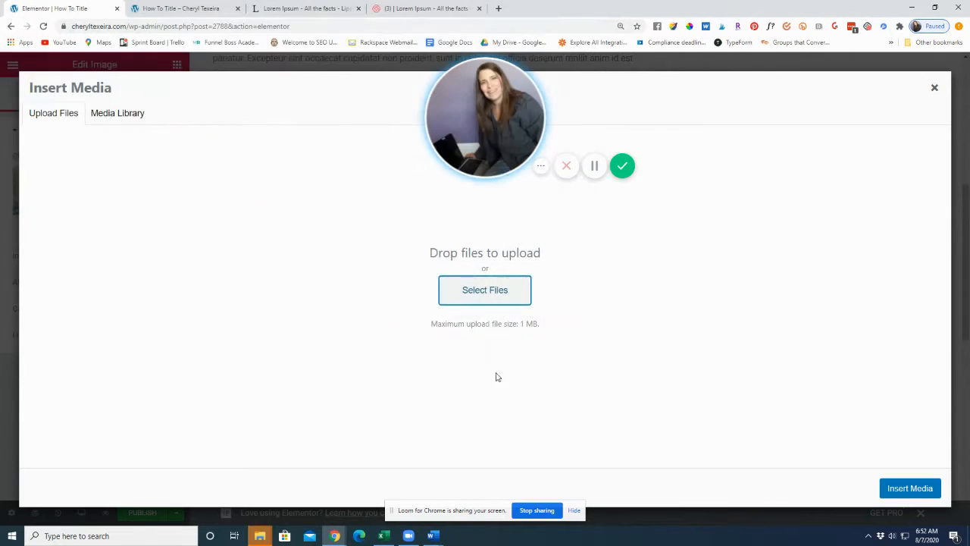
- Upload The Scrum Boss Academy image from Downloads and insert it in the second column
{"action": "left_click", "coordinate": [468, 292]}
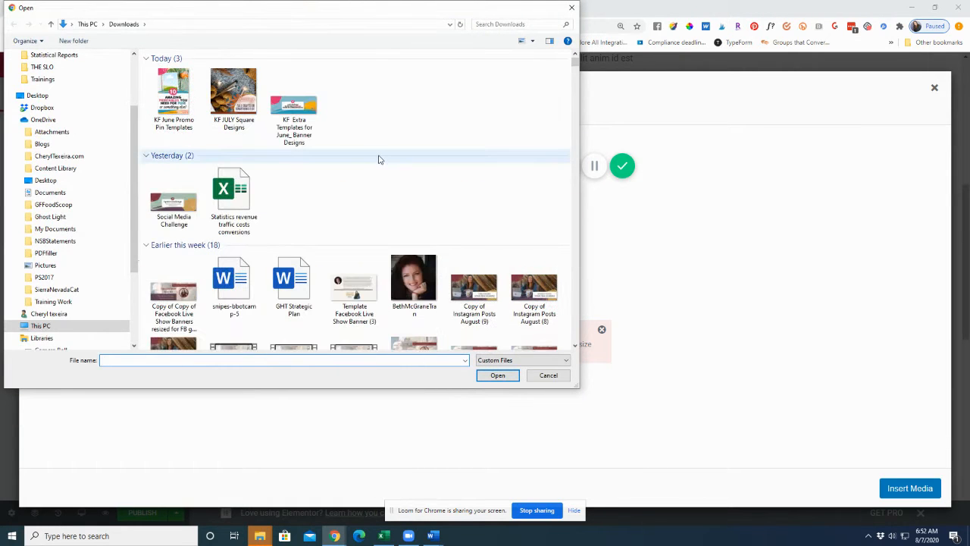
{"action": "scroll", "coordinate": [323, 207], "scroll_direction": "down", "scroll_amount": 2}
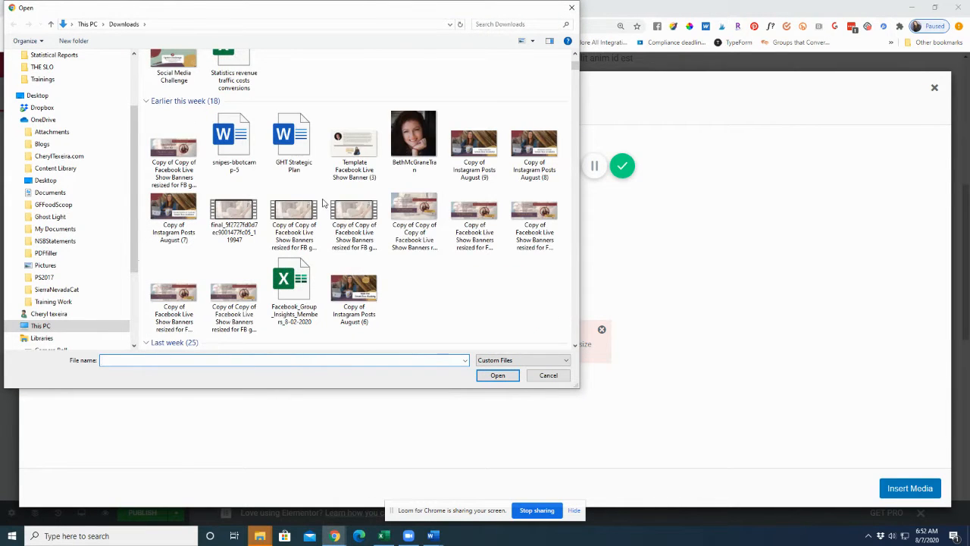
{"action": "scroll", "coordinate": [322, 203], "scroll_direction": "down", "scroll_amount": 1}
{"action": "scroll", "coordinate": [331, 227], "scroll_direction": "down", "scroll_amount": 3}
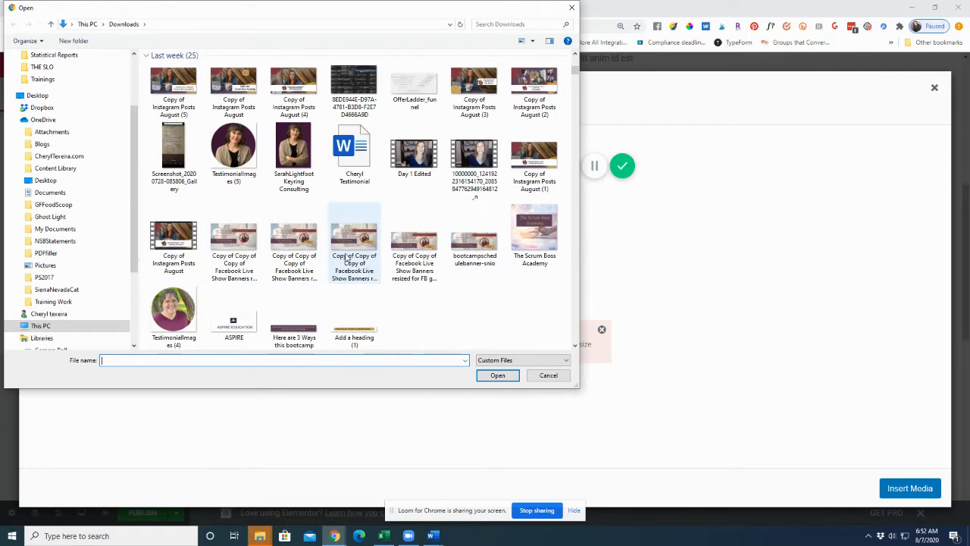
{"action": "left_click", "coordinate": [534, 235]}
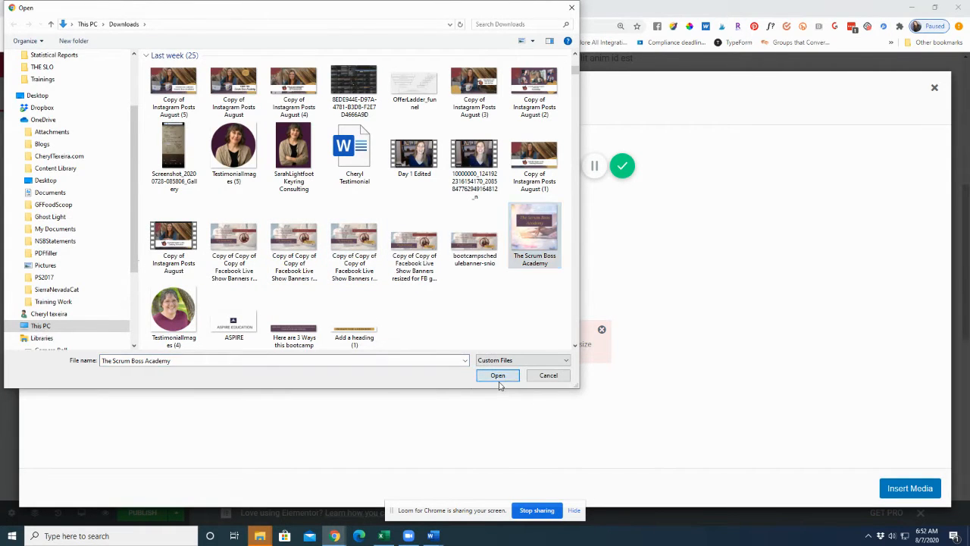
{"action": "left_click", "coordinate": [497, 376]}
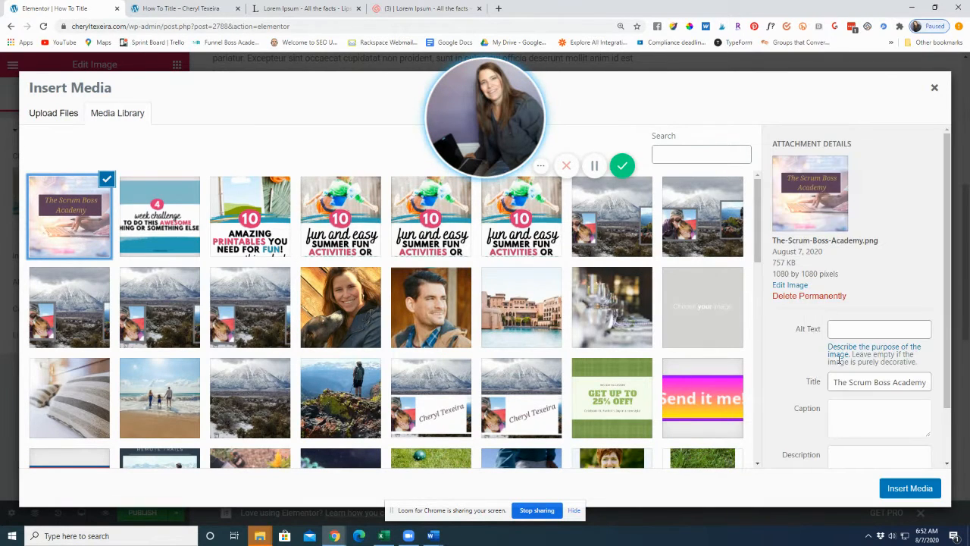
{"action": "scroll", "coordinate": [843, 357], "scroll_direction": "down", "scroll_amount": 2}
{"action": "left_click", "coordinate": [910, 488]}
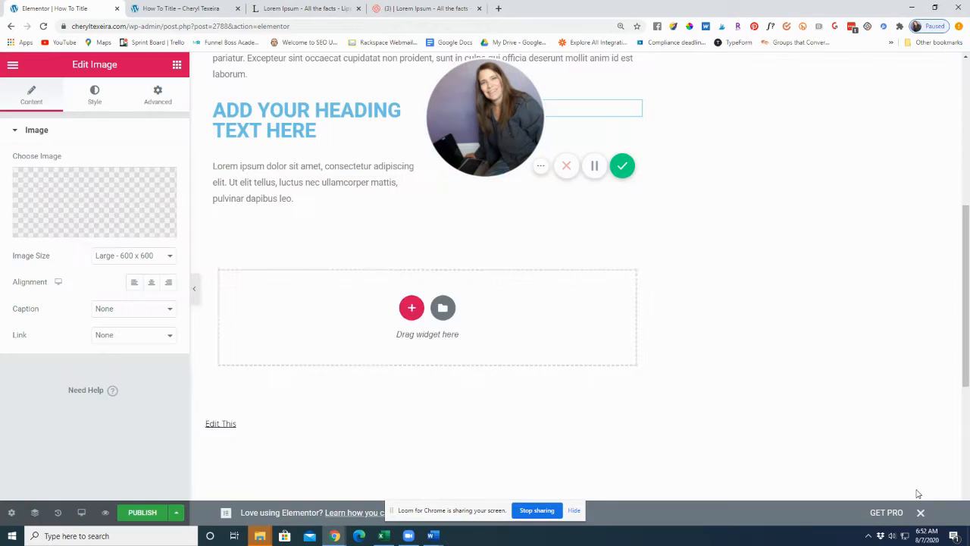
{"action": "left_click_drag", "start_coordinate": [500, 114], "coordinate": [805, 345]}
- Preview the post and check how the two-column section sits below the featured image and body text
{"action": "scroll", "coordinate": [447, 441], "scroll_direction": "up", "scroll_amount": 3}
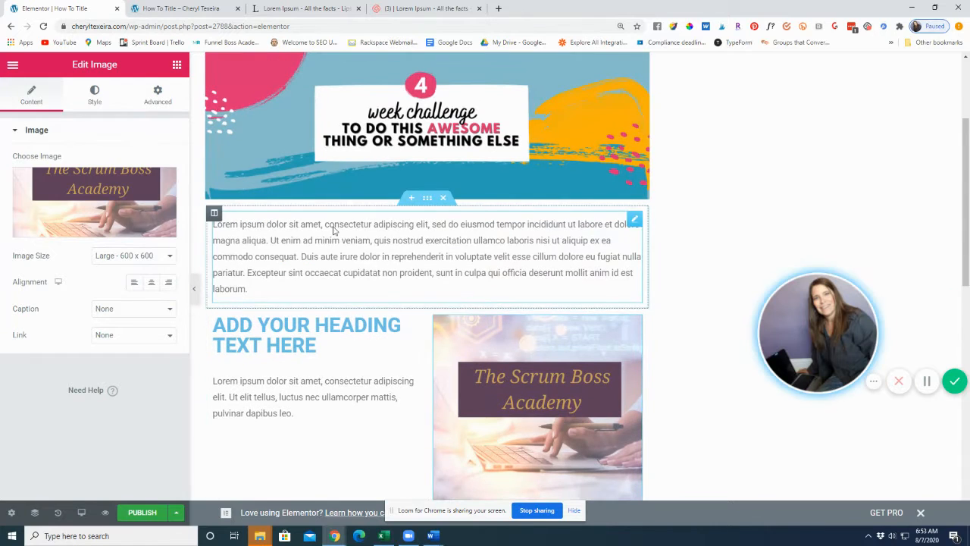
{"action": "scroll", "coordinate": [313, 314], "scroll_direction": "down", "scroll_amount": 2}
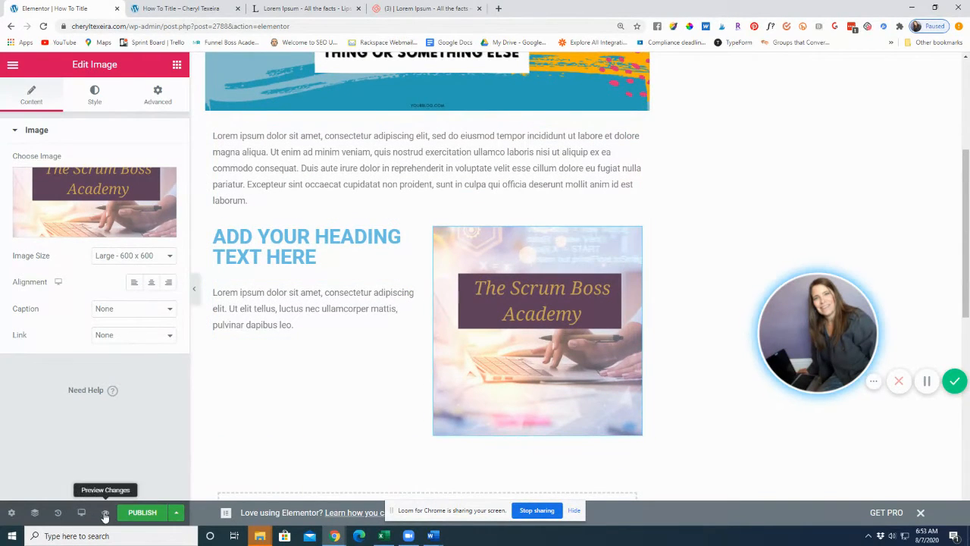
{"action": "left_click", "coordinate": [184, 9]}
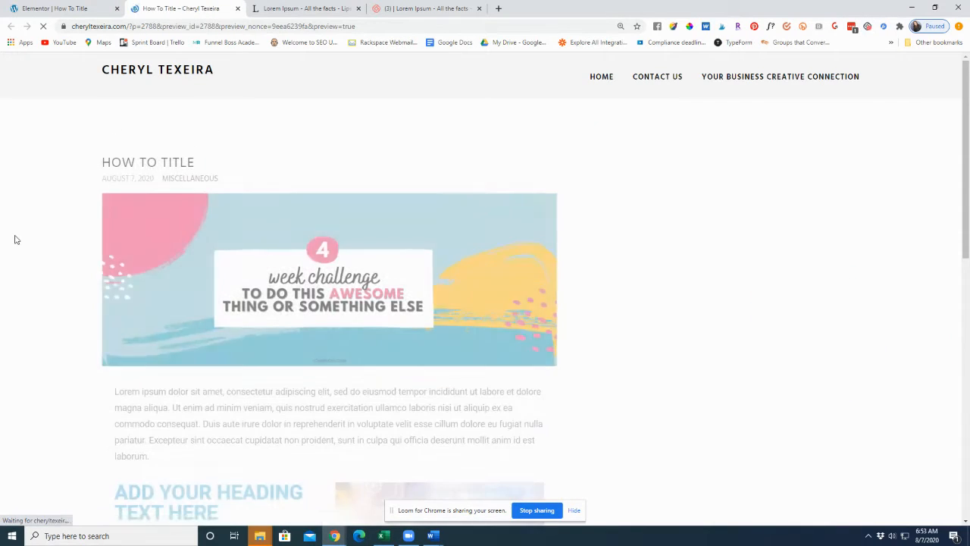
{"action": "scroll", "coordinate": [26, 246], "scroll_direction": "down", "scroll_amount": 4}
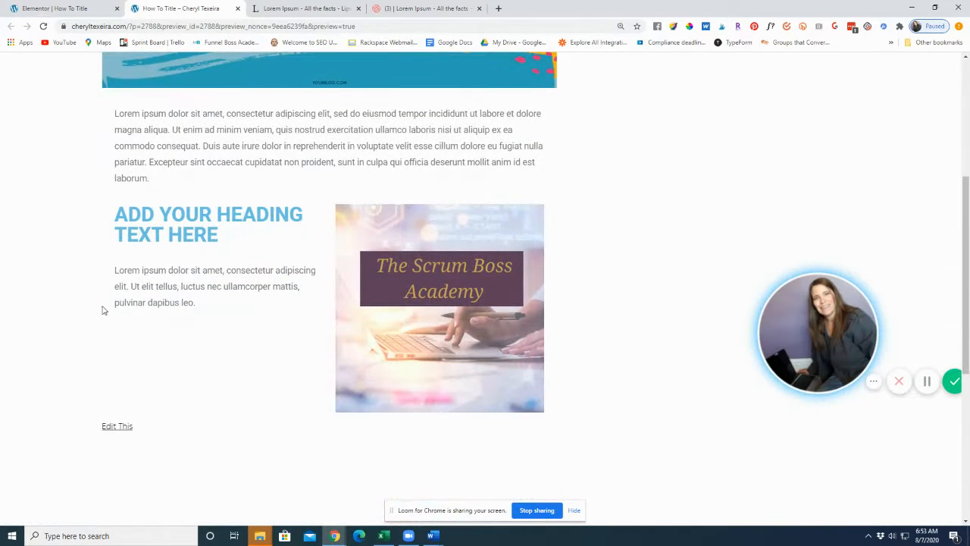
{"action": "scroll", "coordinate": [342, 239], "scroll_direction": "up", "scroll_amount": 3}
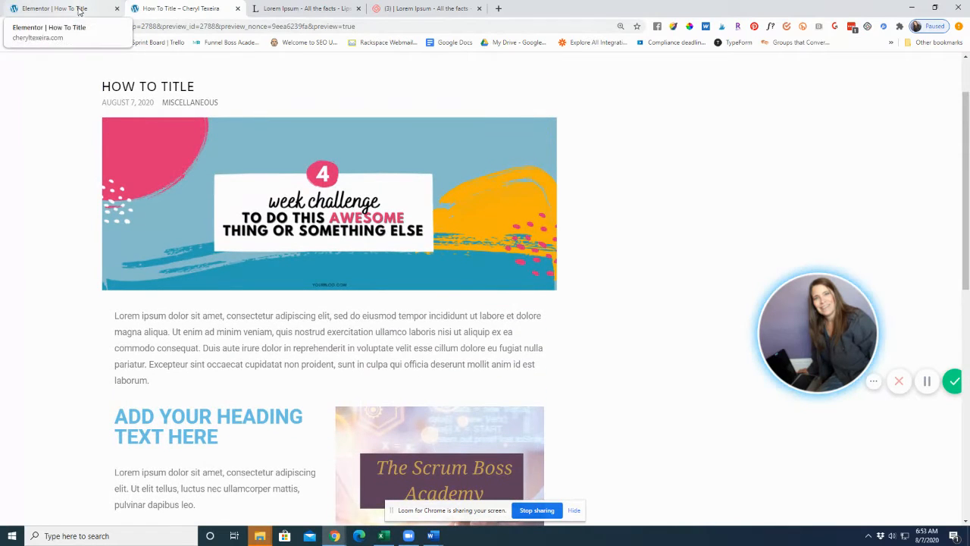
- Return to the Elementor editor, add a single-column section below the two-column section, and show the widgets available for it
{"action": "left_click", "coordinate": [80, 9]}
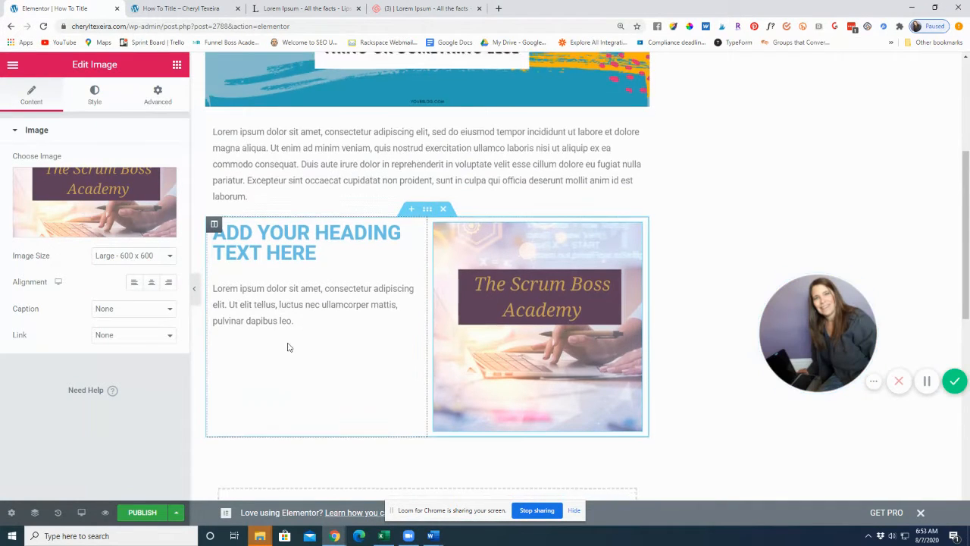
{"action": "scroll", "coordinate": [495, 331], "scroll_direction": "down", "scroll_amount": 2}
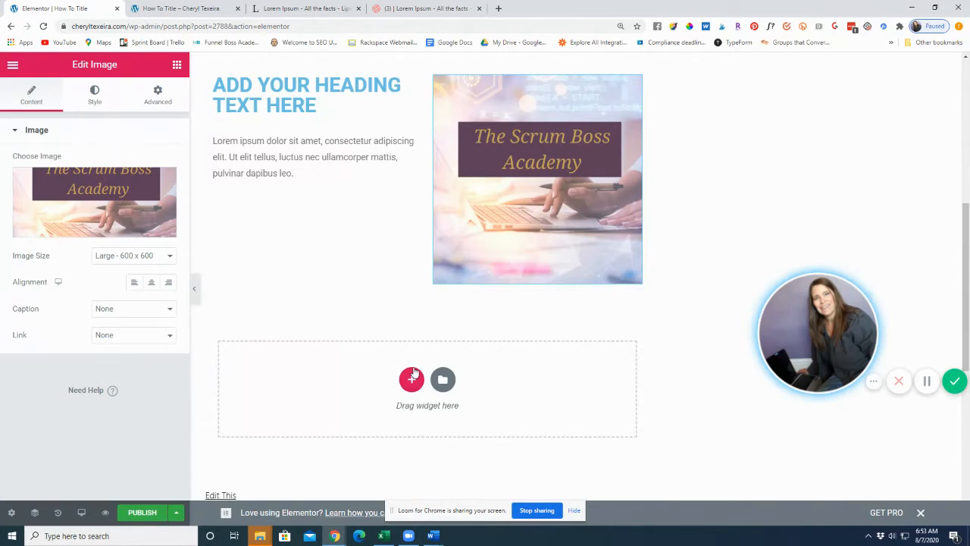
{"action": "left_click", "coordinate": [412, 378]}
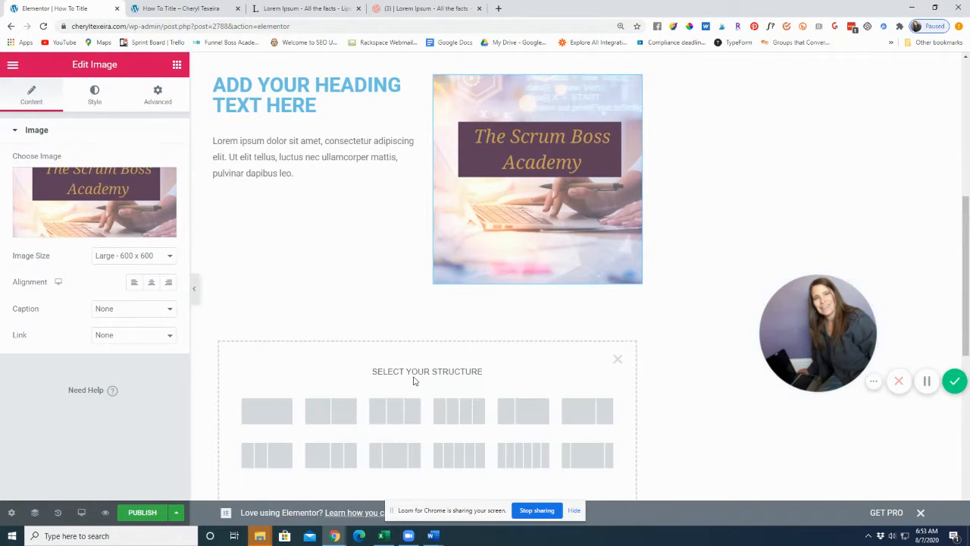
{"action": "left_click", "coordinate": [256, 421]}
{"action": "left_click", "coordinate": [428, 306]}
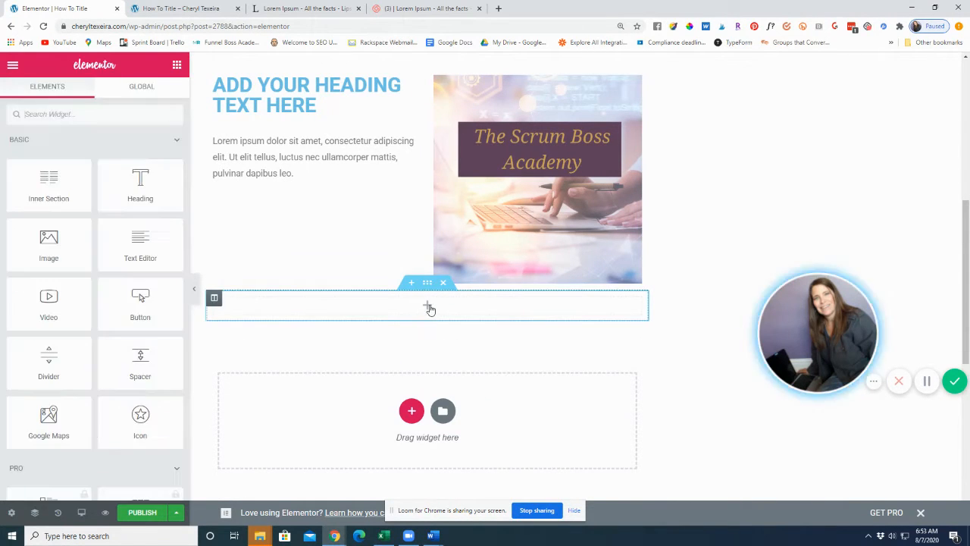
- Place a two-column inner section in the new section and add a Text Editor widget to each column
{"action": "left_click_drag", "start_coordinate": [54, 181], "coordinate": [428, 318]}
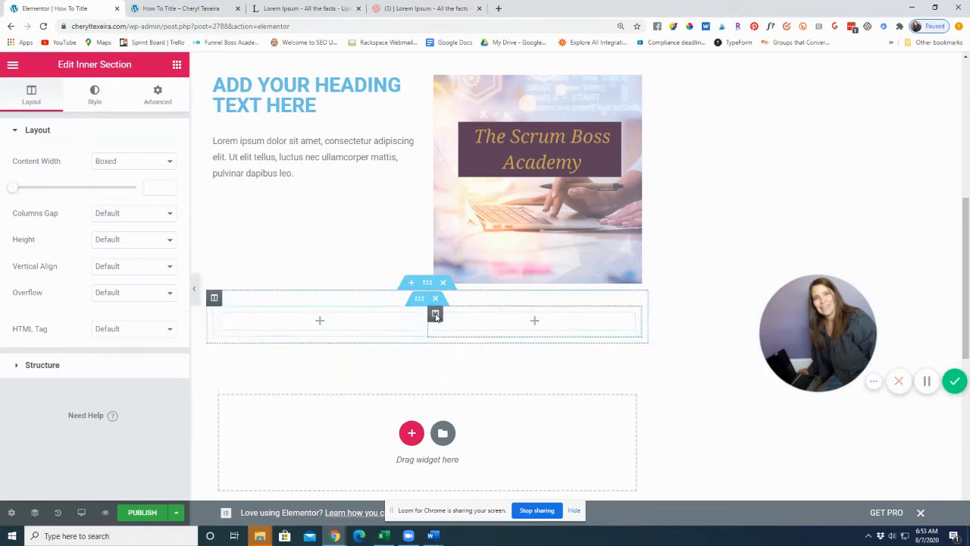
{"action": "left_click", "coordinate": [322, 323]}
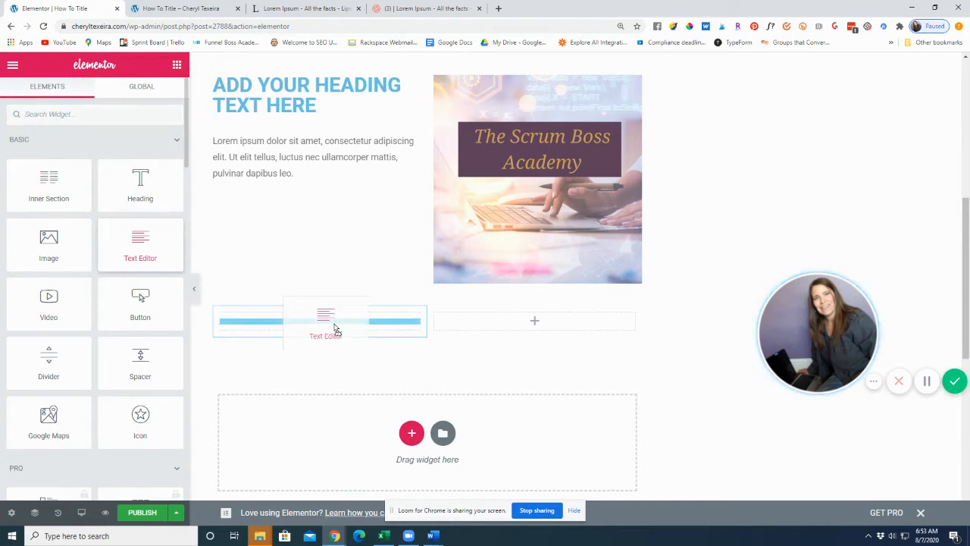
{"action": "left_click_drag", "start_coordinate": [336, 328], "coordinate": [336, 328]}
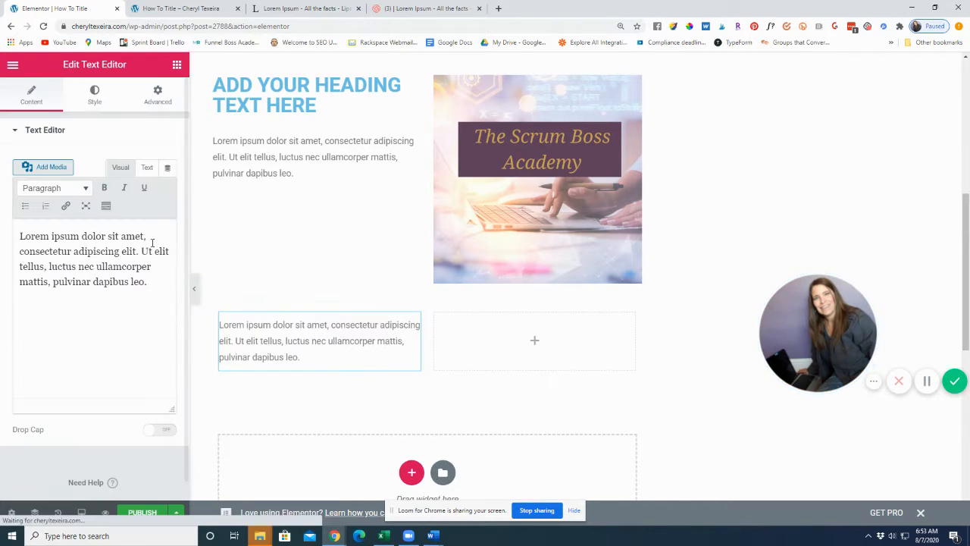
{"action": "left_click", "coordinate": [537, 344]}
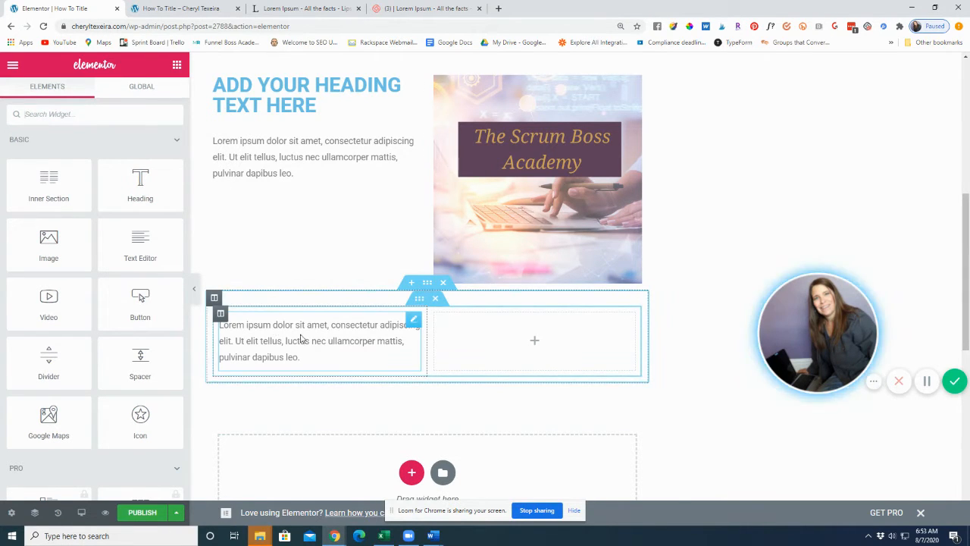
{"action": "left_click_drag", "start_coordinate": [142, 242], "coordinate": [534, 341]}
- Add another single-column section below the two text columns and place a Heading widget in it
{"action": "scroll", "coordinate": [368, 374], "scroll_direction": "down", "scroll_amount": 1}
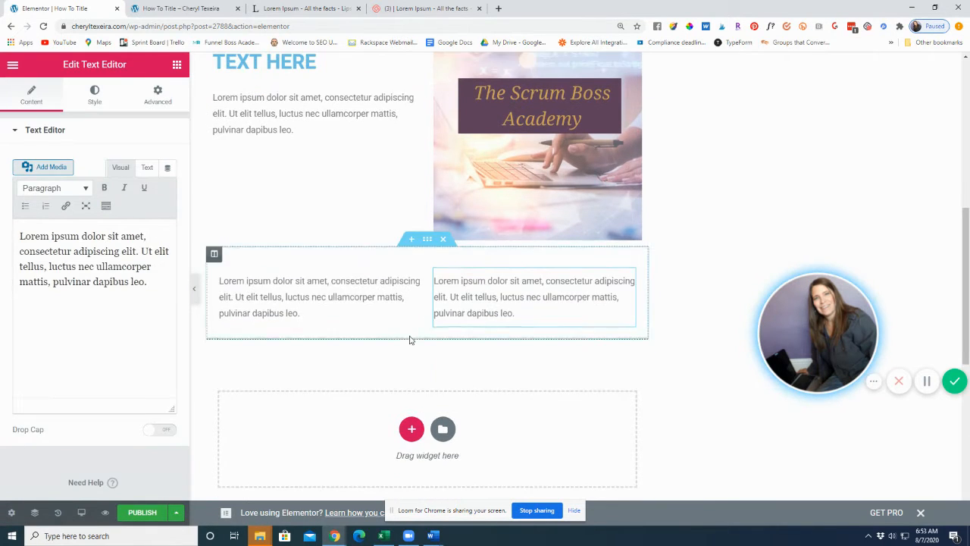
{"action": "scroll", "coordinate": [411, 341], "scroll_direction": "down", "scroll_amount": 1}
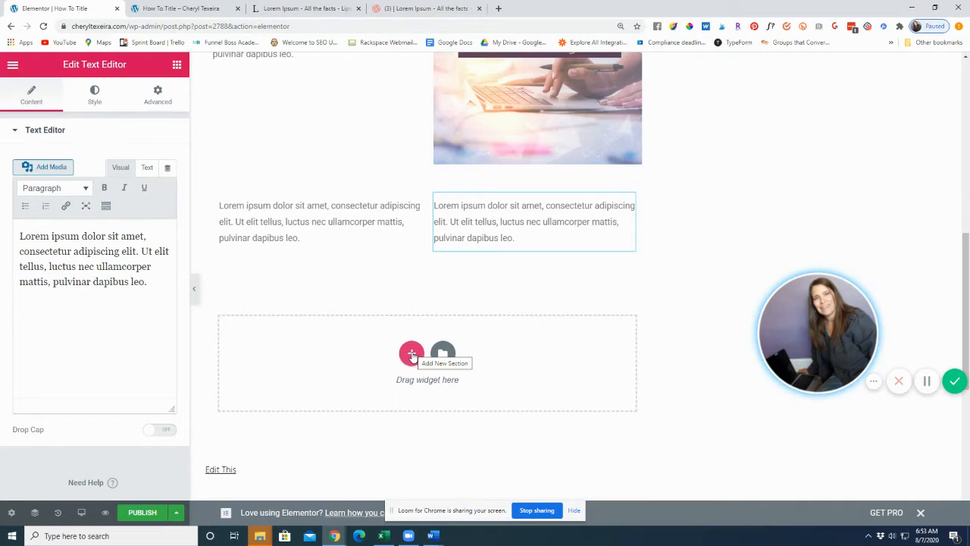
{"action": "left_click", "coordinate": [412, 353]}
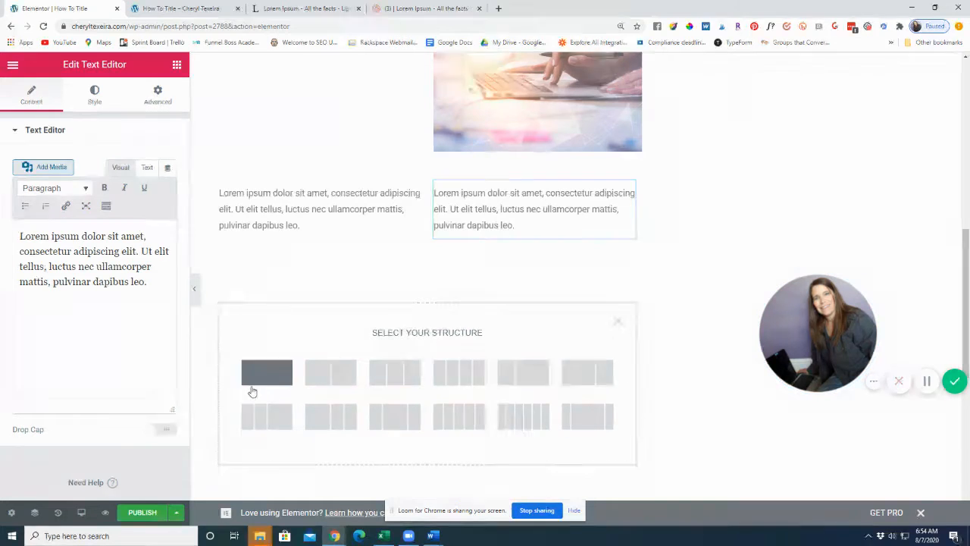
{"action": "scroll", "coordinate": [422, 347], "scroll_direction": "up", "scroll_amount": 2}
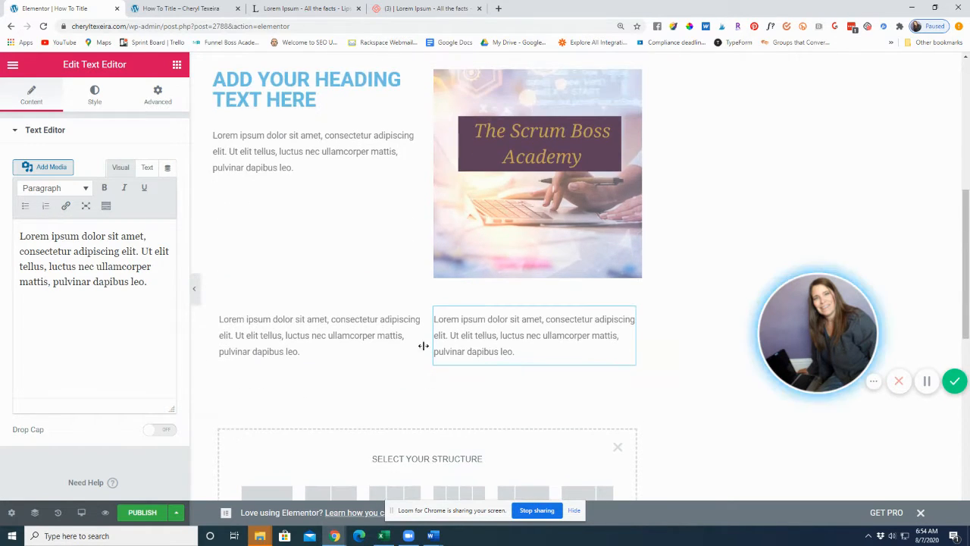
{"action": "scroll", "coordinate": [339, 356], "scroll_direction": "down", "scroll_amount": 2}
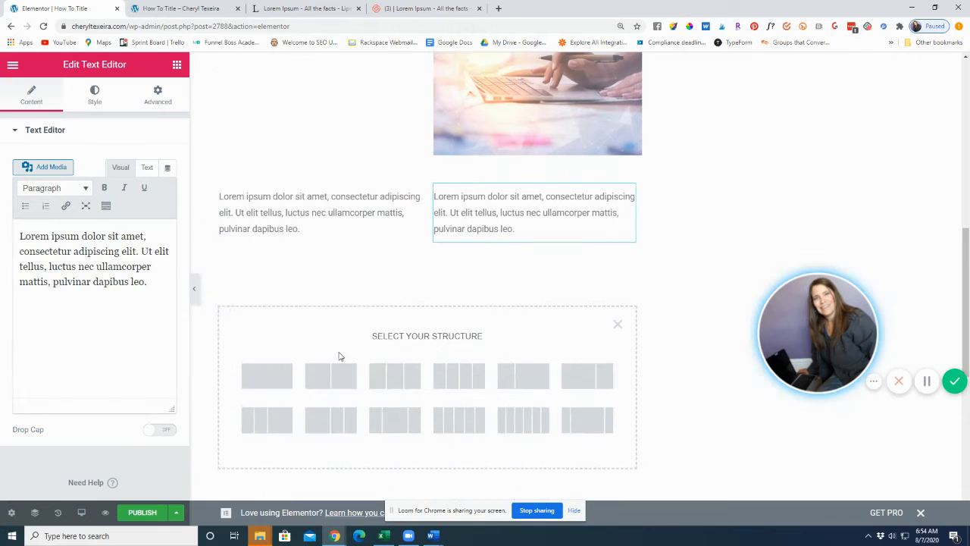
{"action": "left_click", "coordinate": [272, 377]}
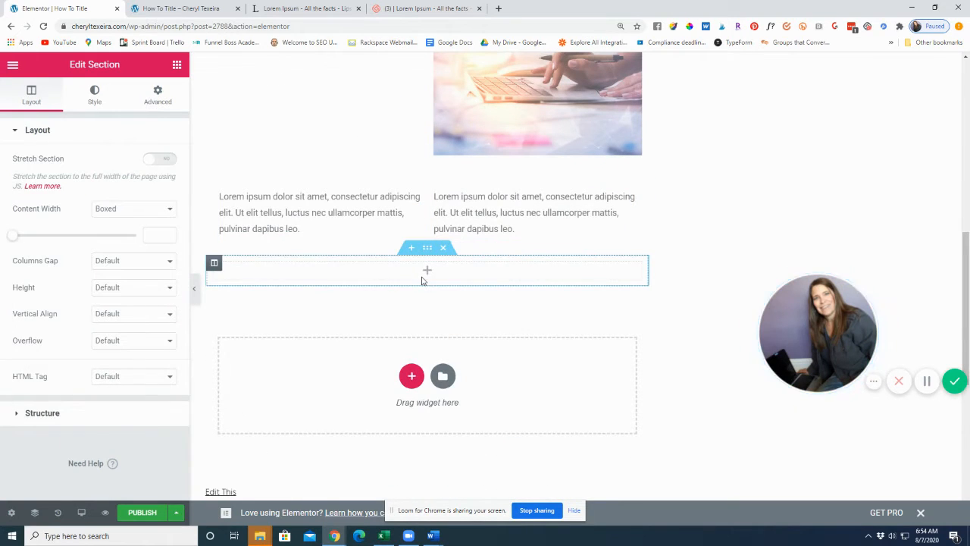
{"action": "left_click", "coordinate": [427, 271]}
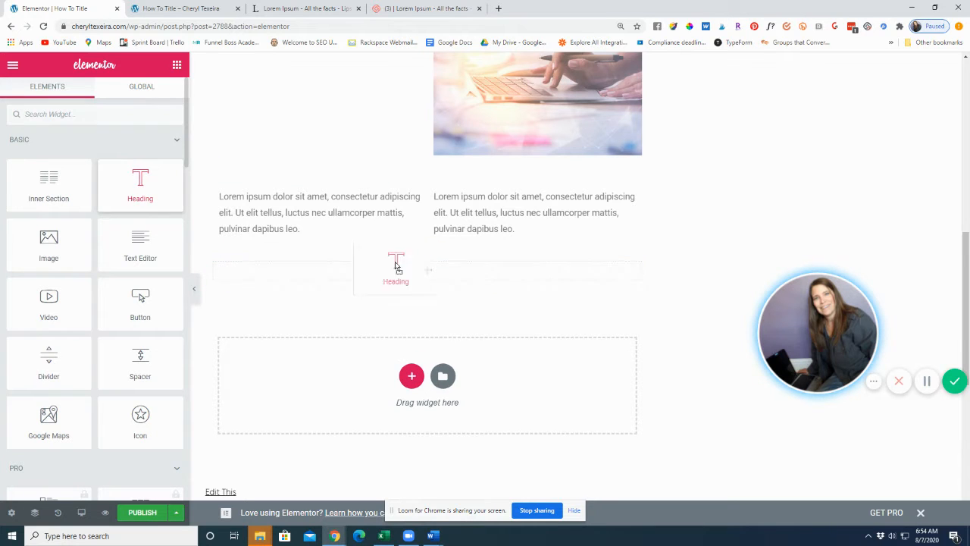
{"action": "left_click_drag", "start_coordinate": [396, 265], "coordinate": [421, 274]}
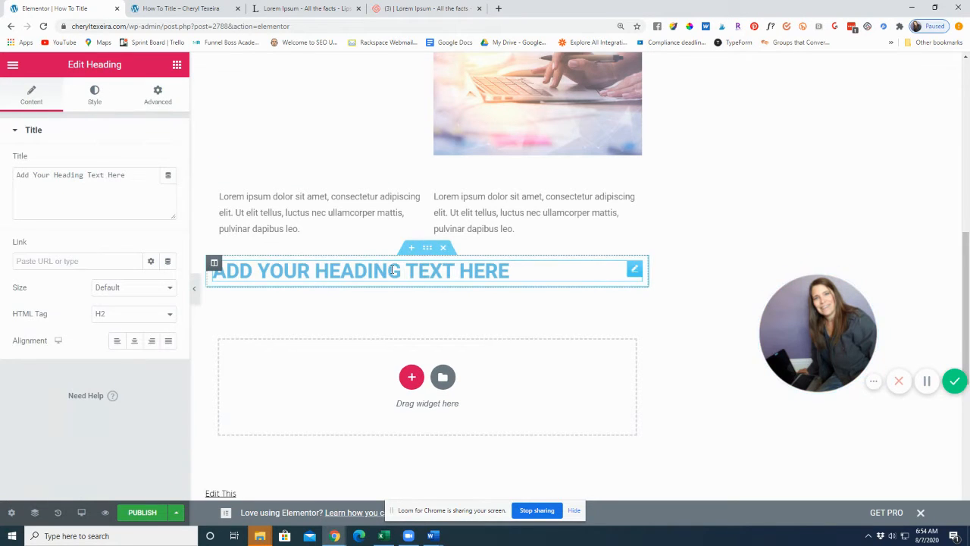
{"action": "left_click", "coordinate": [617, 227]}
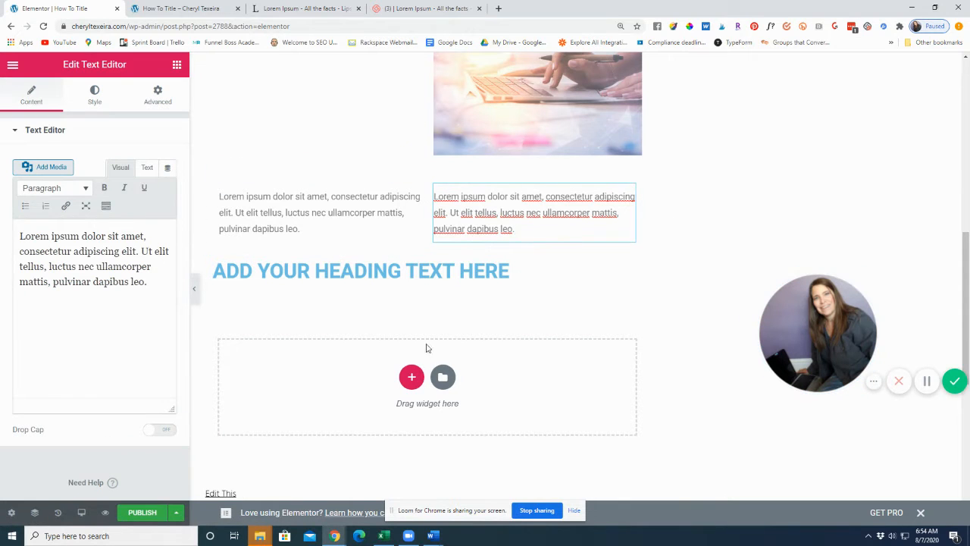
{"action": "left_click", "coordinate": [256, 387]}
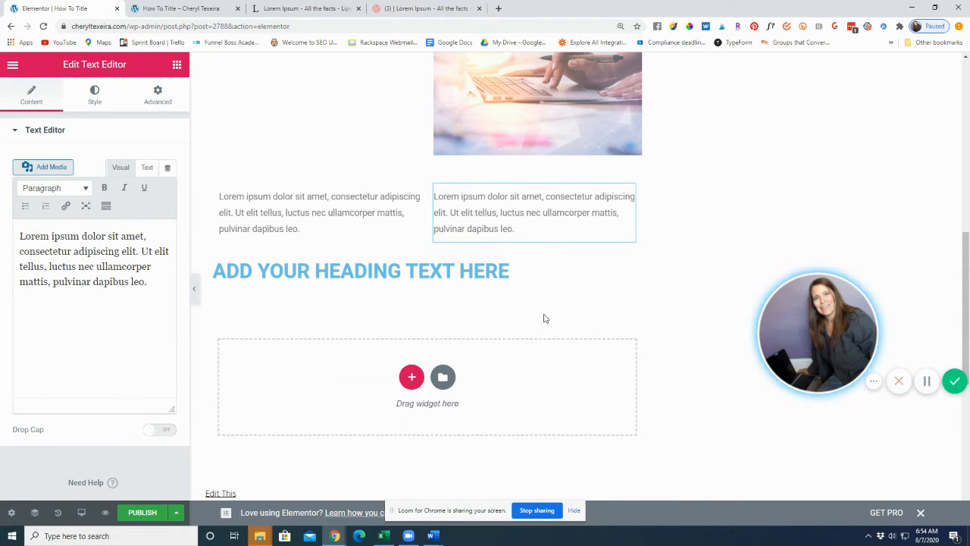
{"action": "left_click", "coordinate": [545, 275]}
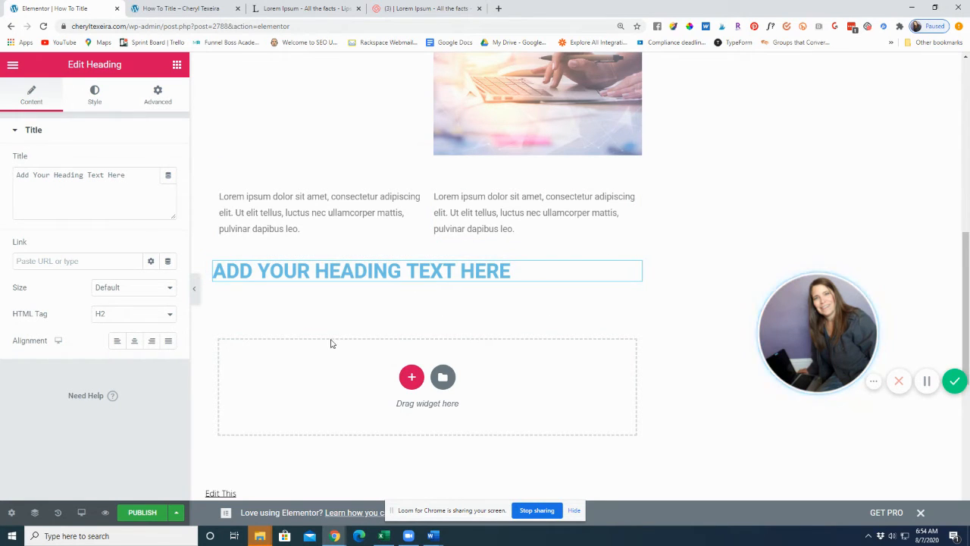
{"action": "scroll", "coordinate": [480, 452], "scroll_direction": "down", "scroll_amount": 1}
{"action": "scroll", "coordinate": [494, 432], "scroll_direction": "up", "scroll_amount": 1}
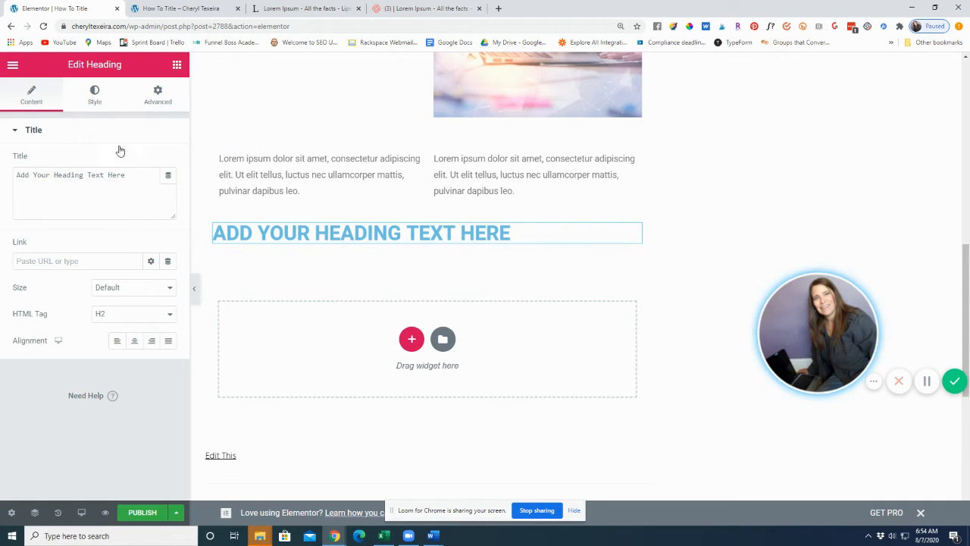
{"action": "left_click", "coordinate": [13, 66]}
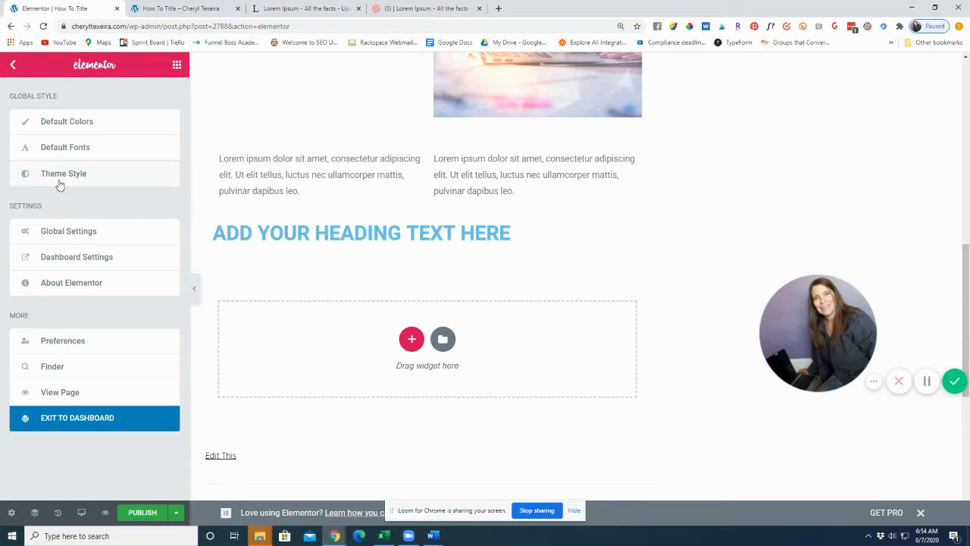
{"action": "left_click", "coordinate": [77, 257]}
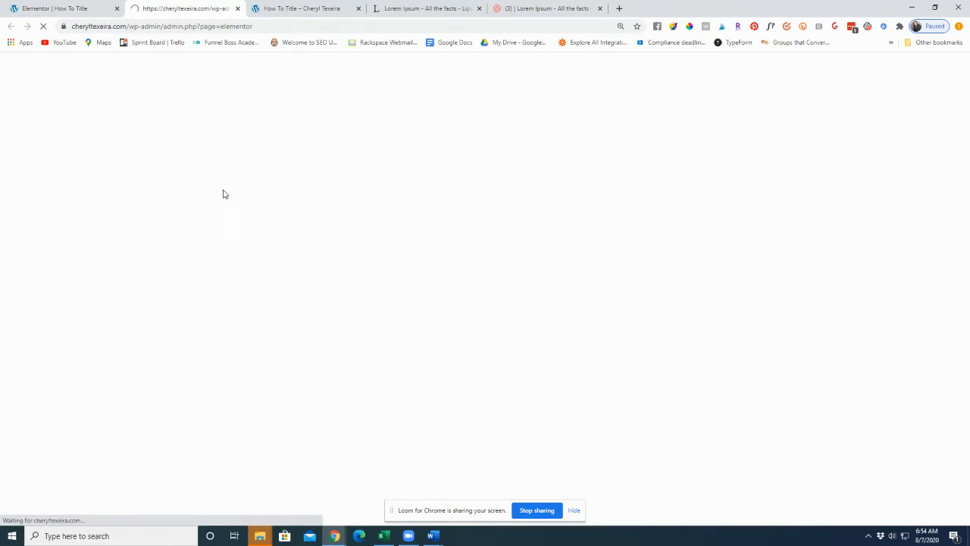
{"action": "left_click", "coordinate": [237, 8]}
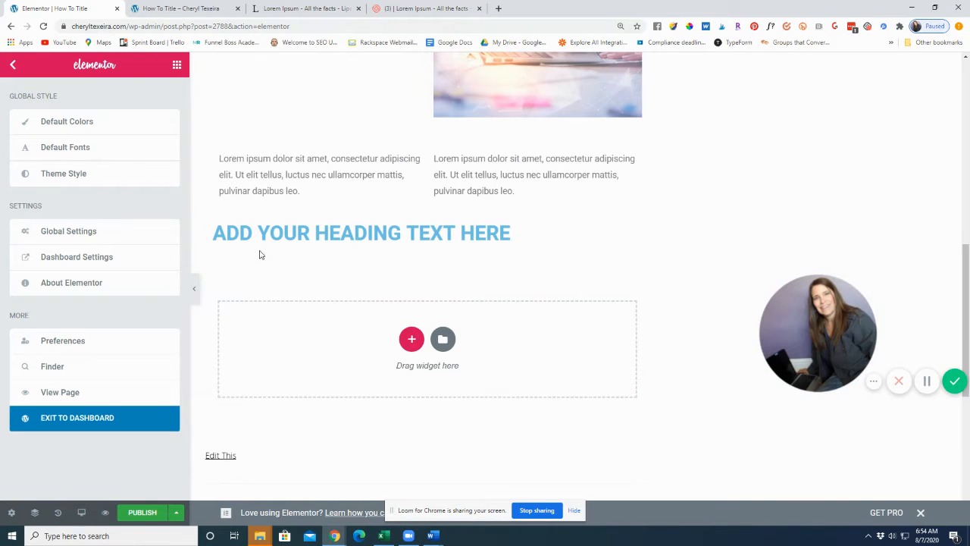
- Add a Text Editor widget directly below the heading in the last section
{"action": "left_click", "coordinate": [15, 67]}
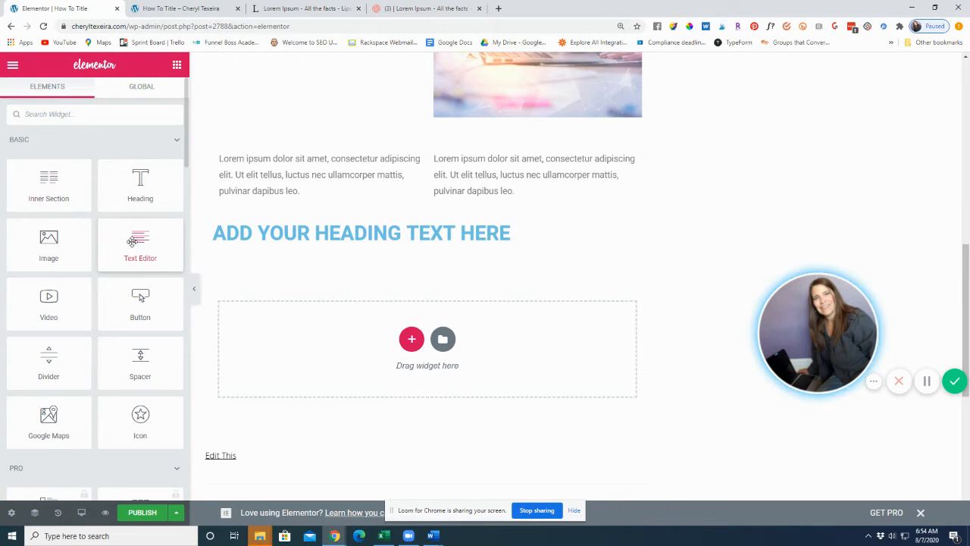
{"action": "left_click_drag", "start_coordinate": [132, 241], "coordinate": [294, 239]}
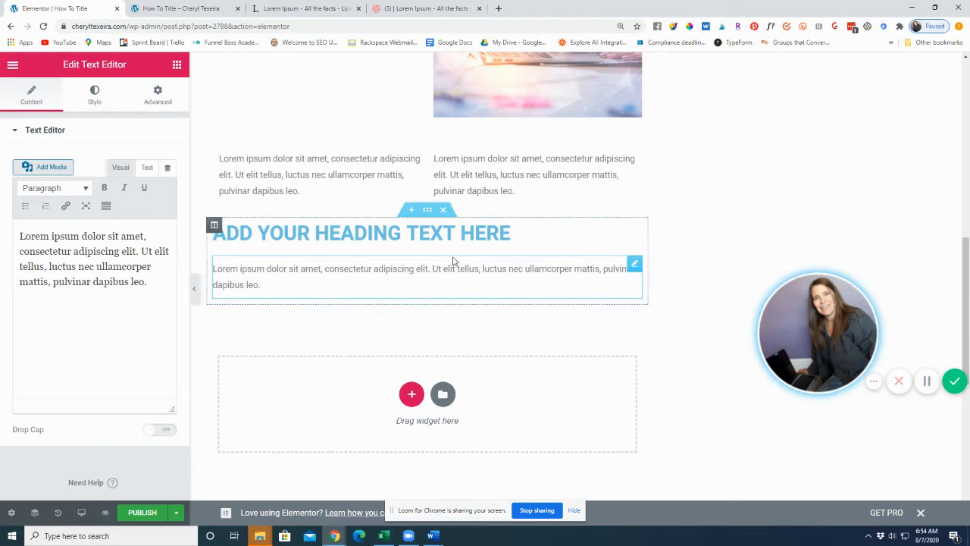
{"action": "left_click", "coordinate": [468, 232]}
{"action": "left_click", "coordinate": [575, 281]}
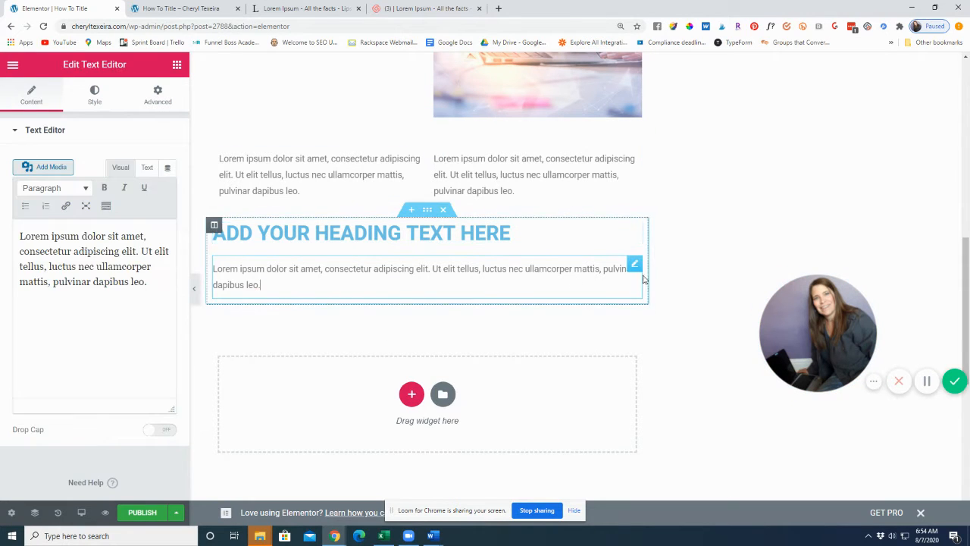
- Add a two-column inner section below the last section's text and place a Text Editor widget in its second column
{"action": "left_click", "coordinate": [689, 286]}
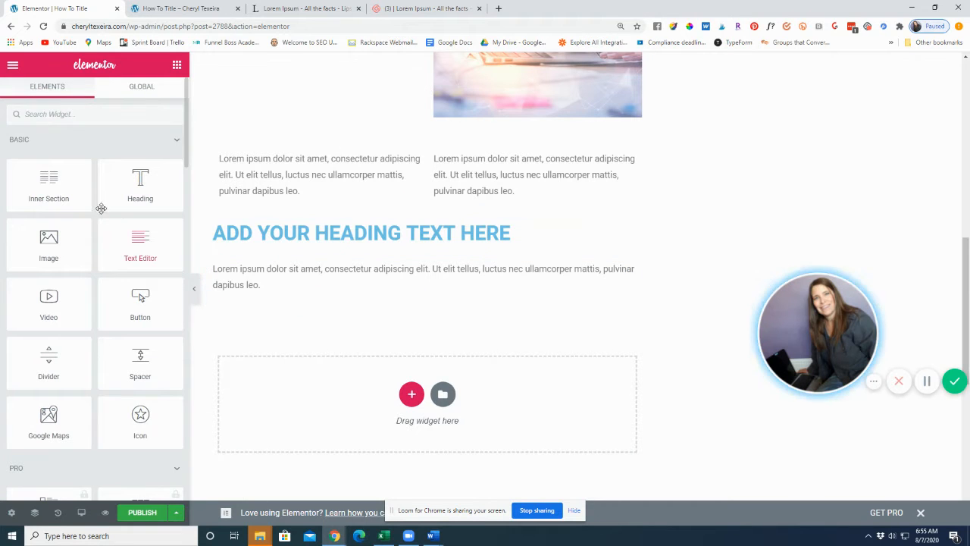
{"action": "left_click_drag", "start_coordinate": [49, 186], "coordinate": [353, 311]}
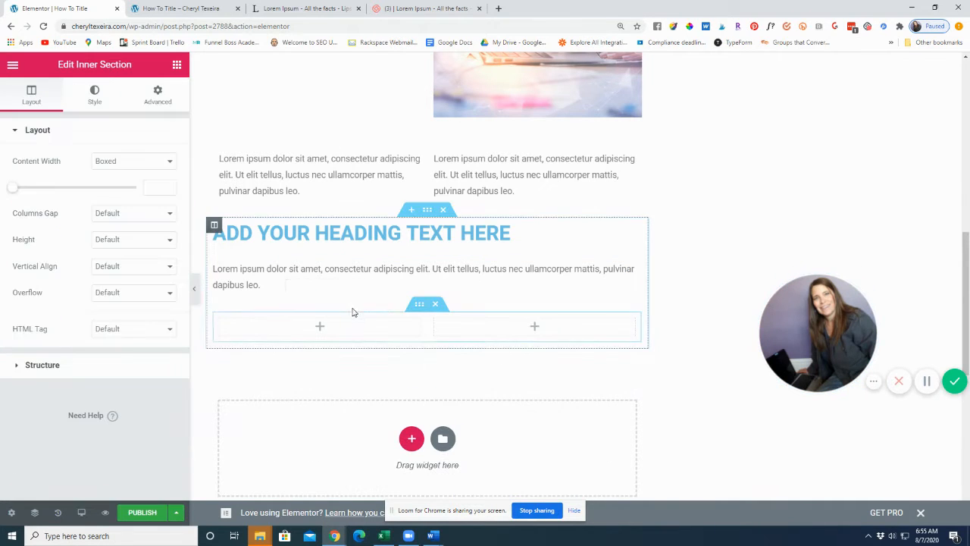
{"action": "left_click", "coordinate": [320, 327]}
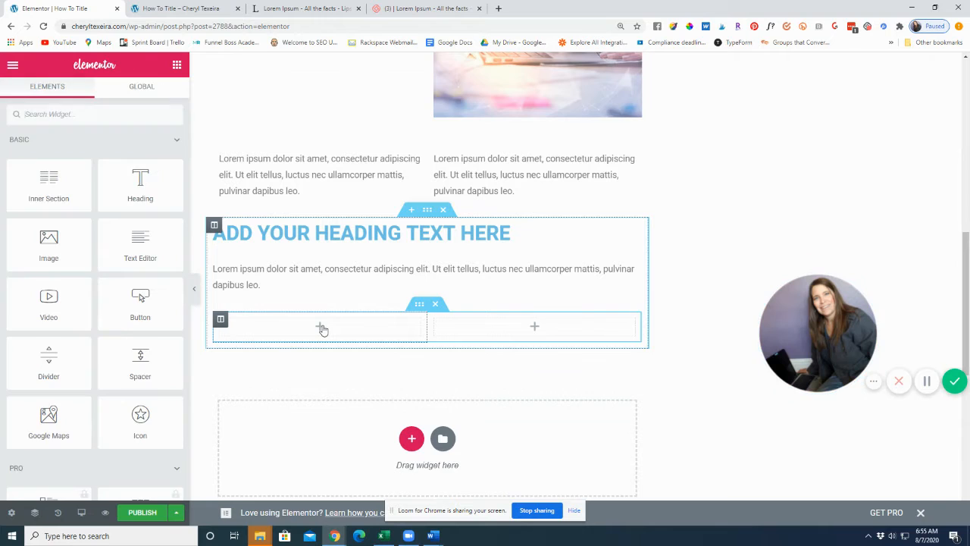
{"action": "left_click_drag", "start_coordinate": [141, 246], "coordinate": [506, 331]}
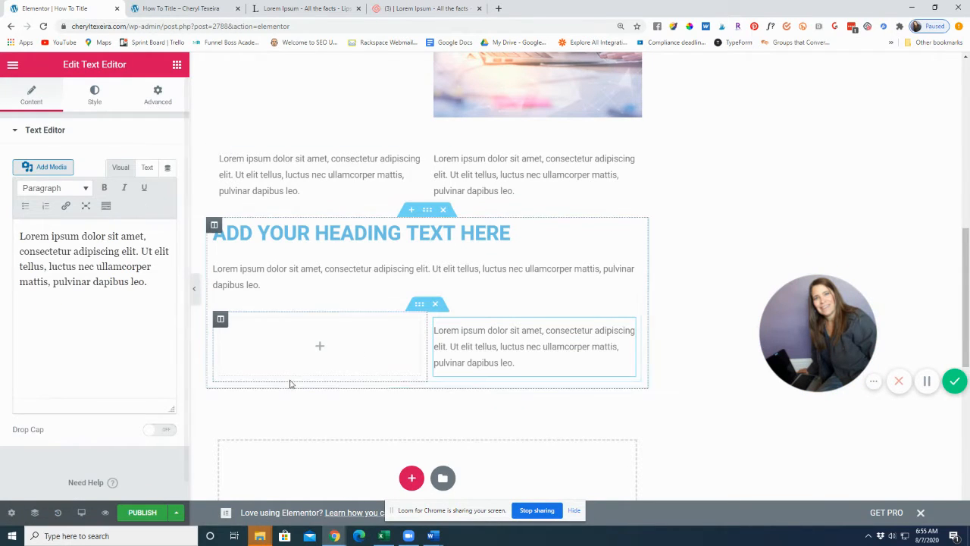
- Add an Image widget to the inner section's empty first column and insert KF-June-Promo-Pin-Templates.png from the media library
{"action": "left_click", "coordinate": [319, 348]}
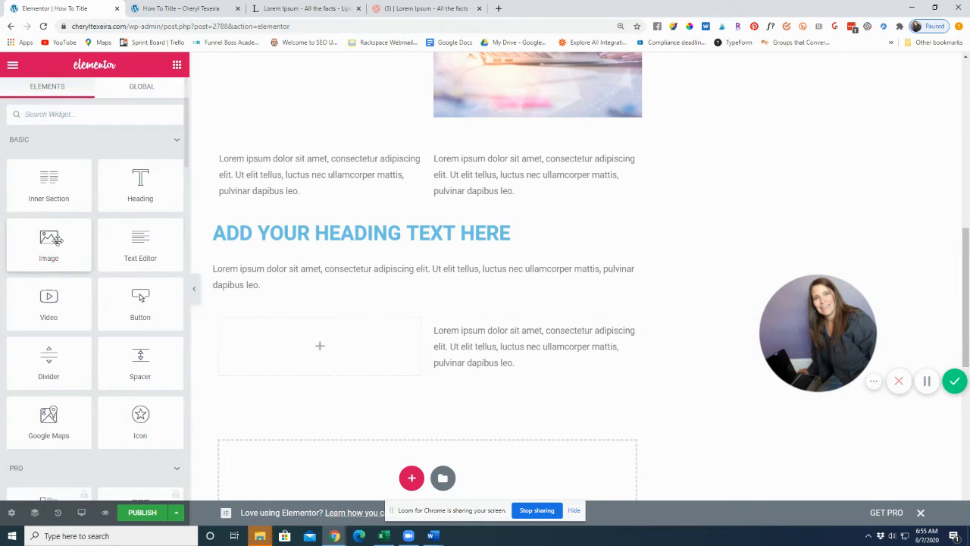
{"action": "left_click_drag", "start_coordinate": [36, 234], "coordinate": [336, 351]}
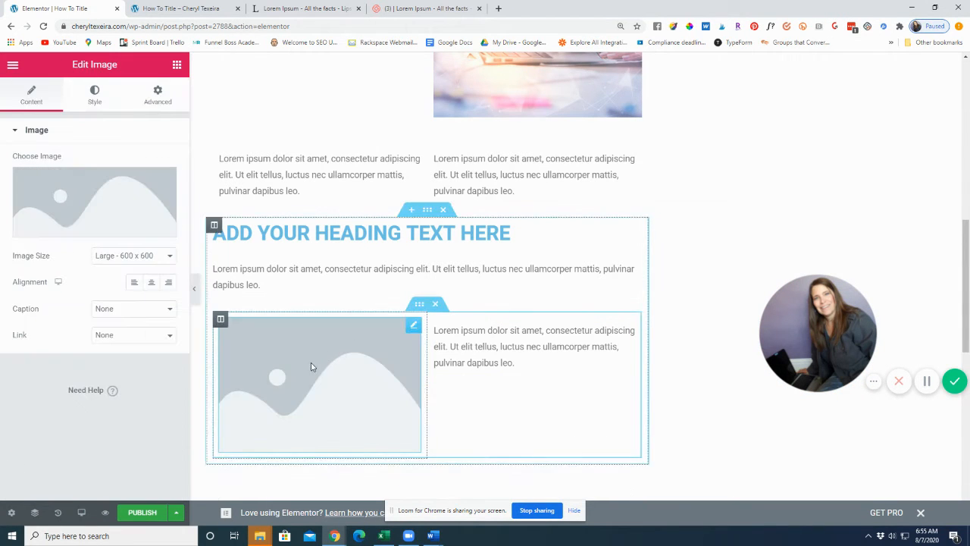
{"action": "left_click", "coordinate": [97, 227]}
{"action": "left_click", "coordinate": [239, 217]}
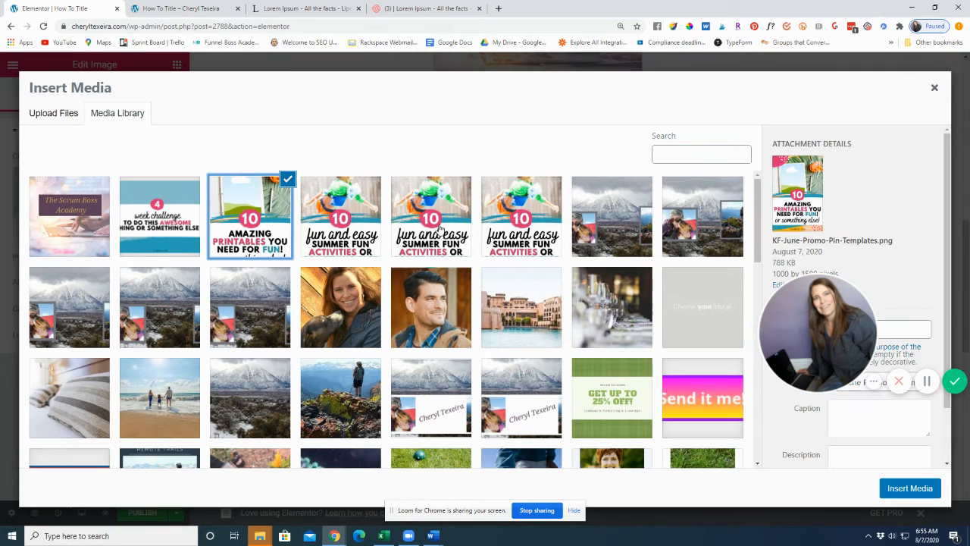
{"action": "left_click", "coordinate": [909, 488]}
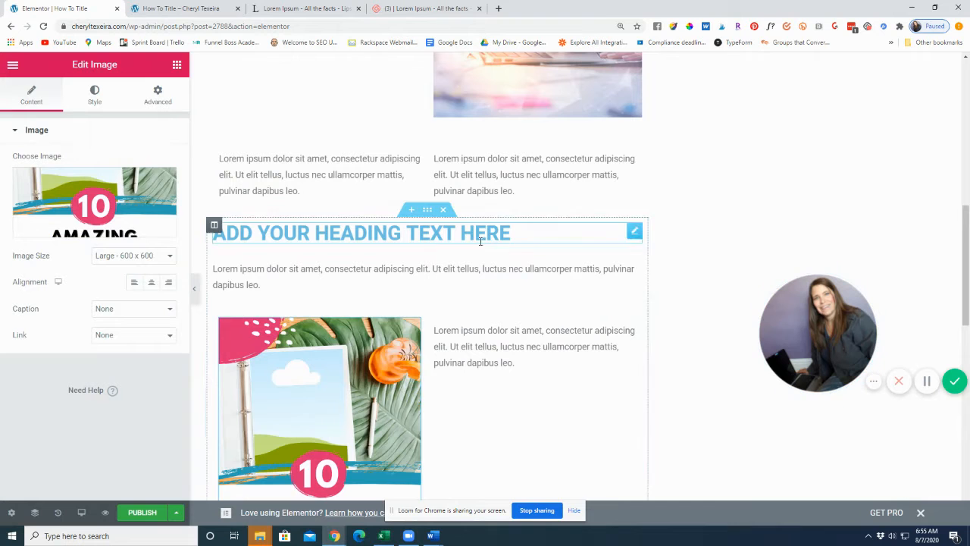
- Review the layout of the new image and text section and open a preview of the post
{"action": "scroll", "coordinate": [546, 273], "scroll_direction": "down", "scroll_amount": 5}
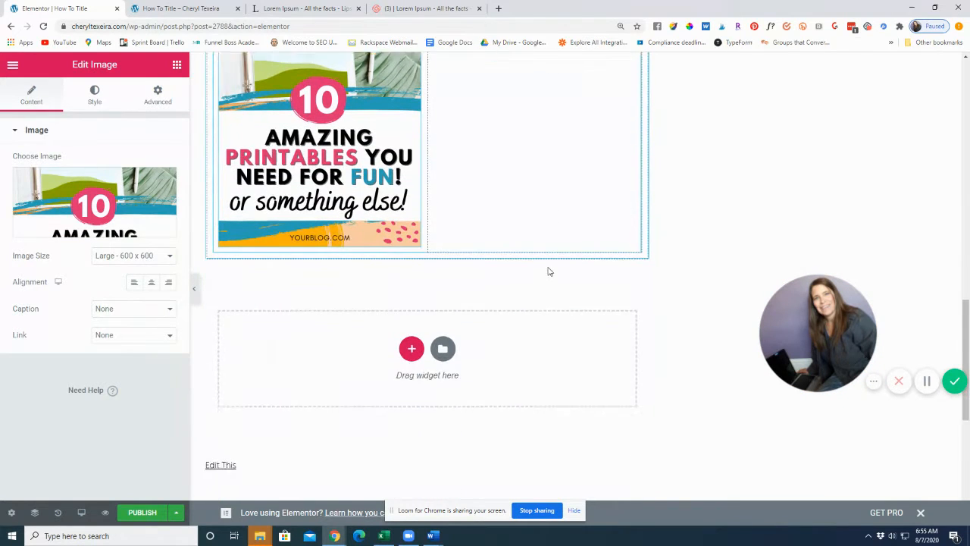
{"action": "scroll", "coordinate": [522, 275], "scroll_direction": "up", "scroll_amount": 2}
{"action": "scroll", "coordinate": [494, 280], "scroll_direction": "up", "scroll_amount": 3}
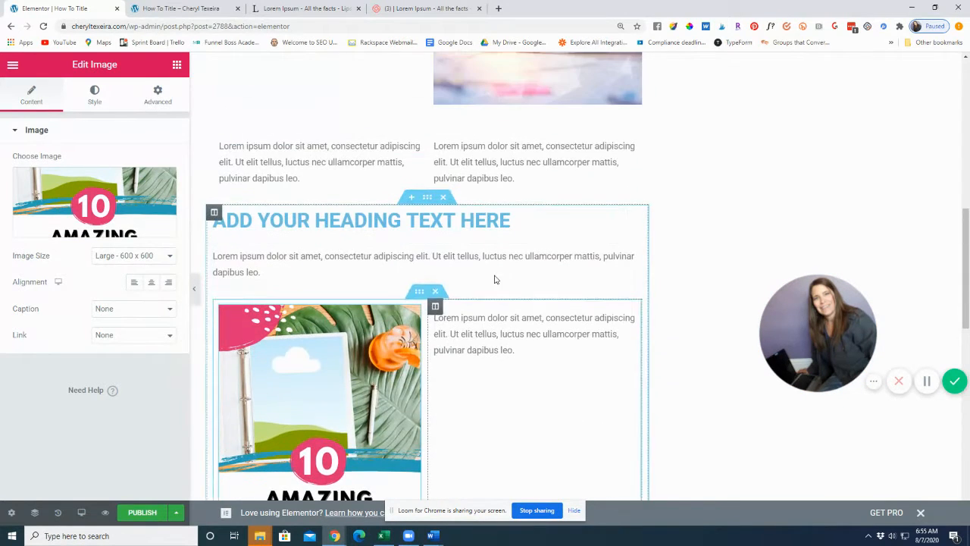
{"action": "left_click", "coordinate": [529, 329]}
{"action": "scroll", "coordinate": [523, 314], "scroll_direction": "down", "scroll_amount": 2}
{"action": "scroll", "coordinate": [520, 426], "scroll_direction": "up", "scroll_amount": 1}
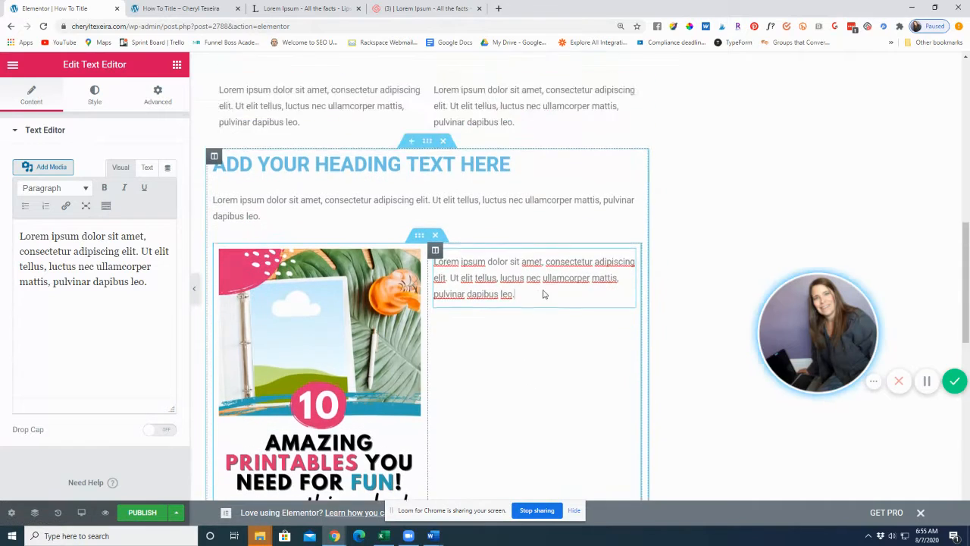
{"action": "scroll", "coordinate": [542, 294], "scroll_direction": "up", "scroll_amount": 6}
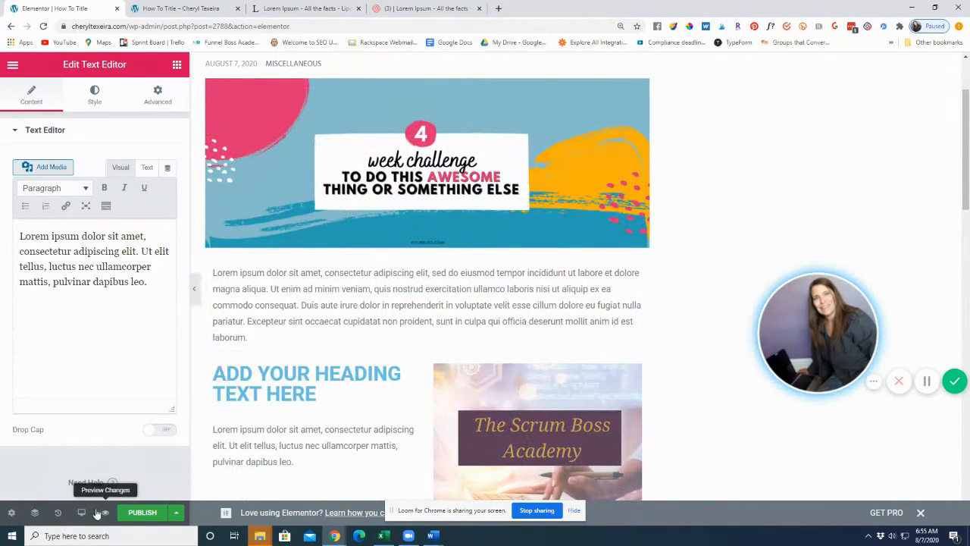
{"action": "left_click", "coordinate": [105, 513]}
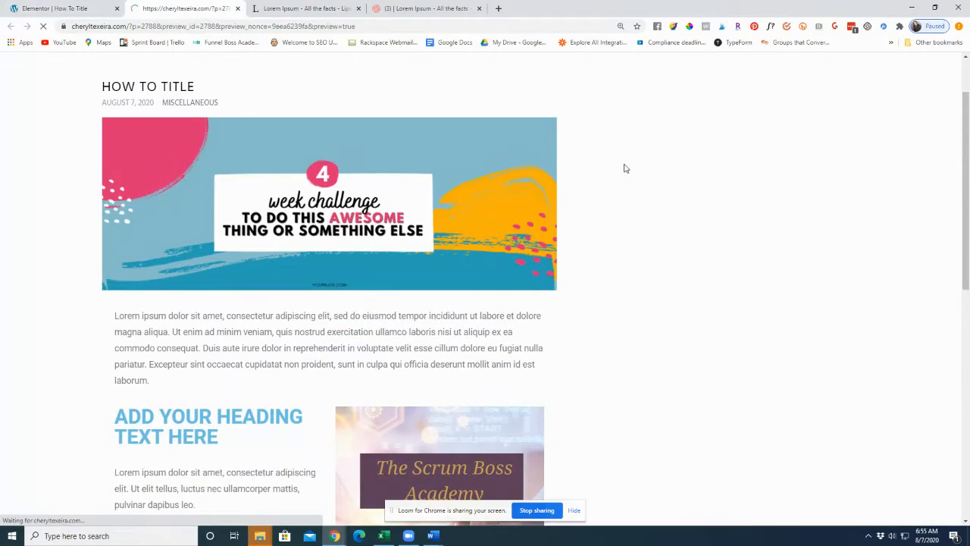
- Review the full post layout in the preview and return to the Elementor editor
{"action": "scroll", "coordinate": [528, 191], "scroll_direction": "down", "scroll_amount": 3}
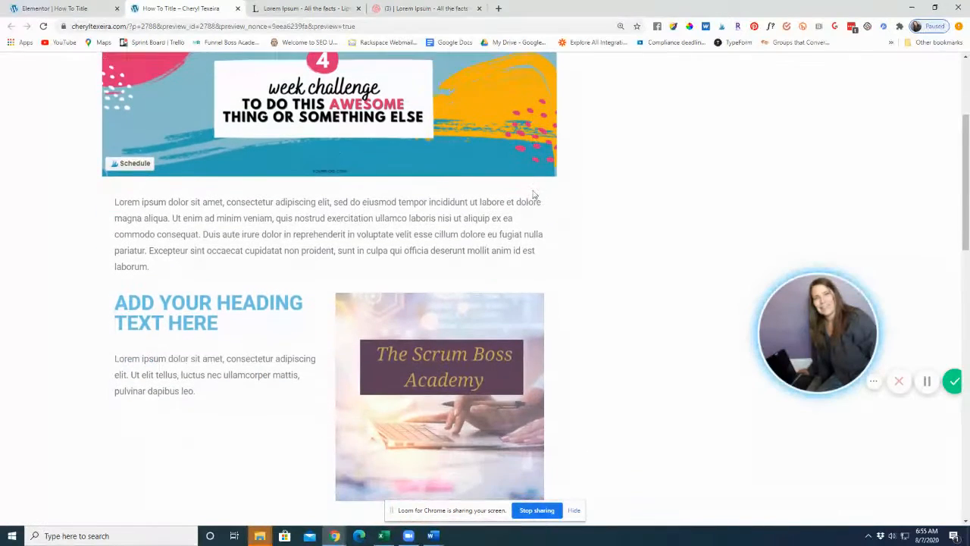
{"action": "scroll", "coordinate": [201, 246], "scroll_direction": "down", "scroll_amount": 2}
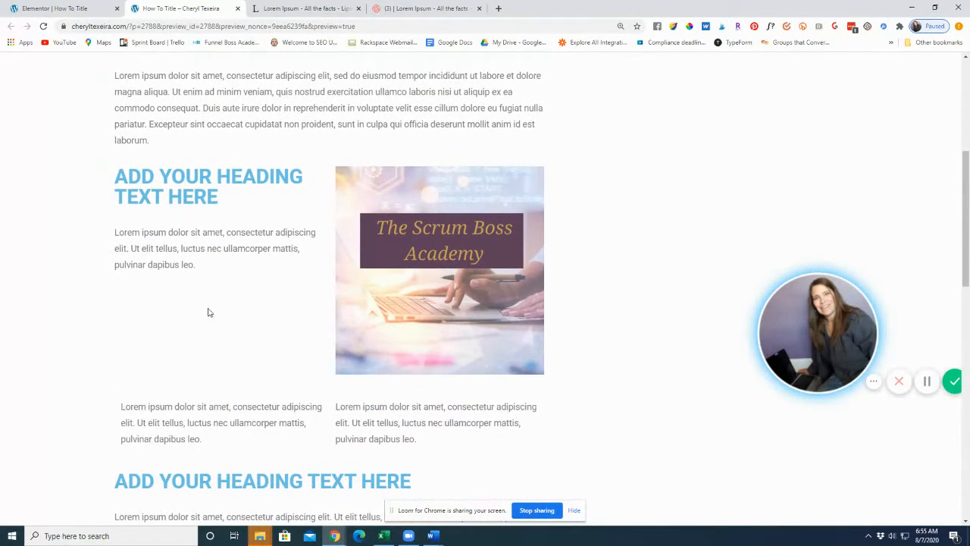
{"action": "scroll", "coordinate": [233, 240], "scroll_direction": "down", "scroll_amount": 4}
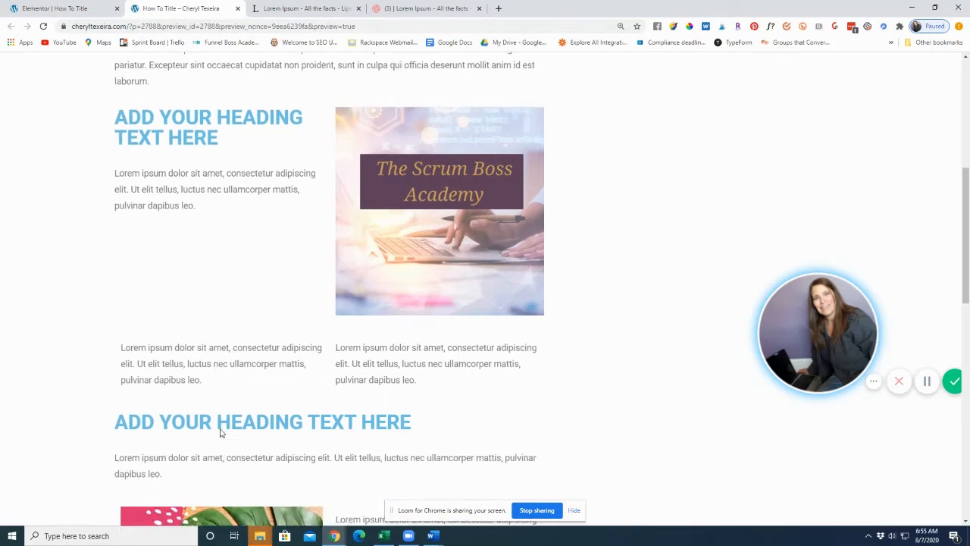
{"action": "scroll", "coordinate": [460, 244], "scroll_direction": "down", "scroll_amount": 3}
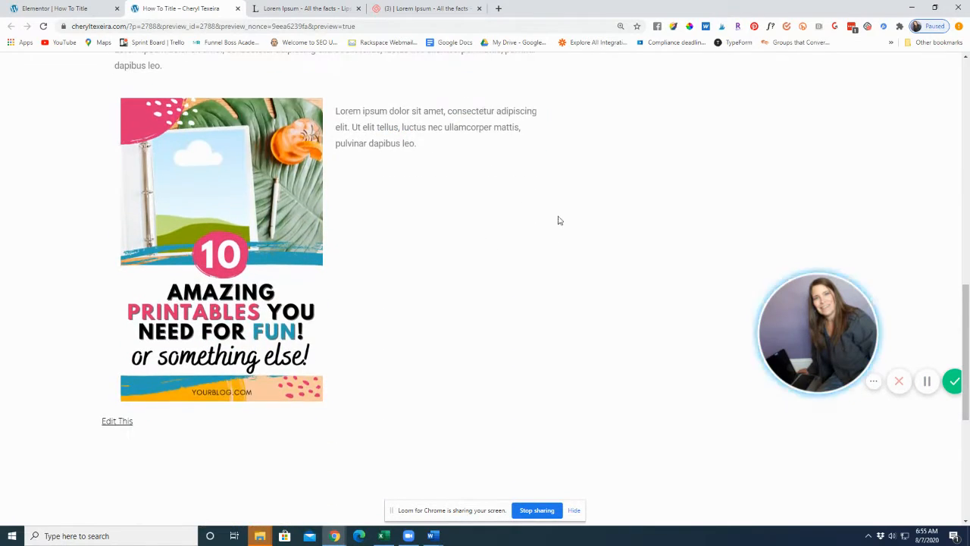
{"action": "scroll", "coordinate": [416, 219], "scroll_direction": "up", "scroll_amount": 5}
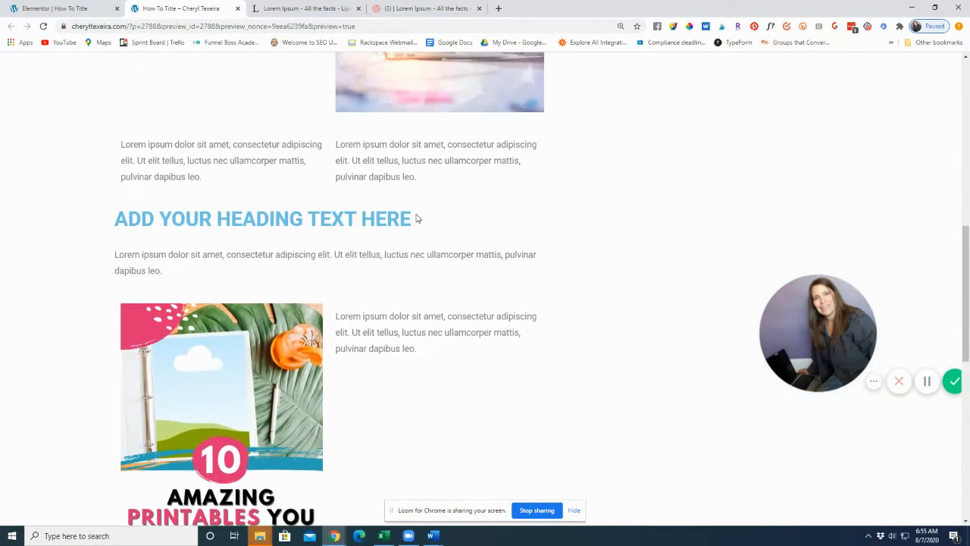
{"action": "scroll", "coordinate": [318, 311], "scroll_direction": "up", "scroll_amount": 4}
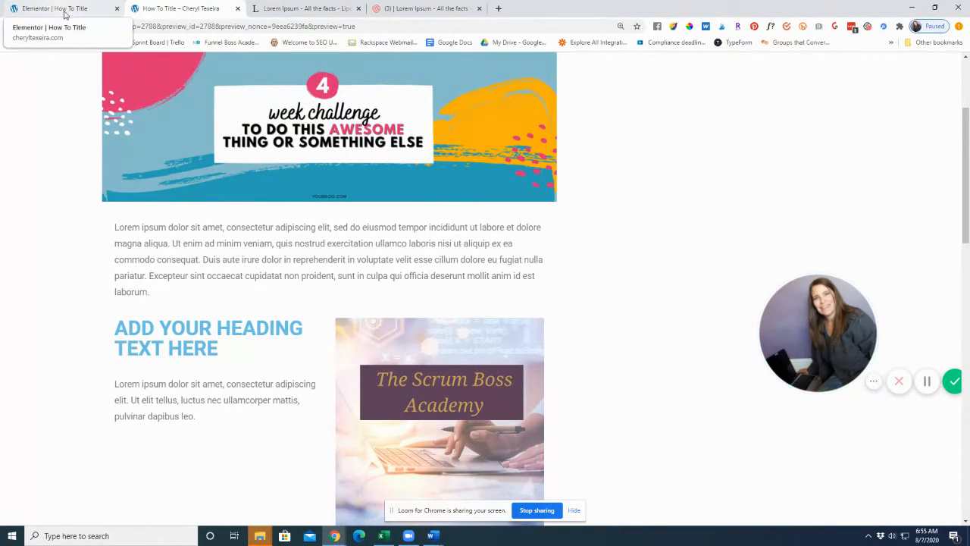
{"action": "left_click", "coordinate": [61, 11]}
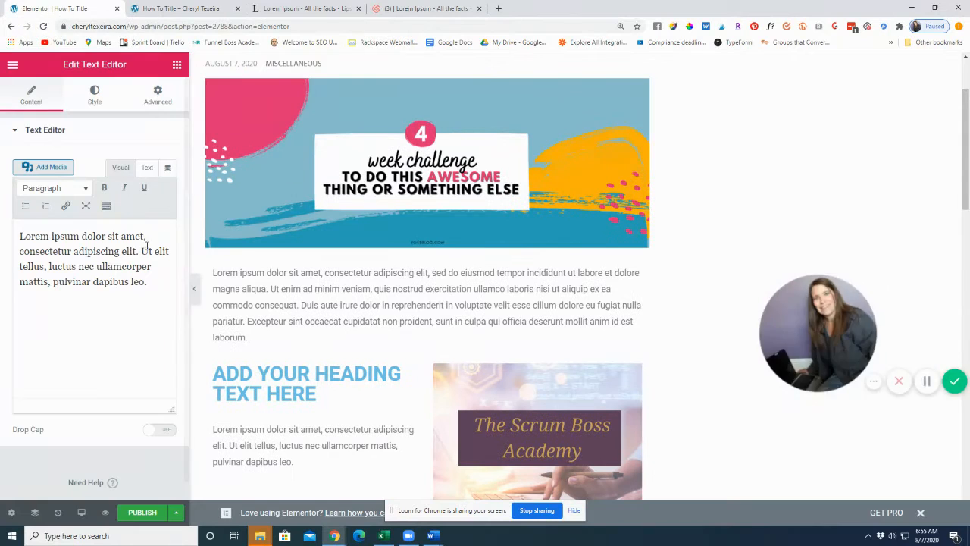
- Try HTML tags H3, H4 and H1 on the heading beside The Scrum Boss Academy image and set it back to H2
{"action": "scroll", "coordinate": [332, 323], "scroll_direction": "down", "scroll_amount": 2}
{"action": "left_click", "coordinate": [308, 265]}
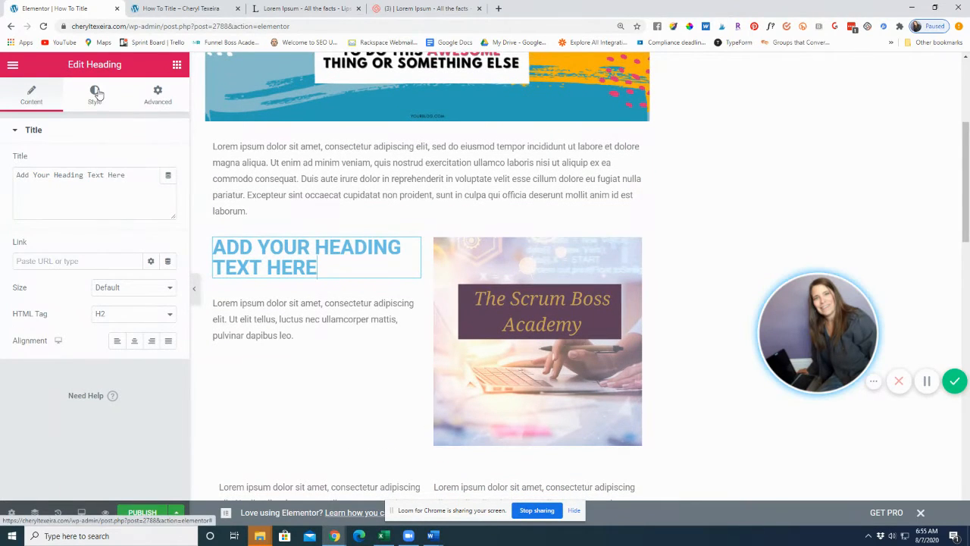
{"action": "left_click", "coordinate": [123, 315]}
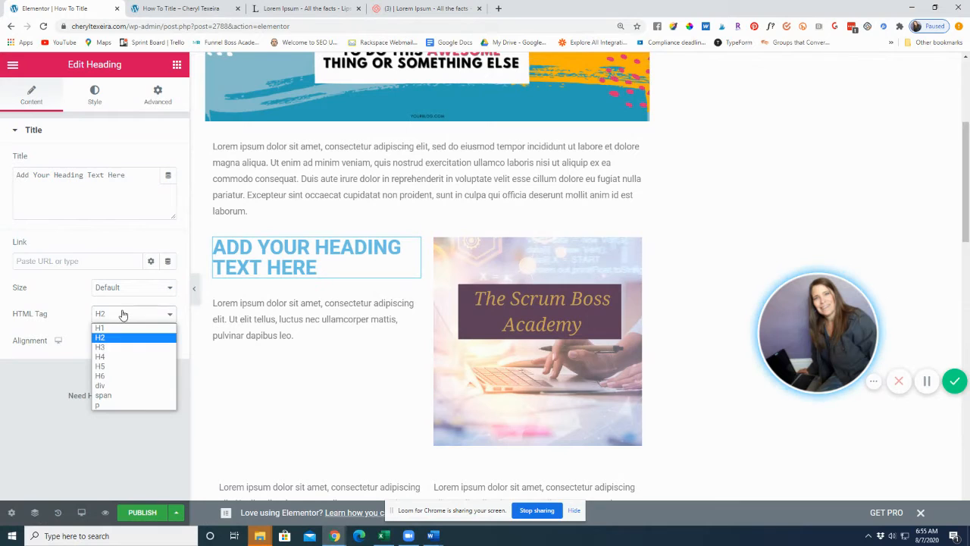
{"action": "left_click", "coordinate": [117, 346]}
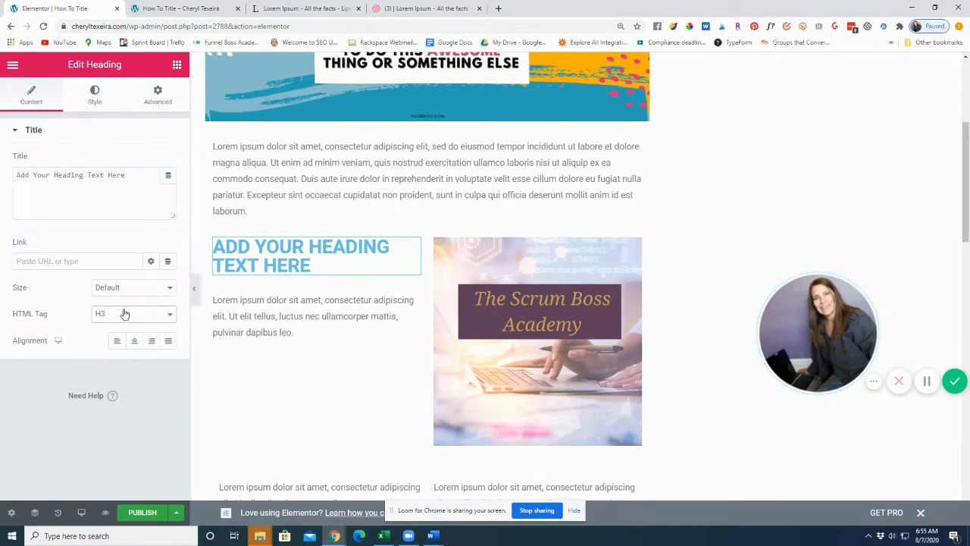
{"action": "left_click", "coordinate": [123, 314]}
{"action": "left_click", "coordinate": [119, 356]}
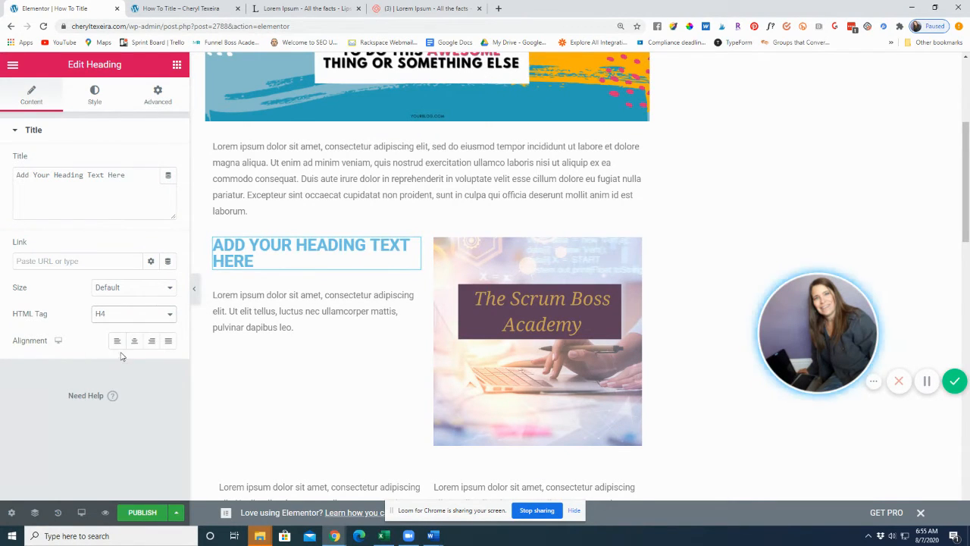
{"action": "left_click", "coordinate": [117, 315]}
{"action": "left_click", "coordinate": [119, 327]}
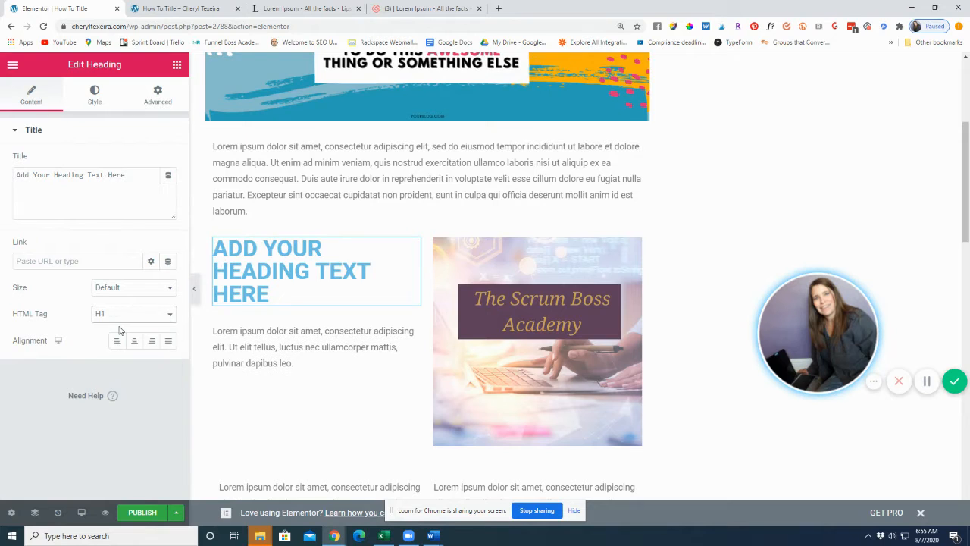
{"action": "left_click", "coordinate": [119, 315]}
{"action": "left_click", "coordinate": [119, 338]}
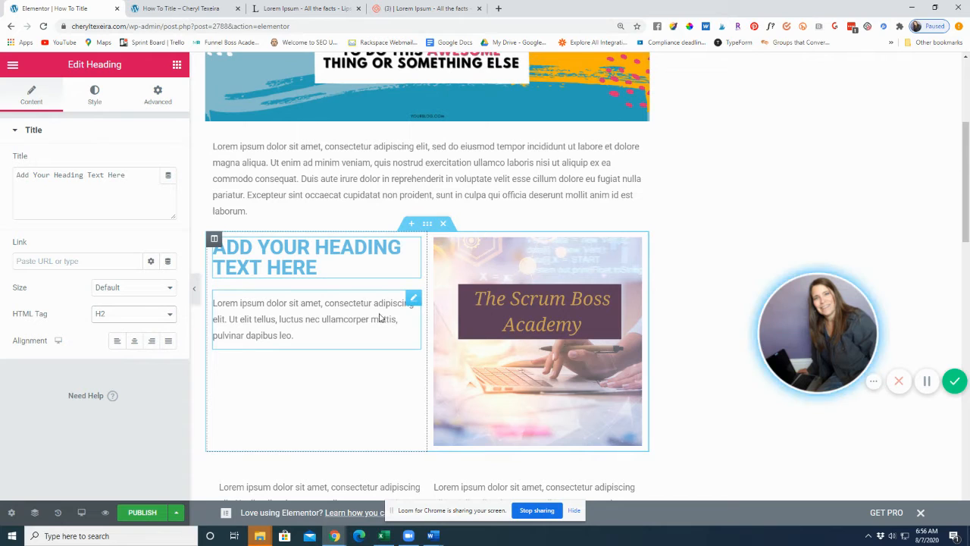
- Set the size of the heading beside The Scrum Boss Academy image to Large and center-align it
{"action": "scroll", "coordinate": [574, 322], "scroll_direction": "down", "scroll_amount": 1}
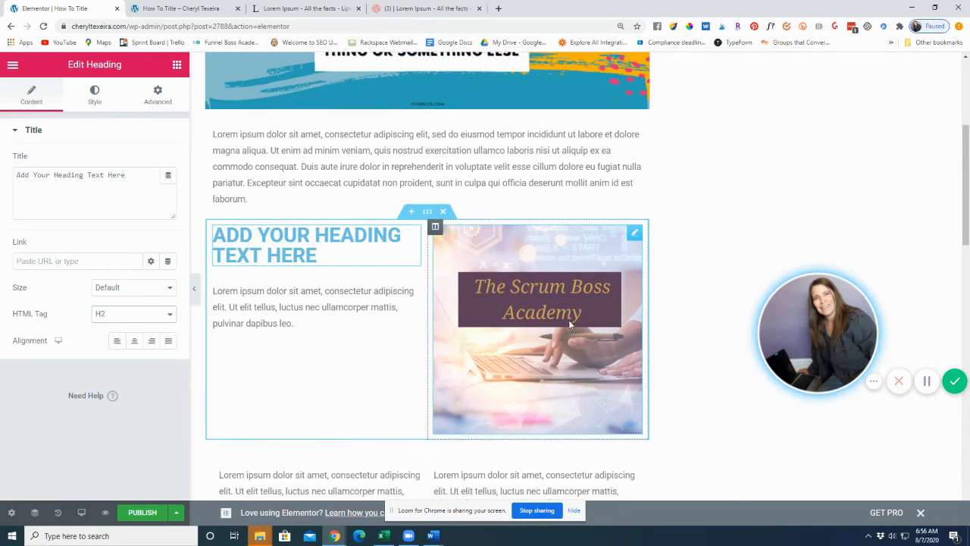
{"action": "left_click", "coordinate": [535, 243]}
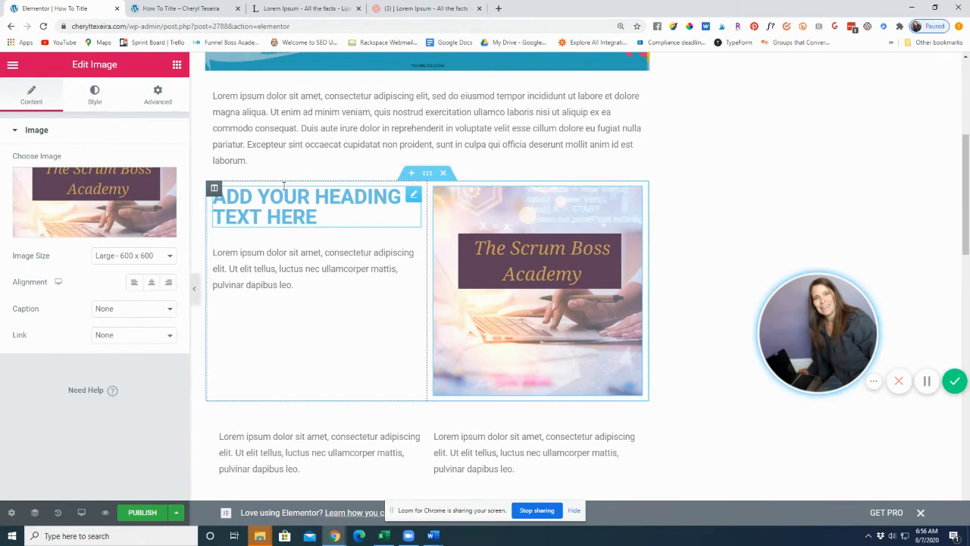
{"action": "left_click", "coordinate": [290, 214]}
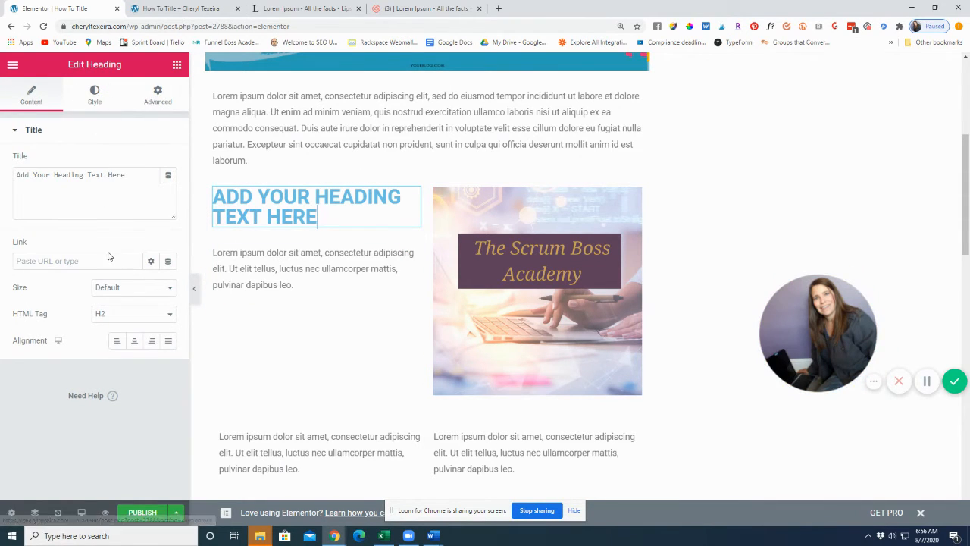
{"action": "left_click", "coordinate": [153, 292]}
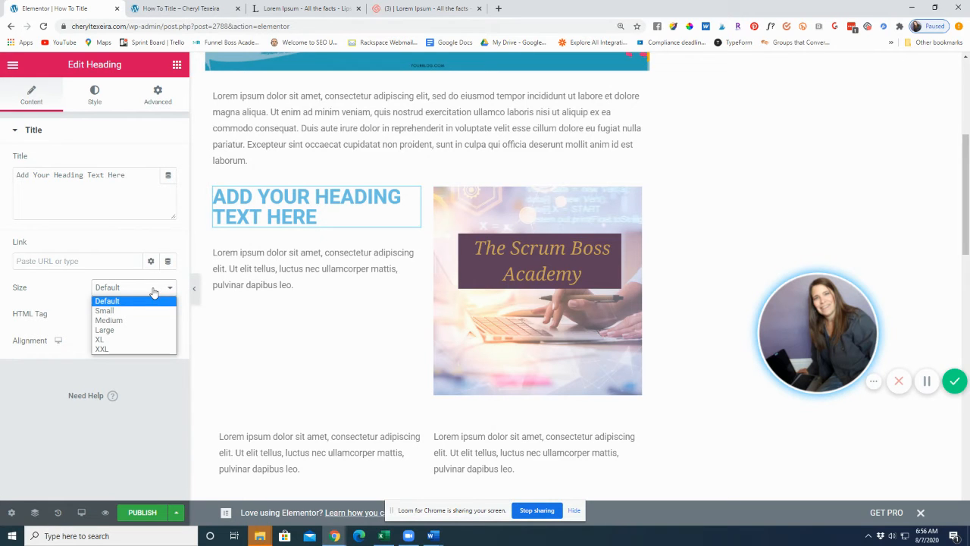
{"action": "left_click", "coordinate": [125, 322]}
{"action": "left_click", "coordinate": [125, 297]}
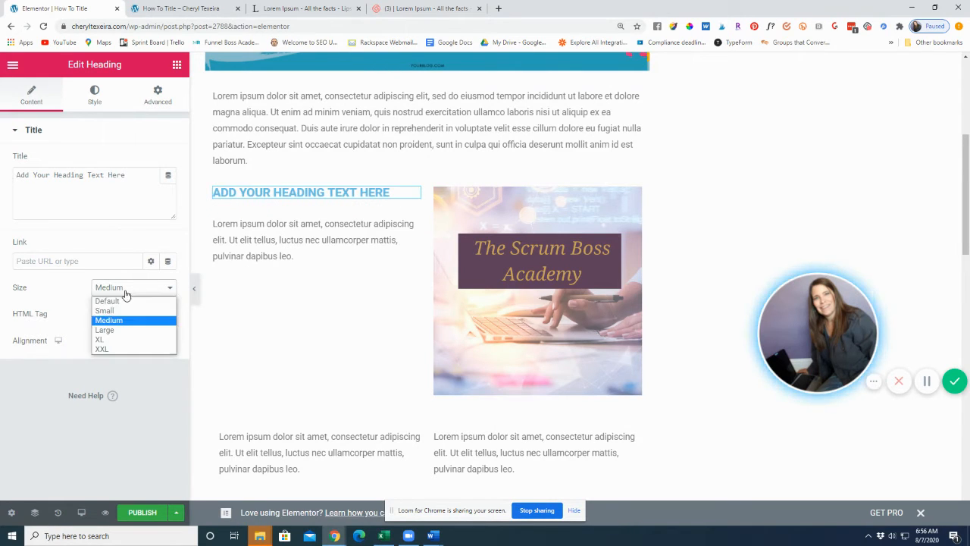
{"action": "left_click", "coordinate": [118, 316]}
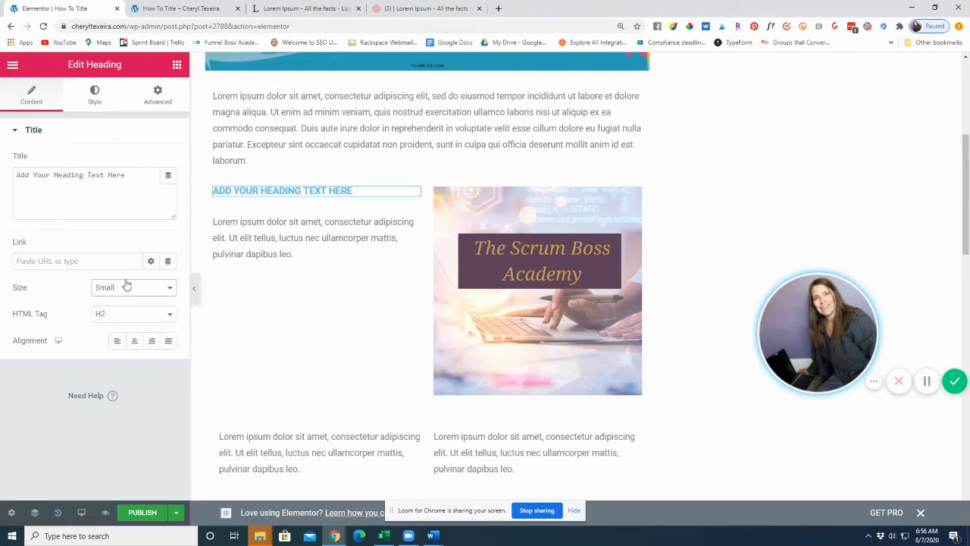
{"action": "left_click", "coordinate": [127, 287]}
{"action": "left_click", "coordinate": [129, 328]}
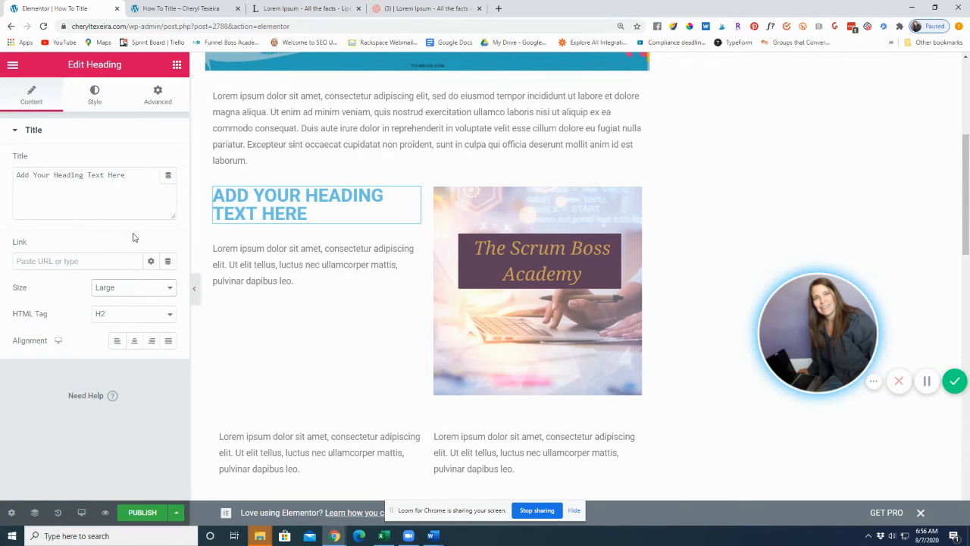
{"action": "left_click", "coordinate": [135, 342]}
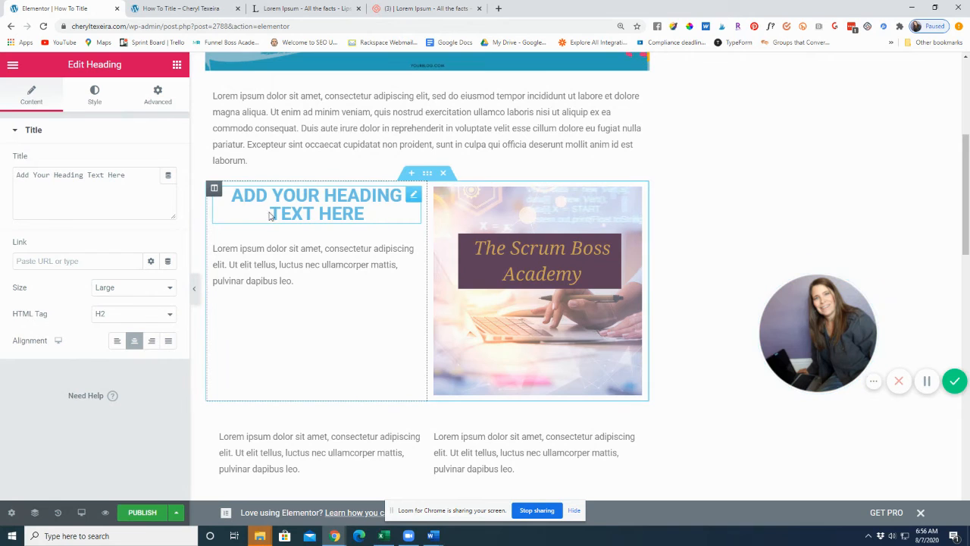
- Open the heading's typography style settings and look through the available font families
{"action": "left_click", "coordinate": [95, 92]}
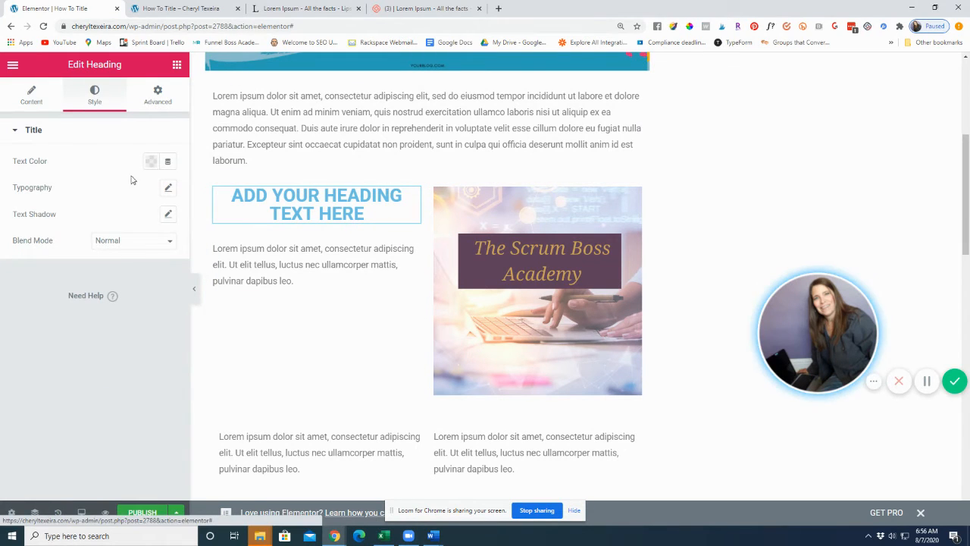
{"action": "left_click", "coordinate": [168, 188]}
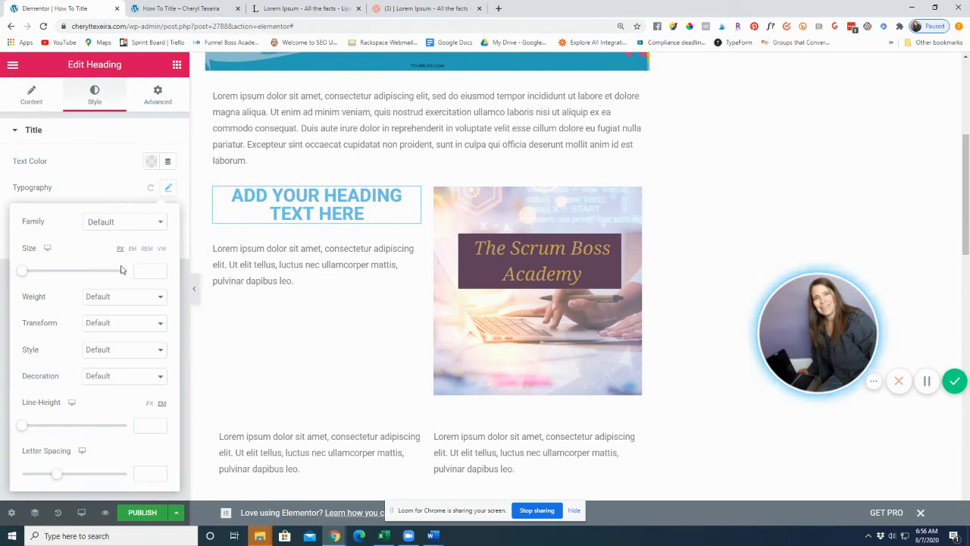
{"action": "left_click", "coordinate": [112, 224]}
{"action": "left_click", "coordinate": [112, 225]}
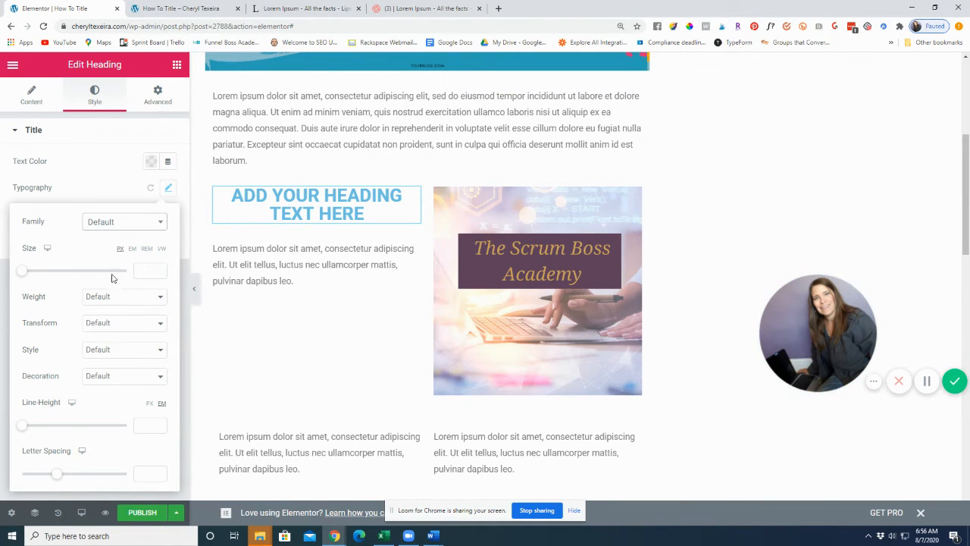
{"action": "left_click", "coordinate": [89, 226]}
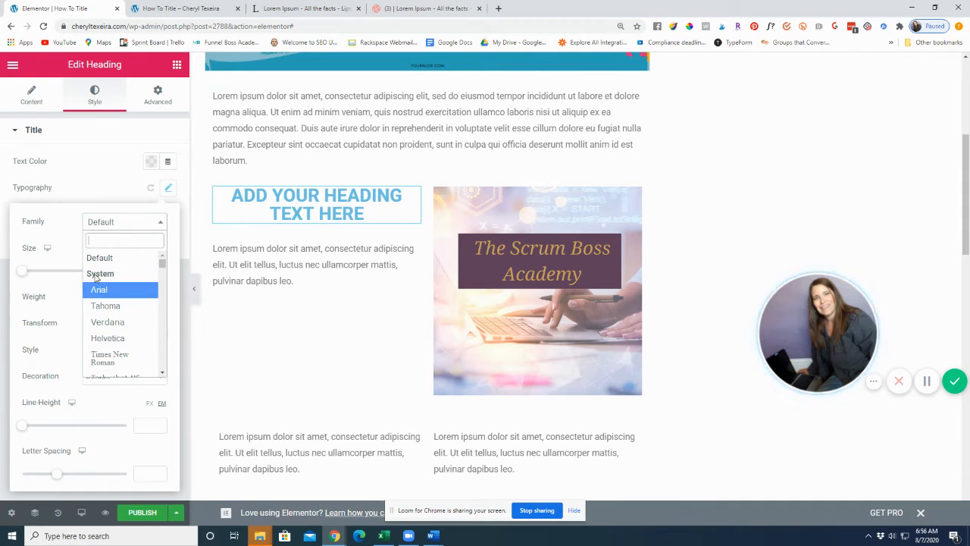
{"action": "left_click", "coordinate": [67, 222]}
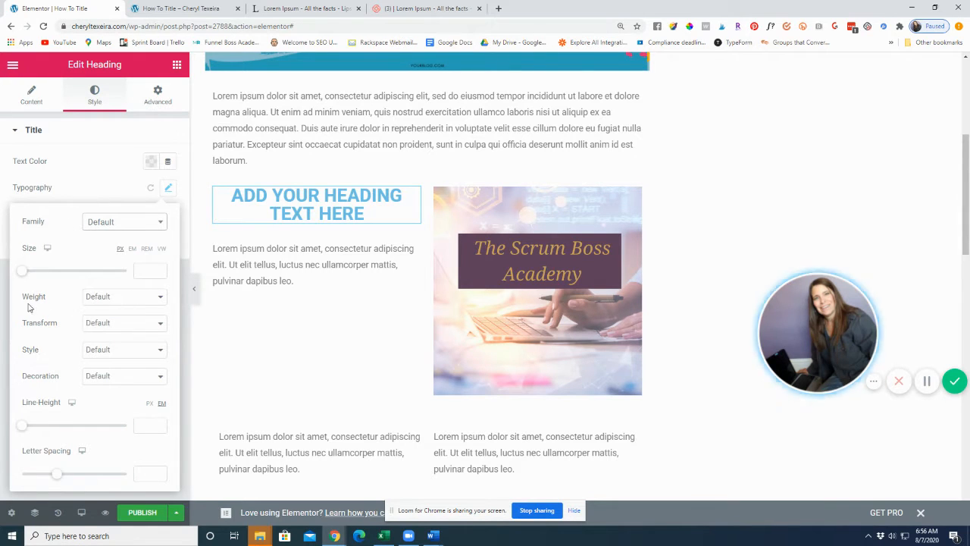
- Set the heading's font size to 29 px and its weight to Bold
{"action": "mouse_move", "coordinate": [25, 272]}
{"action": "left_mouse_down"}
{"action": "mouse_move", "coordinate": [50, 271]}
{"action": "mouse_move", "coordinate": [24, 270]}
{"action": "mouse_move", "coordinate": [39, 273]}
{"action": "left_mouse_up"}
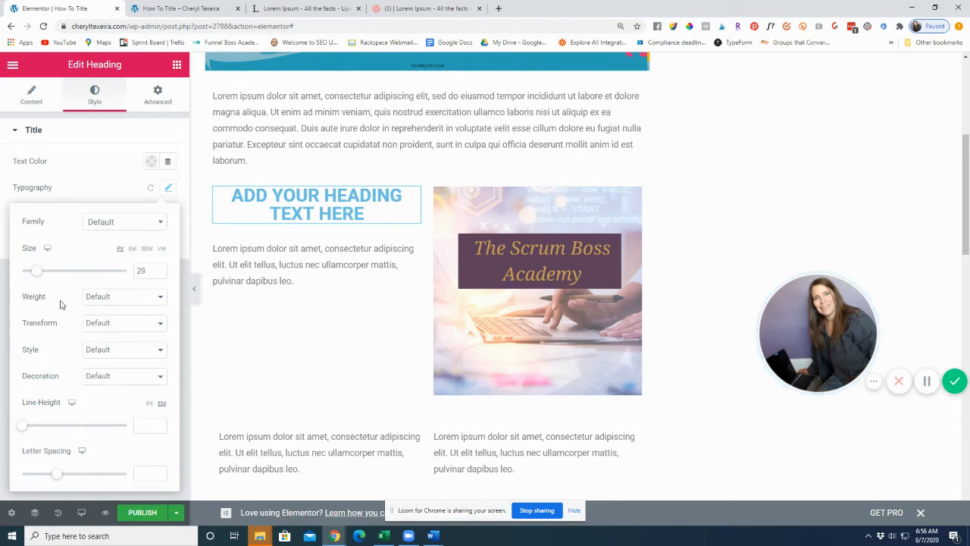
{"action": "left_click", "coordinate": [98, 298]}
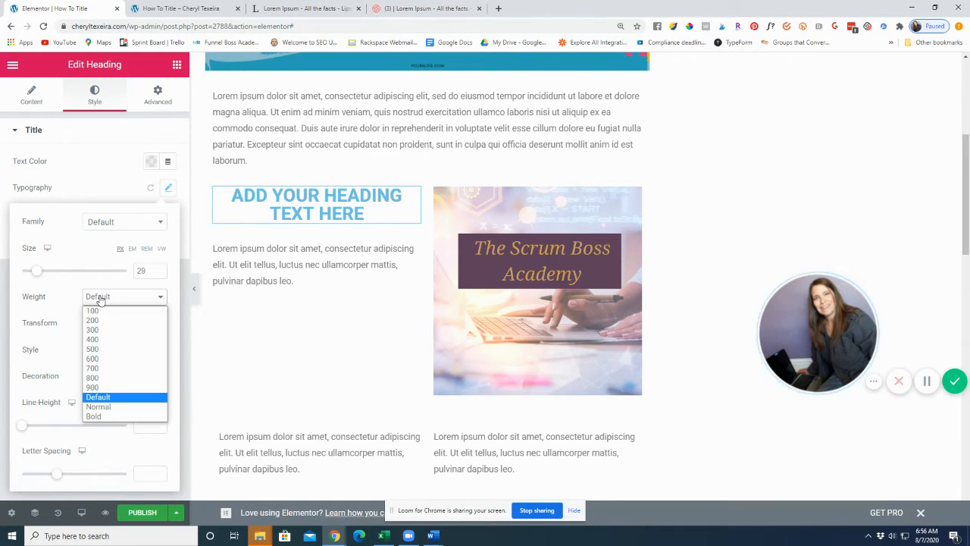
{"action": "left_click", "coordinate": [100, 342]}
{"action": "left_click", "coordinate": [108, 300]}
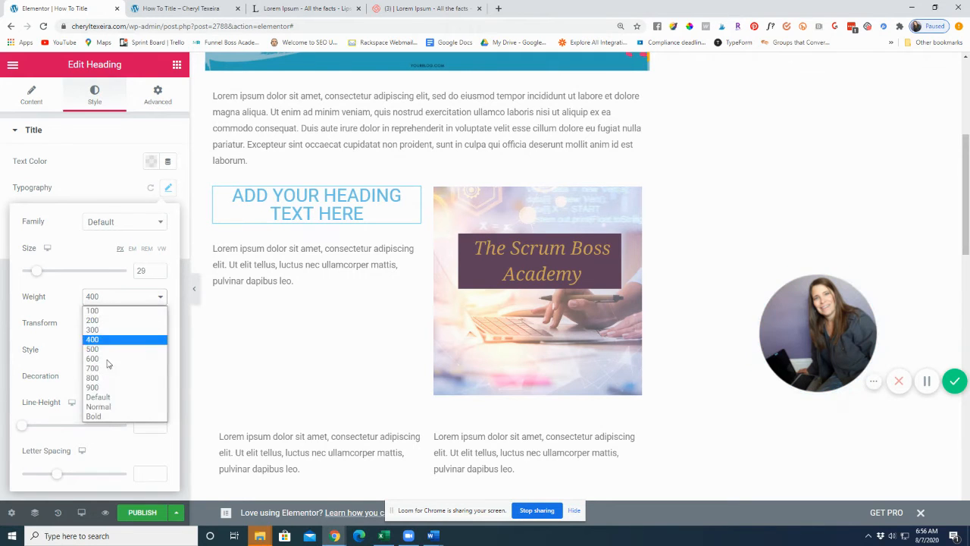
{"action": "left_click", "coordinate": [114, 416]}
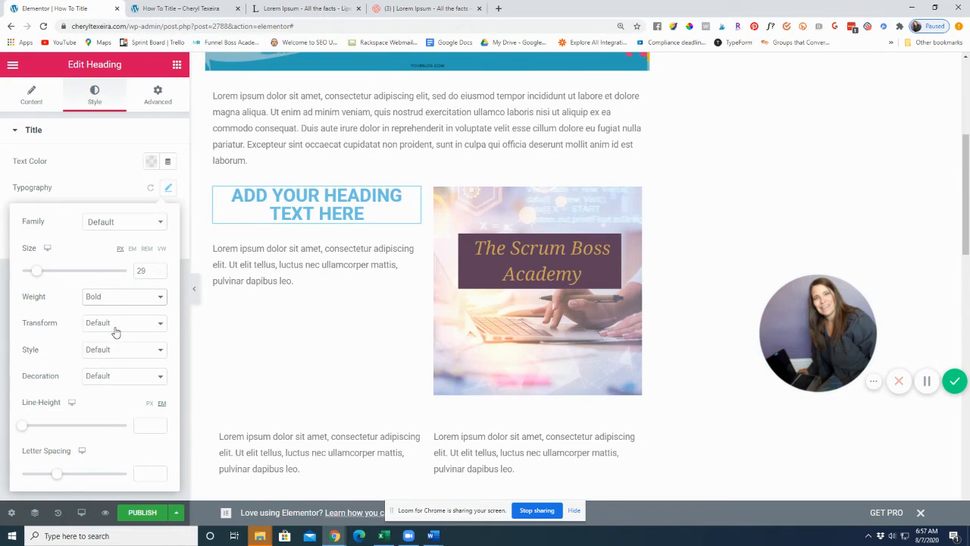
- Try the Uppercase and Lowercase text transforms on the heading and settle on Capitalize
{"action": "left_click", "coordinate": [115, 331]}
{"action": "left_click", "coordinate": [122, 347]}
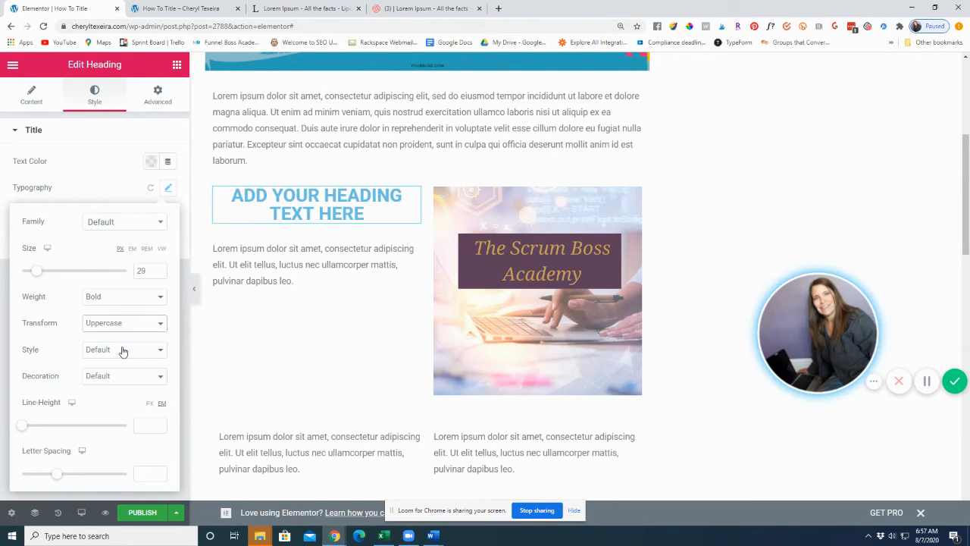
{"action": "left_click", "coordinate": [117, 324]}
{"action": "left_click", "coordinate": [120, 356]}
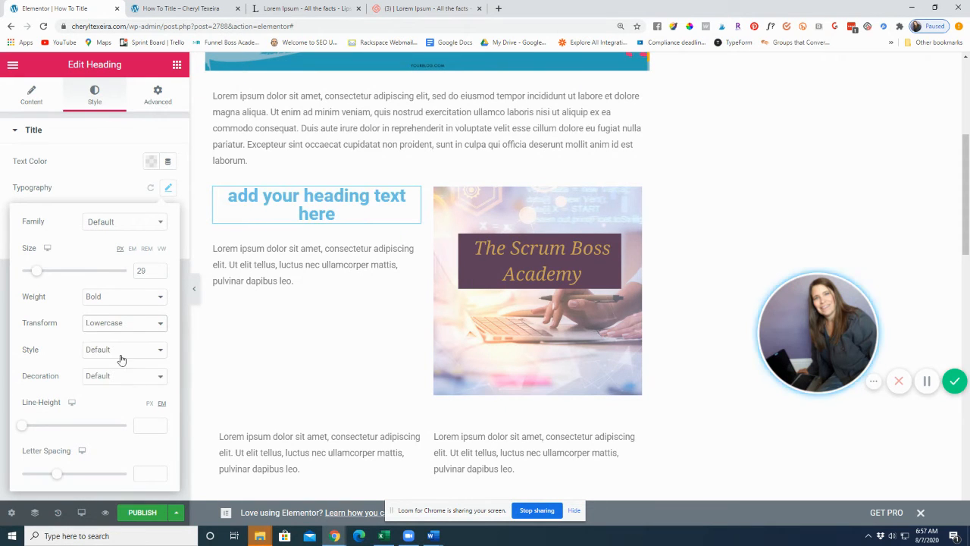
{"action": "left_click", "coordinate": [117, 323]}
{"action": "left_click", "coordinate": [121, 347]}
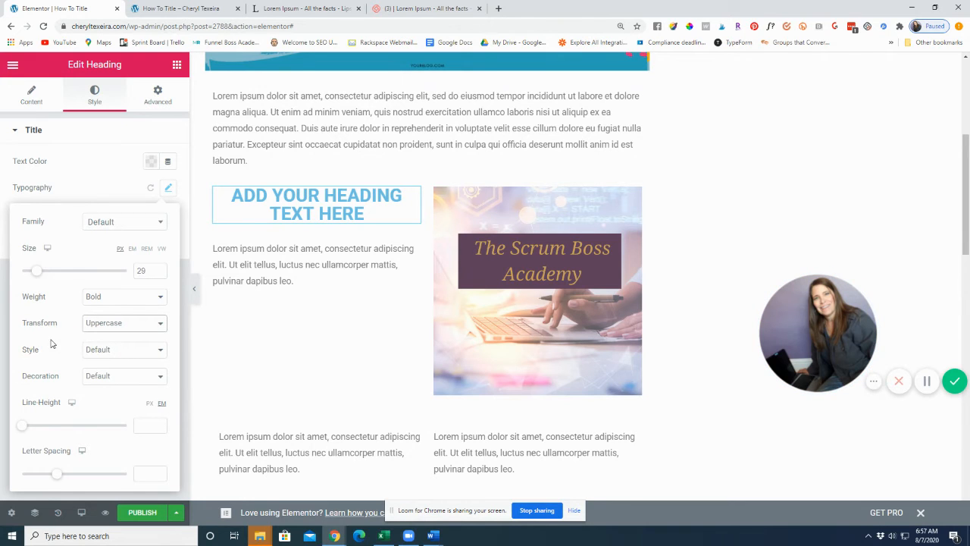
{"action": "left_click", "coordinate": [93, 324]}
{"action": "left_click", "coordinate": [107, 368]}
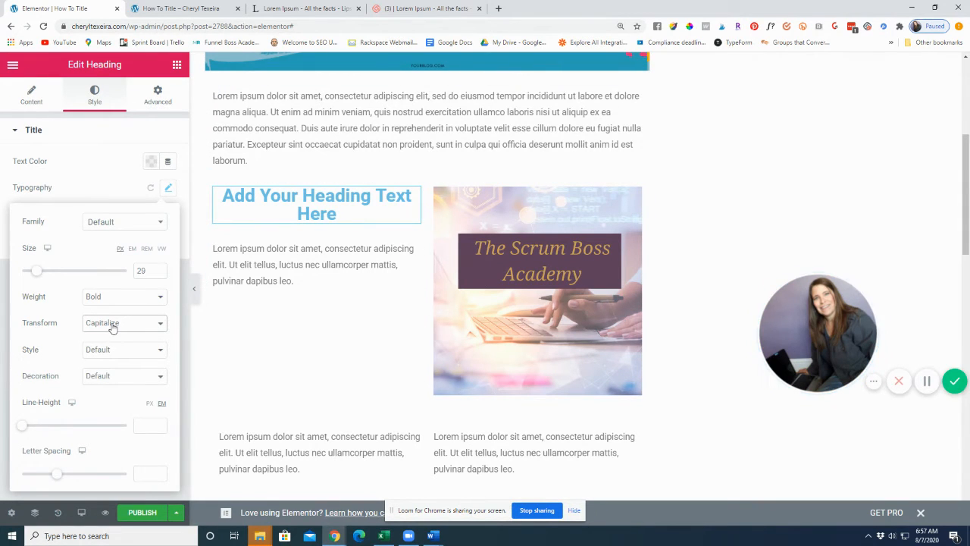
- Try the Italic font style on the heading and settle on Normal
{"action": "left_click", "coordinate": [110, 349]}
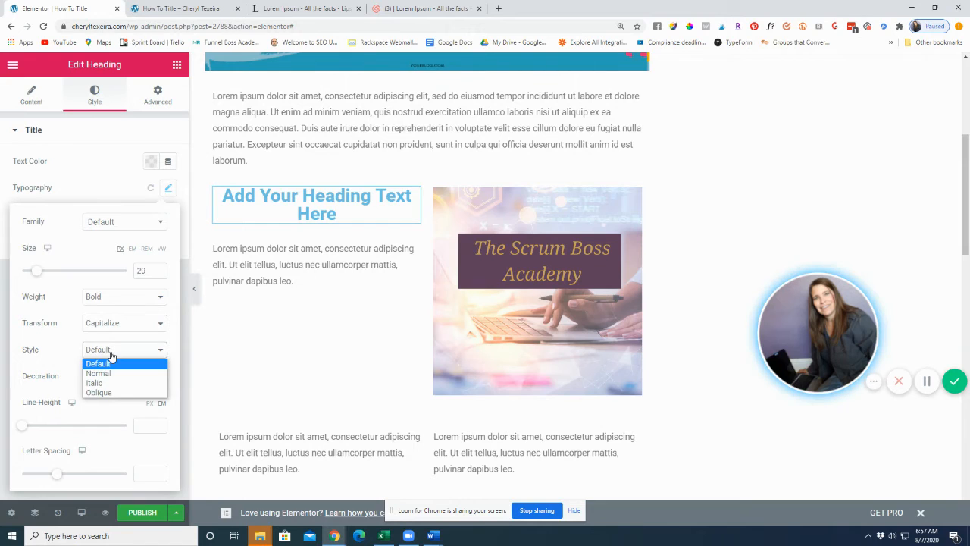
{"action": "left_click", "coordinate": [110, 383]}
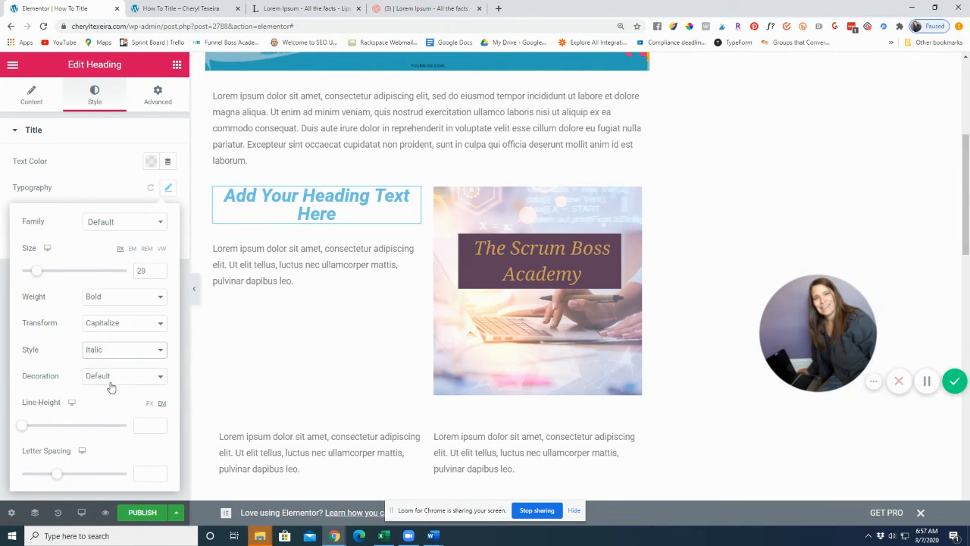
{"action": "left_click", "coordinate": [104, 353]}
{"action": "left_click", "coordinate": [111, 371]}
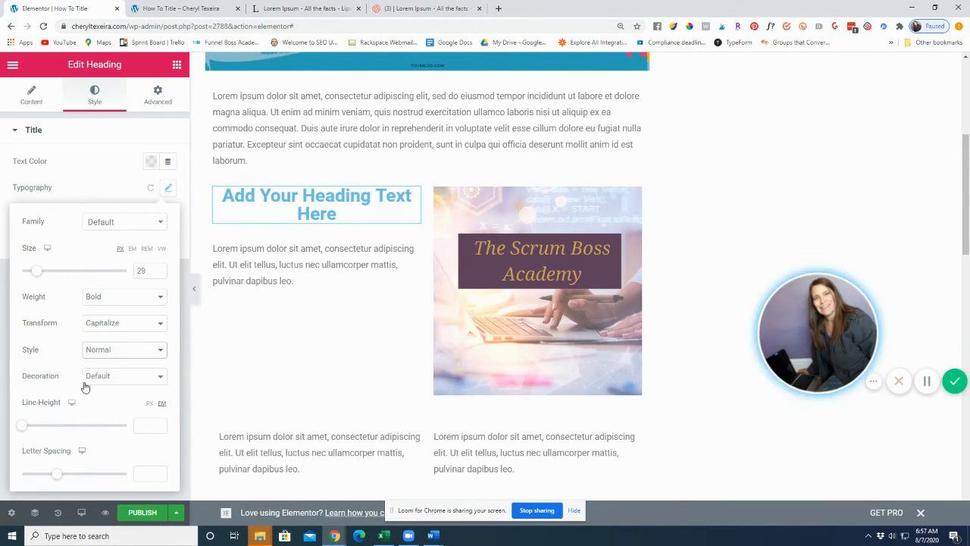
- Try the Underline, Overline, Line Through and None decorations on the heading, then return the decoration to Default
{"action": "left_click", "coordinate": [108, 379]}
{"action": "left_click", "coordinate": [115, 402]}
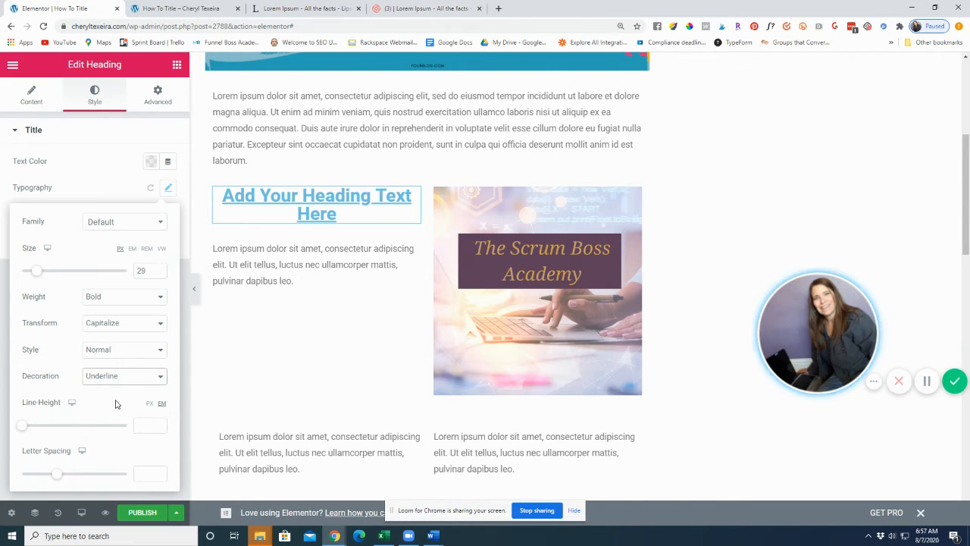
{"action": "left_click", "coordinate": [116, 376]}
{"action": "left_click", "coordinate": [114, 411]}
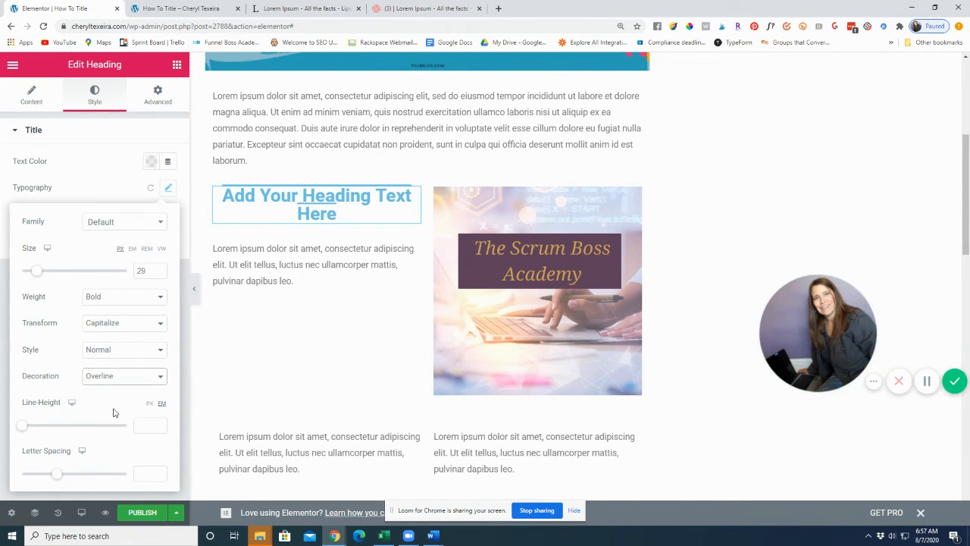
{"action": "left_click", "coordinate": [112, 377]}
{"action": "left_click", "coordinate": [119, 422]}
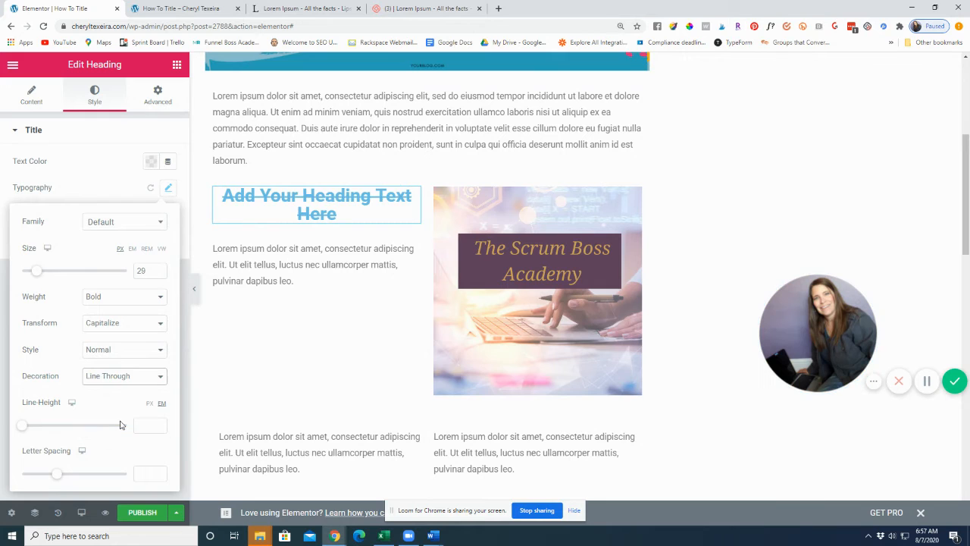
{"action": "left_click", "coordinate": [112, 375]}
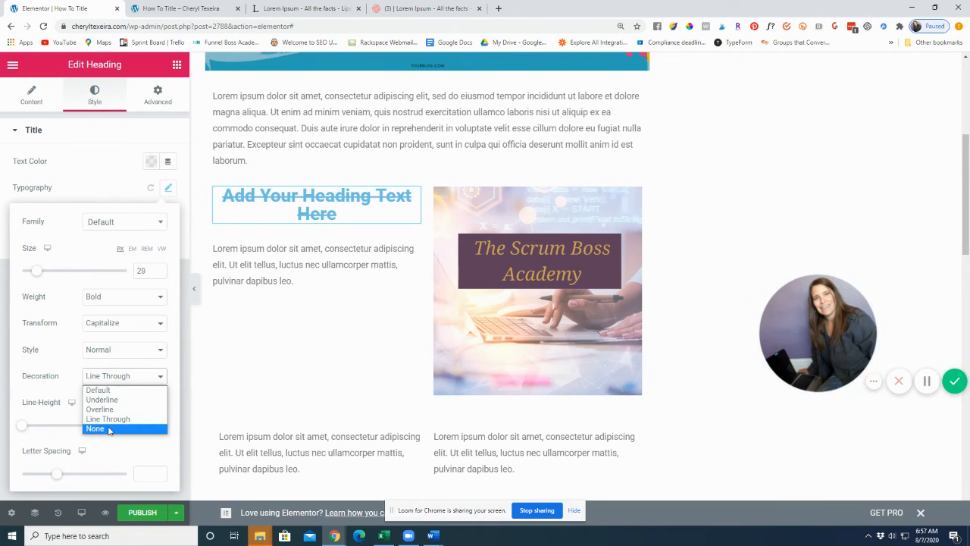
{"action": "left_click", "coordinate": [111, 430]}
{"action": "left_click", "coordinate": [102, 376]}
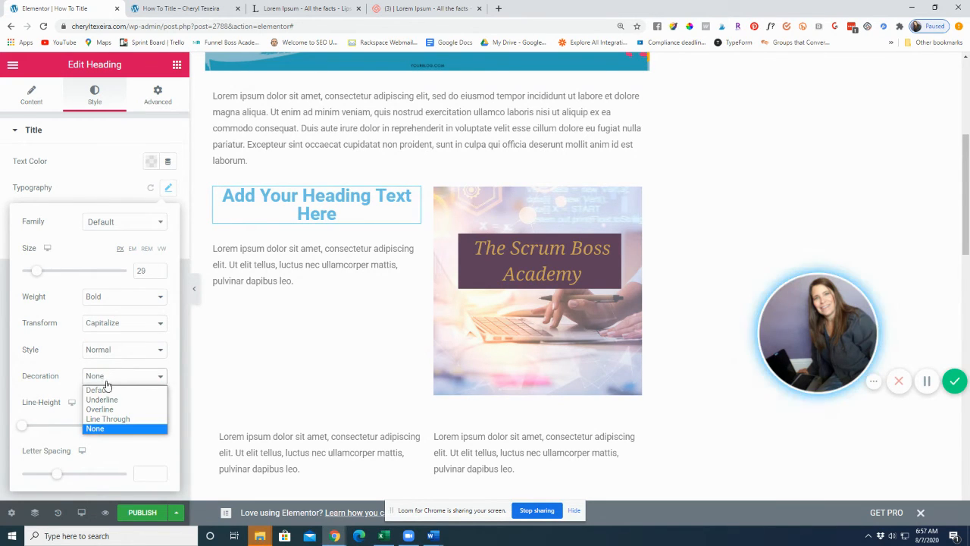
{"action": "left_click", "coordinate": [109, 389]}
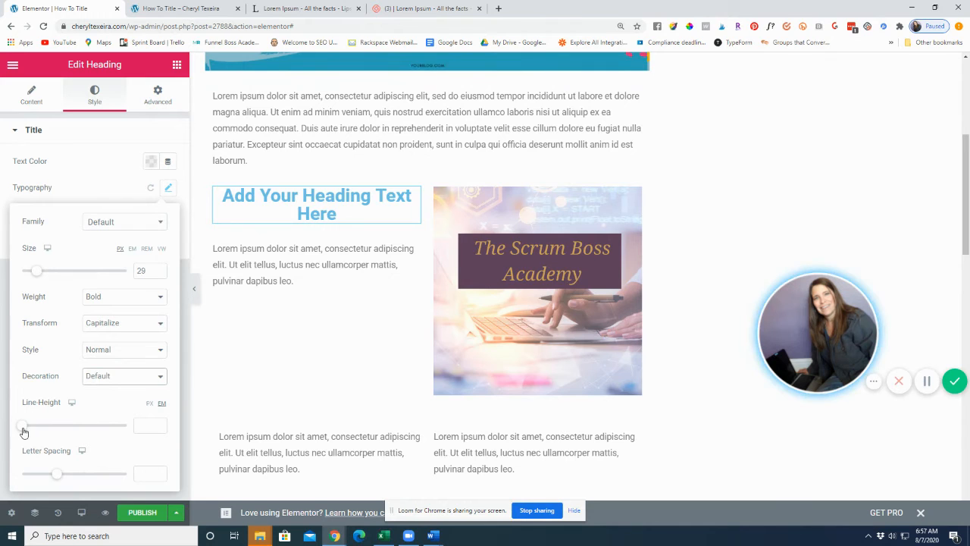
- Set the heading's line height to 1.3 em and its letter spacing to 2.3
{"action": "mouse_move", "coordinate": [23, 426]}
{"action": "left_mouse_down"}
{"action": "mouse_move", "coordinate": [58, 431]}
{"action": "mouse_move", "coordinate": [28, 433]}
{"action": "mouse_move", "coordinate": [37, 433]}
{"action": "left_mouse_up"}
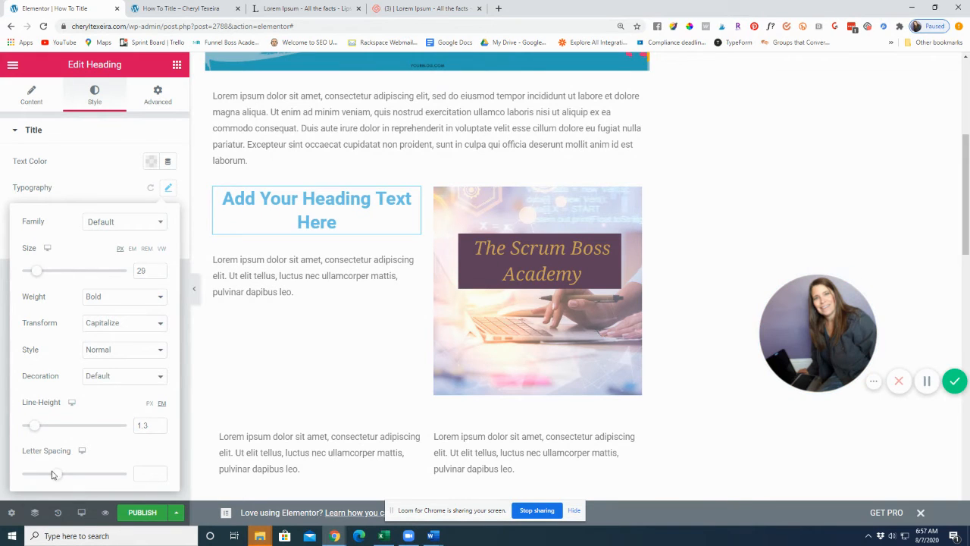
{"action": "left_click_drag", "start_coordinate": [56, 474], "coordinate": [74, 476]}
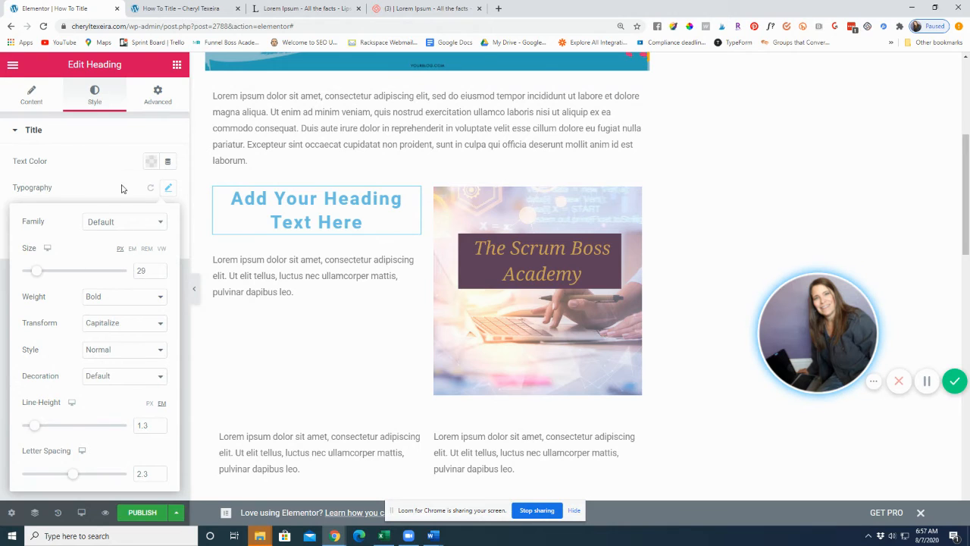
- Change the heading's text color to the light green preset and return to its content settings
{"action": "left_click", "coordinate": [152, 162]}
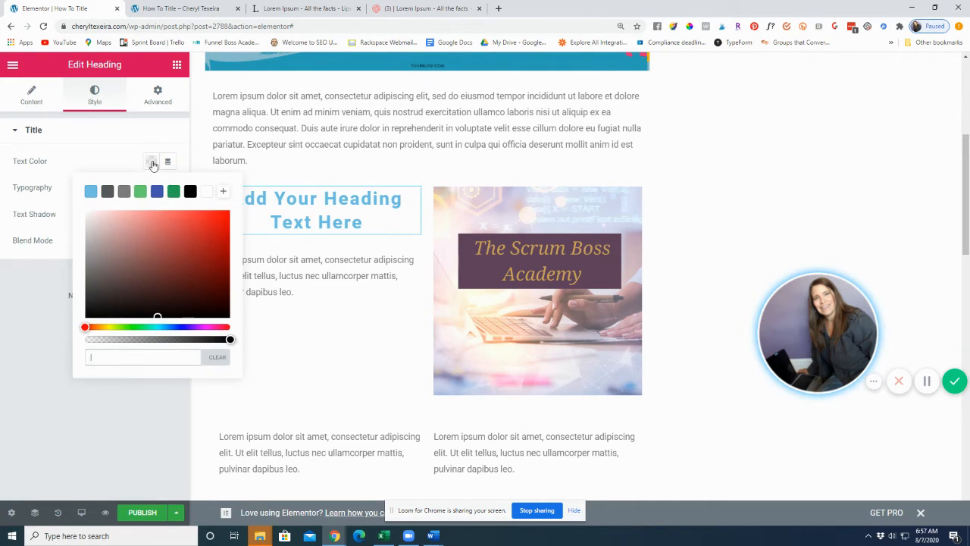
{"action": "left_click", "coordinate": [140, 192]}
{"action": "left_click", "coordinate": [95, 134]}
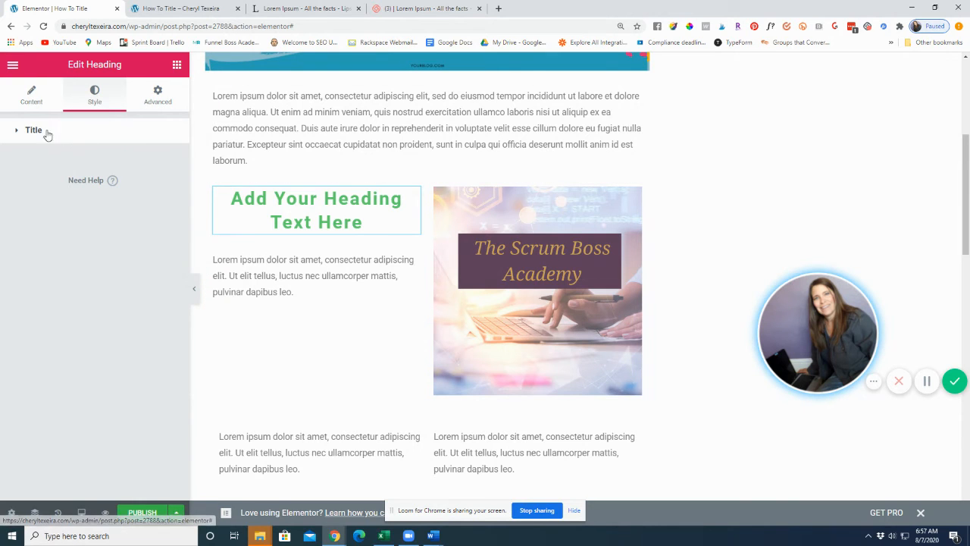
{"action": "left_click", "coordinate": [18, 133]}
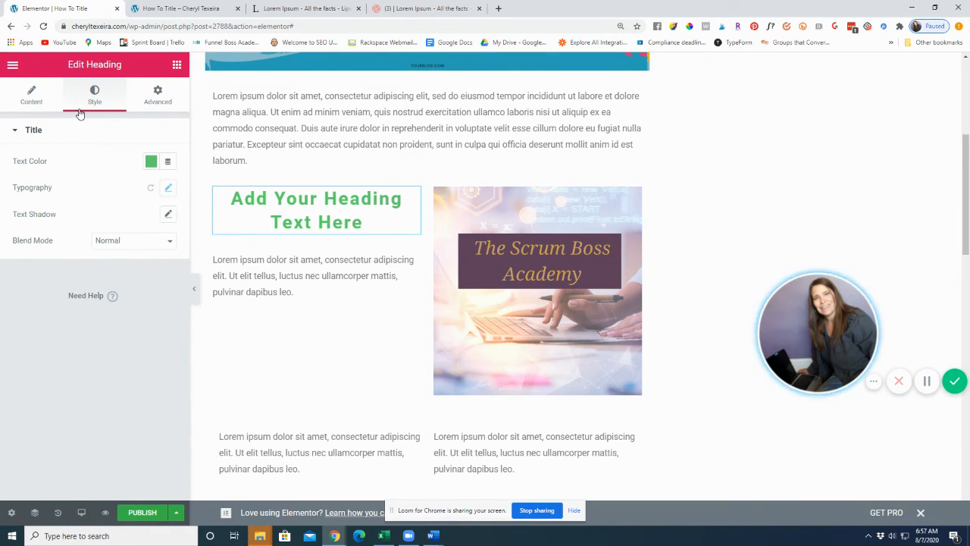
{"action": "left_click", "coordinate": [31, 96]}
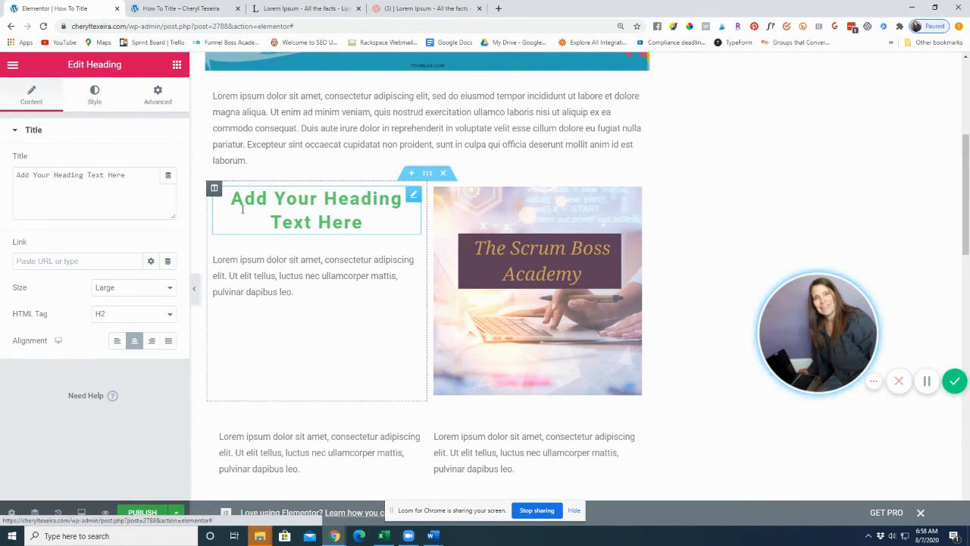
- Select the paragraph below the green heading and save the post as a draft
{"action": "left_click", "coordinate": [326, 257]}
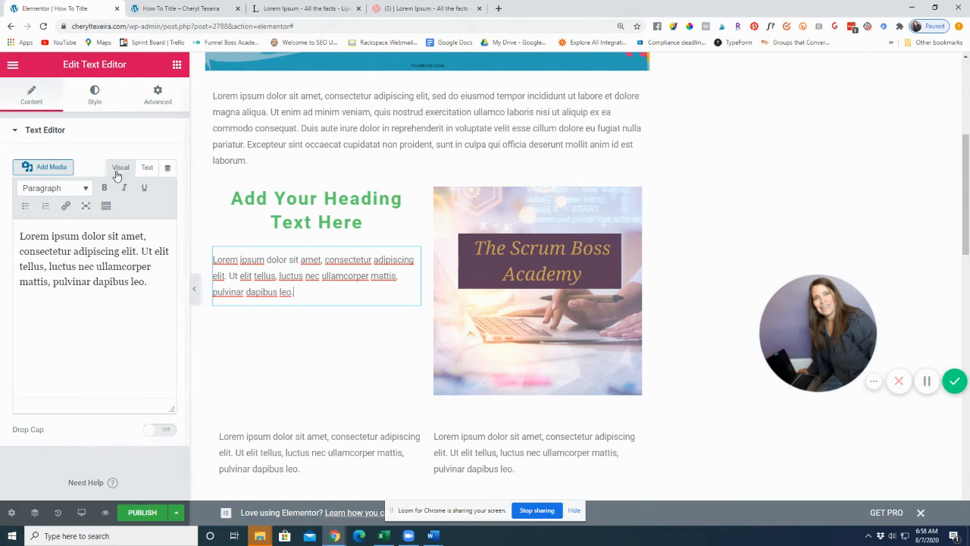
{"action": "scroll", "coordinate": [394, 307], "scroll_direction": "down", "scroll_amount": 5}
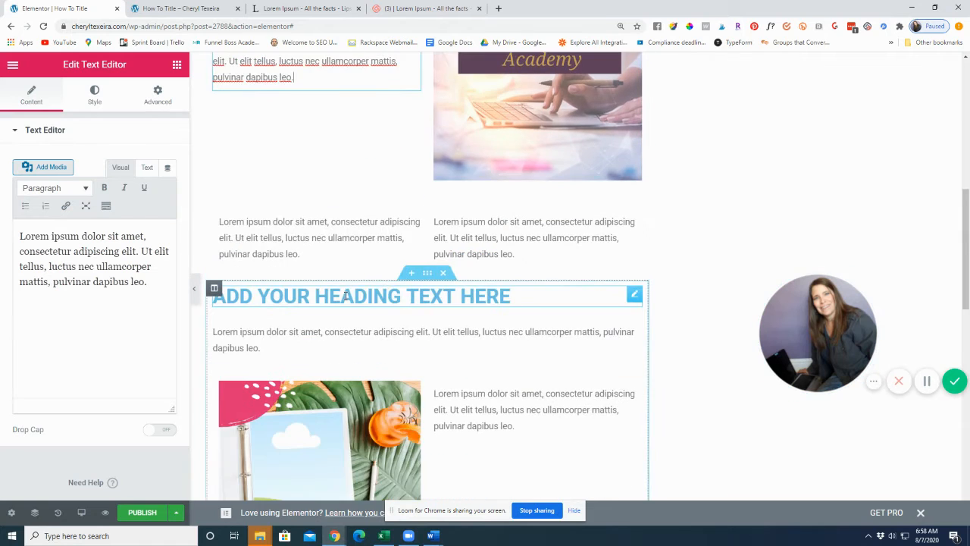
{"action": "scroll", "coordinate": [406, 316], "scroll_direction": "down", "scroll_amount": 3}
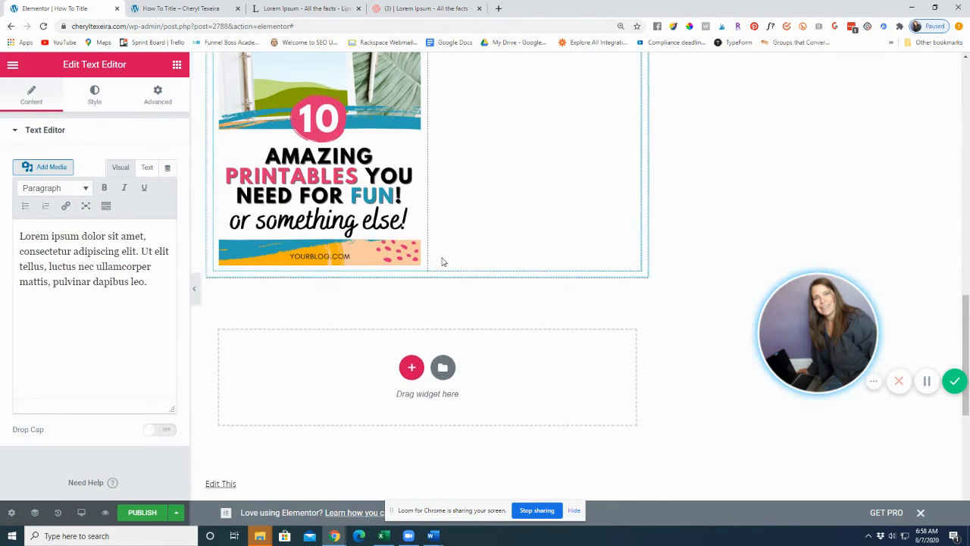
{"action": "scroll", "coordinate": [379, 198], "scroll_direction": "up", "scroll_amount": 2}
{"action": "scroll", "coordinate": [378, 199], "scroll_direction": "up", "scroll_amount": 3}
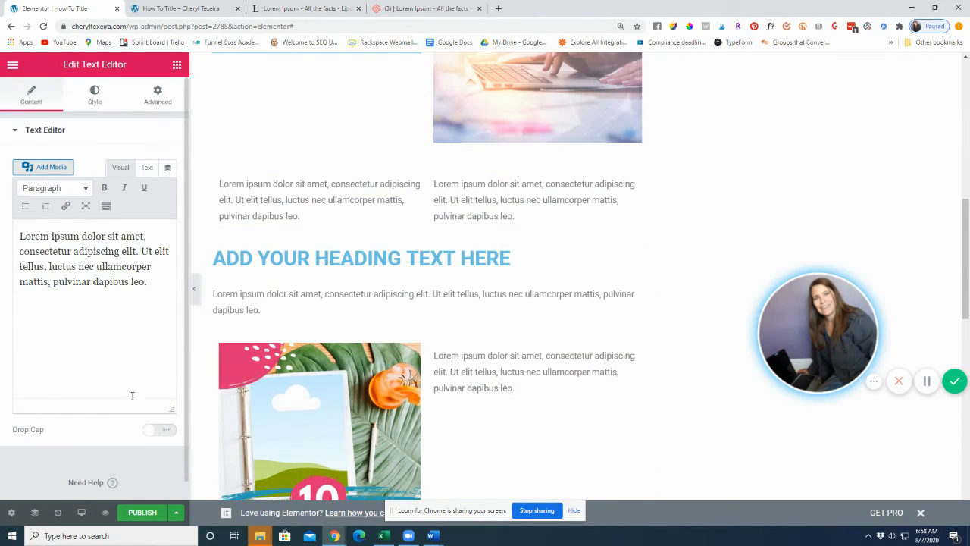
{"action": "left_click", "coordinate": [177, 513]}
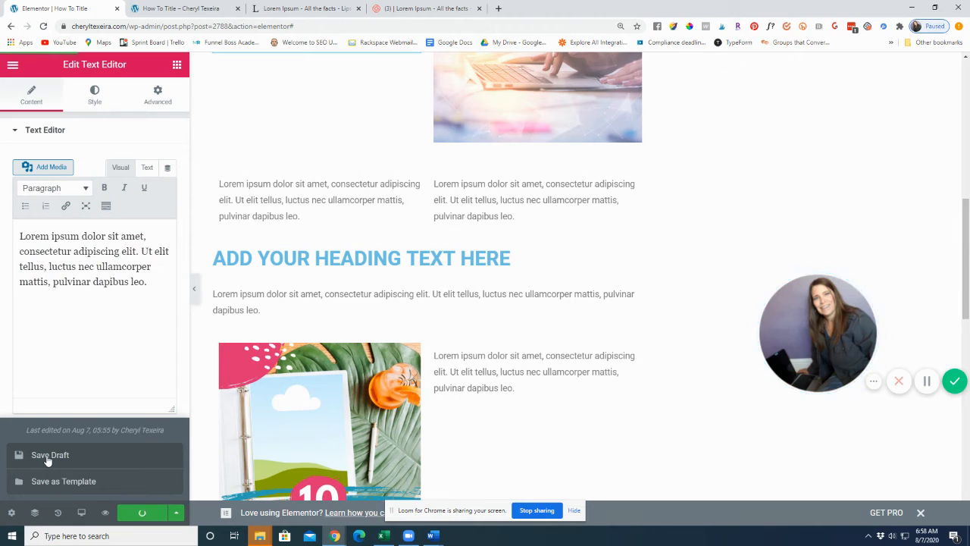
- Open the post preview and examine the banner, heading styling, images and multi-column sections
{"action": "left_click", "coordinate": [105, 512]}
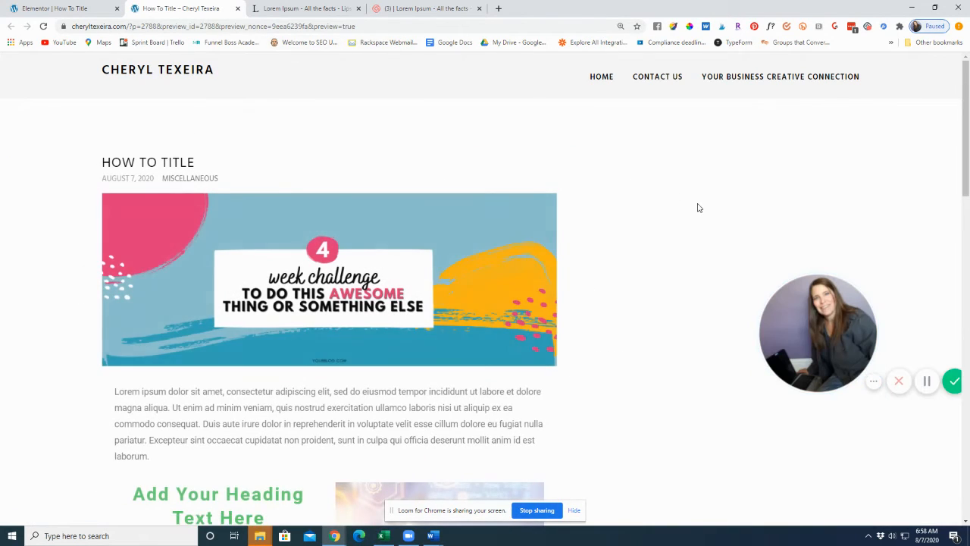
{"action": "scroll", "coordinate": [698, 209], "scroll_direction": "down", "scroll_amount": 3}
{"action": "scroll", "coordinate": [685, 218], "scroll_direction": "down", "scroll_amount": 7}
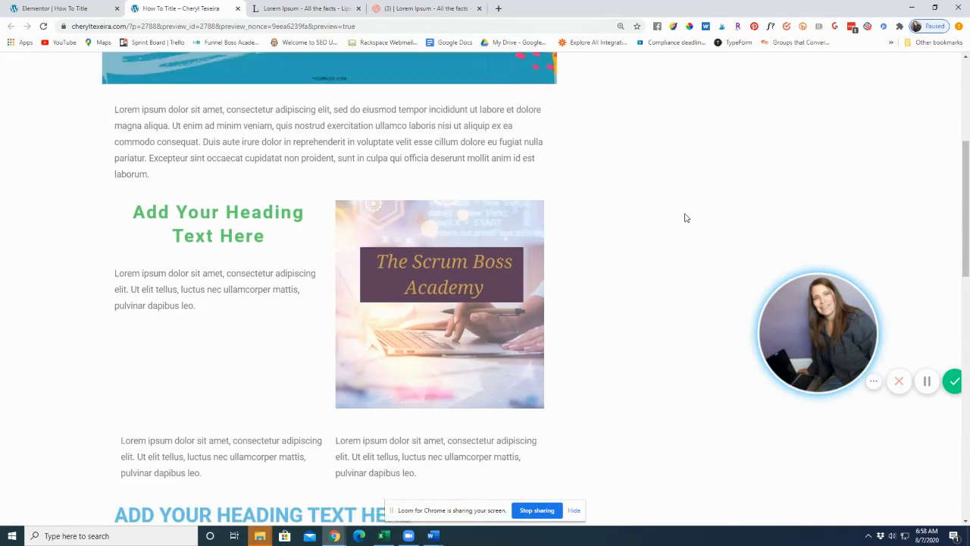
{"action": "scroll", "coordinate": [394, 265], "scroll_direction": "down", "scroll_amount": 2}
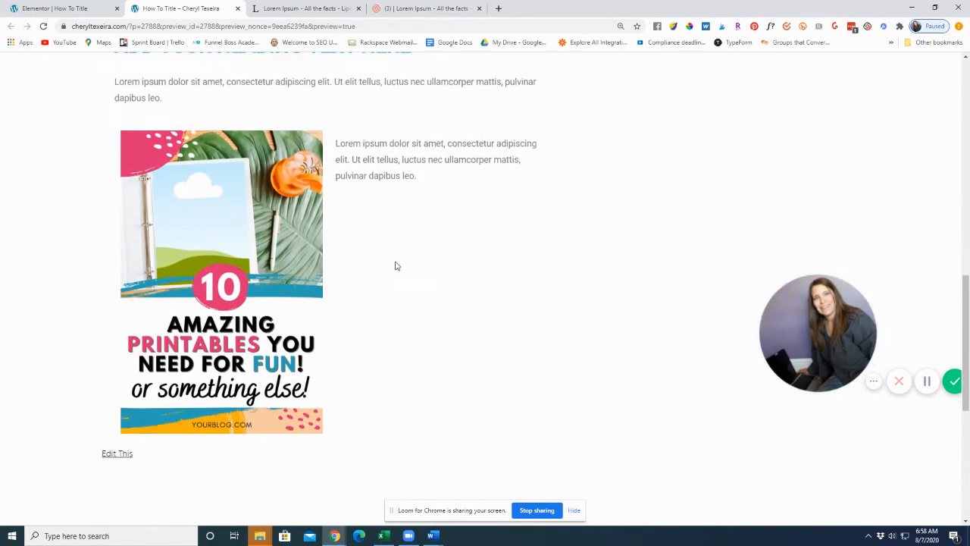
{"action": "scroll", "coordinate": [485, 284], "scroll_direction": "up", "scroll_amount": 4}
{"action": "scroll", "coordinate": [487, 289], "scroll_direction": "up", "scroll_amount": 6}
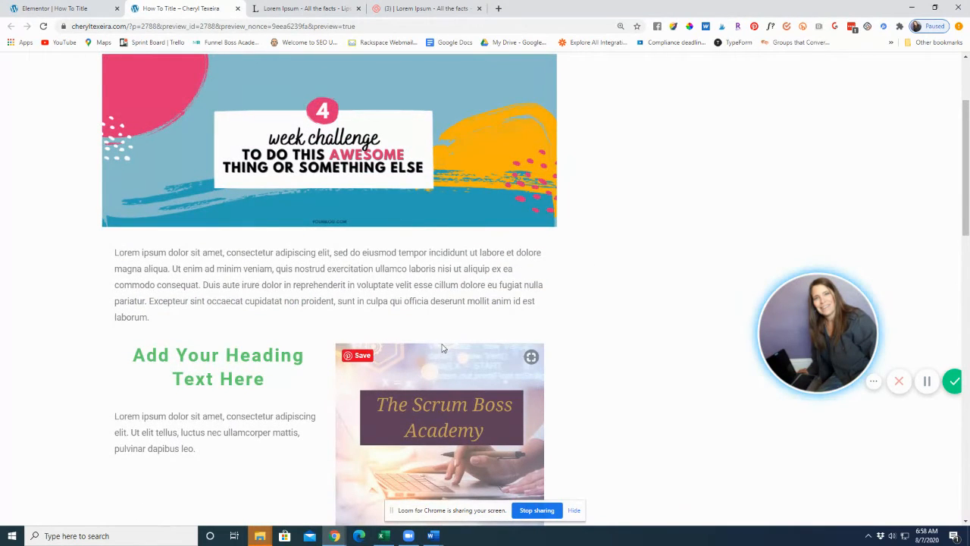
{"action": "scroll", "coordinate": [424, 356], "scroll_direction": "up", "scroll_amount": 2}
{"action": "scroll", "coordinate": [405, 265], "scroll_direction": "down", "scroll_amount": 3}
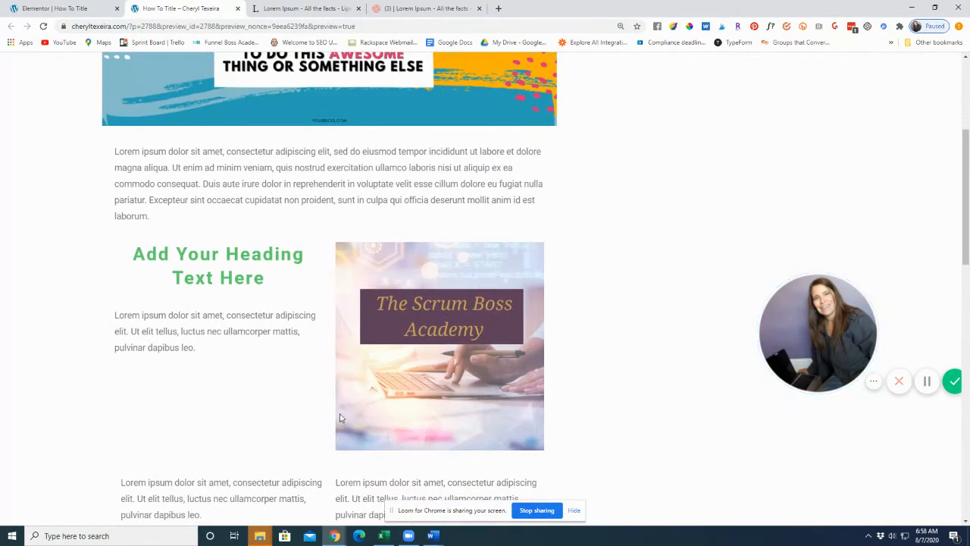
{"action": "scroll", "coordinate": [475, 263], "scroll_direction": "down", "scroll_amount": 2}
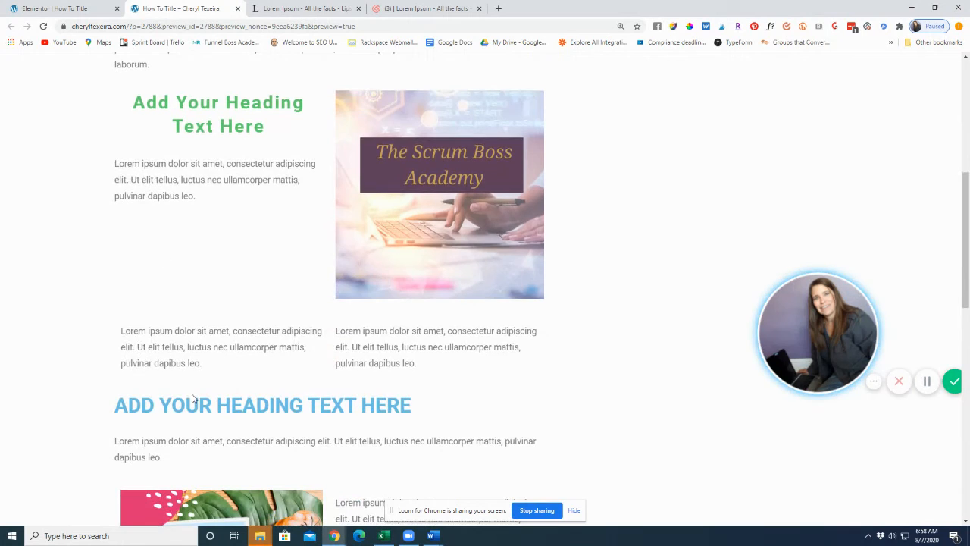
{"action": "scroll", "coordinate": [465, 324], "scroll_direction": "down", "scroll_amount": 2}
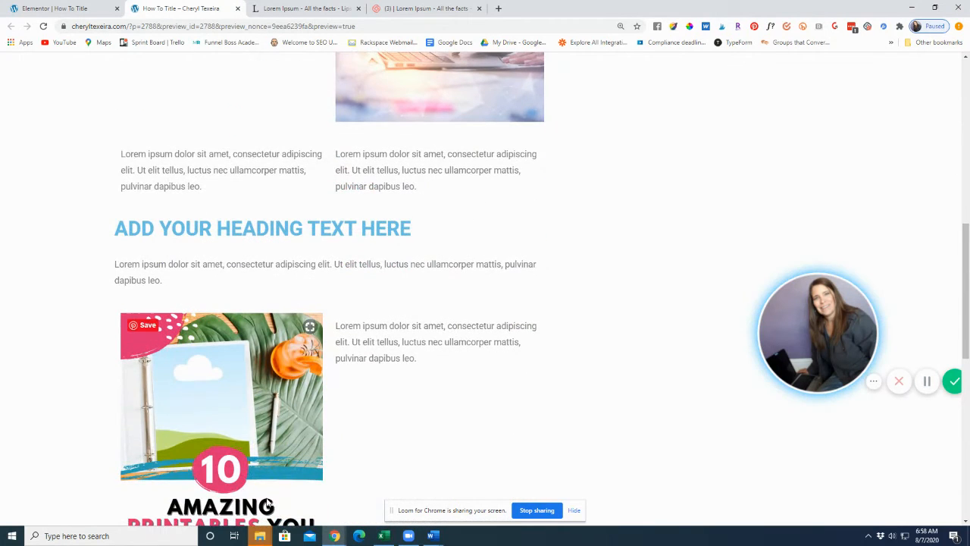
{"action": "scroll", "coordinate": [310, 287], "scroll_direction": "down", "scroll_amount": 2}
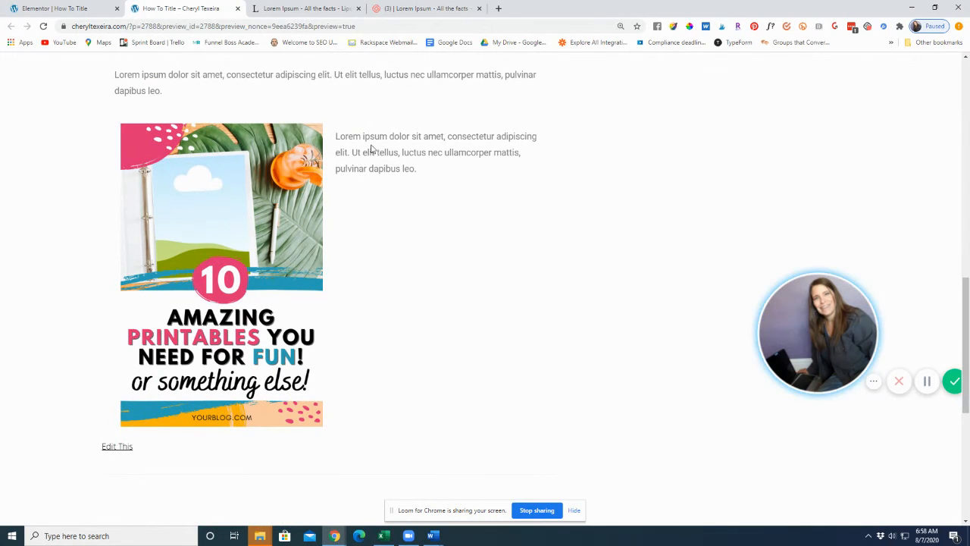
{"action": "scroll", "coordinate": [374, 325], "scroll_direction": "up", "scroll_amount": 5}
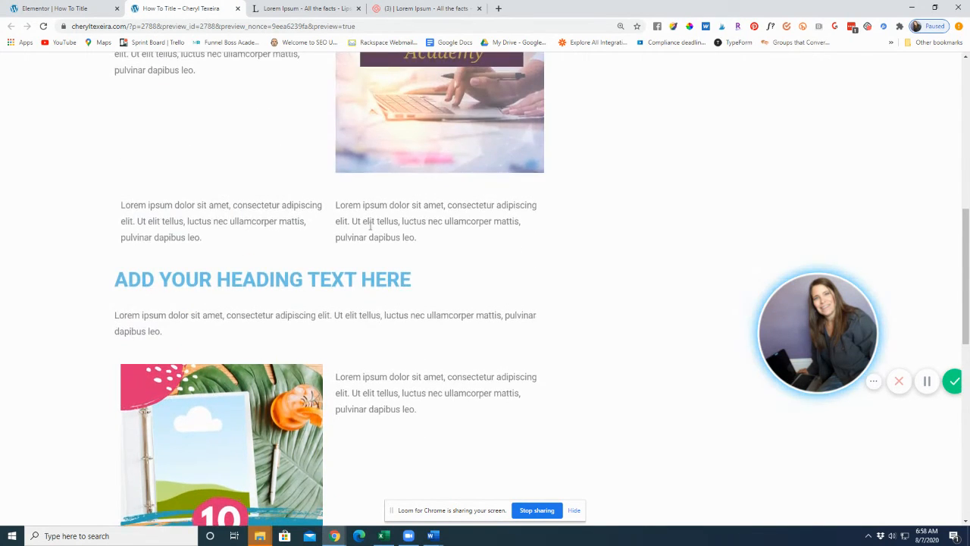
{"action": "scroll", "coordinate": [371, 229], "scroll_direction": "up", "scroll_amount": 3}
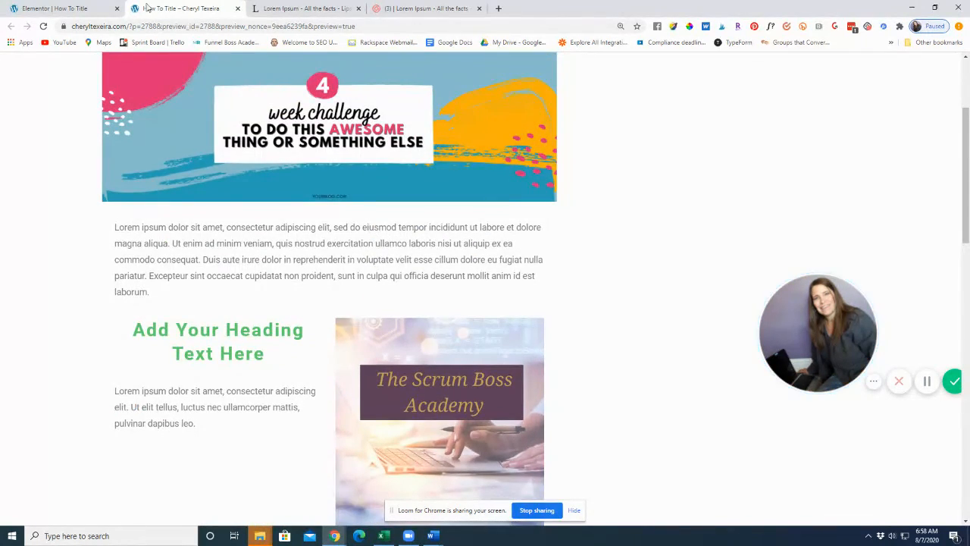
- Return to the Elementor editor from the preview and exit to the post's WordPress edit screen
{"action": "left_click", "coordinate": [53, 8]}
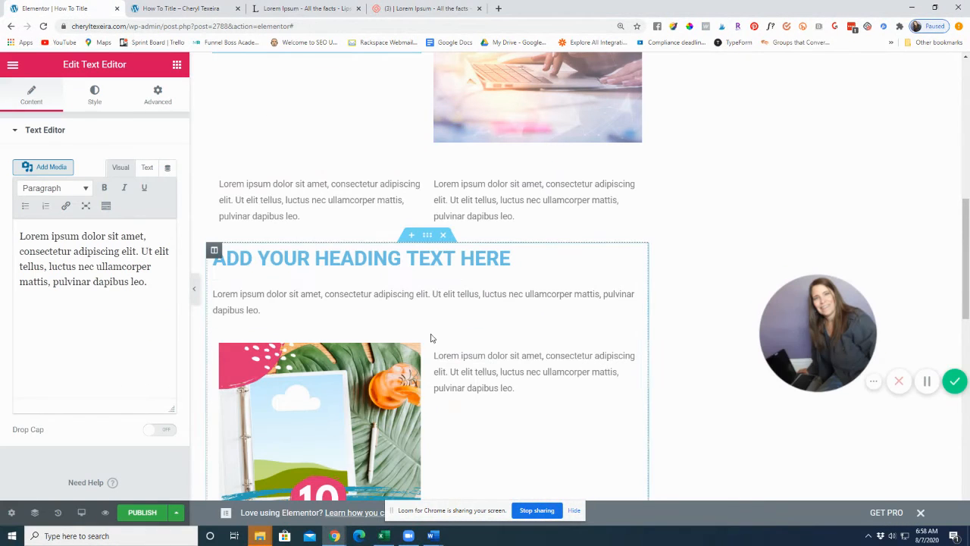
{"action": "scroll", "coordinate": [283, 199], "scroll_direction": "up", "scroll_amount": 3}
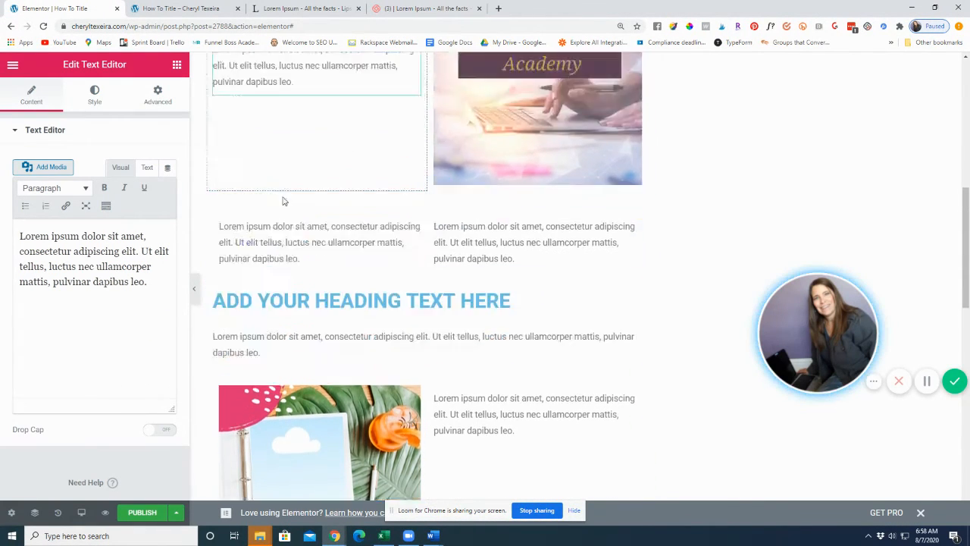
{"action": "scroll", "coordinate": [402, 171], "scroll_direction": "up", "scroll_amount": 1}
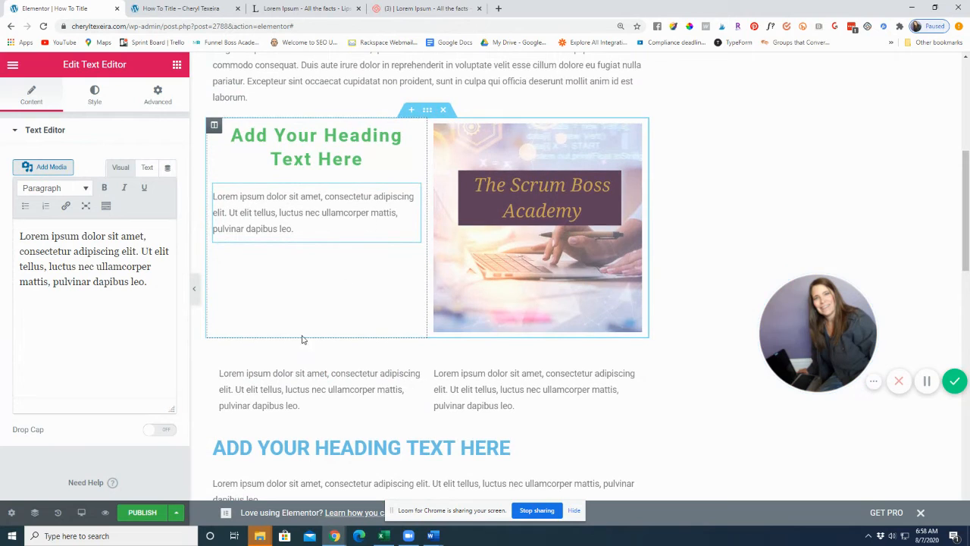
{"action": "scroll", "coordinate": [566, 296], "scroll_direction": "up", "scroll_amount": 4}
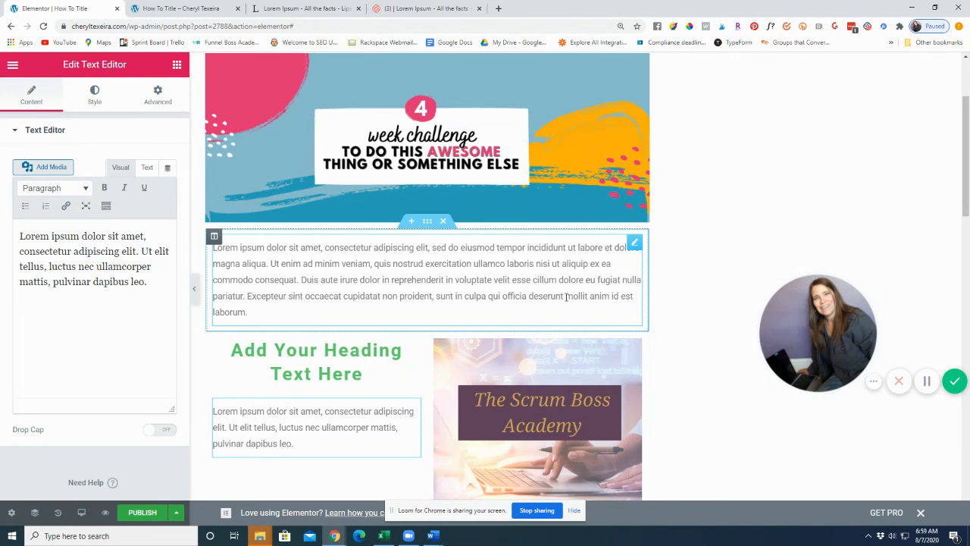
{"action": "scroll", "coordinate": [442, 373], "scroll_direction": "down", "scroll_amount": 2}
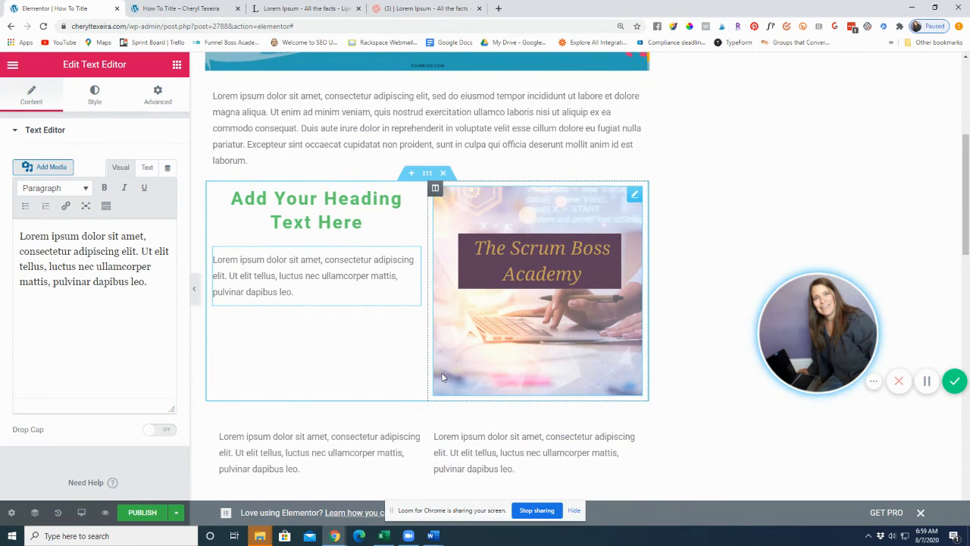
{"action": "scroll", "coordinate": [434, 407], "scroll_direction": "up", "scroll_amount": 1}
{"action": "scroll", "coordinate": [426, 407], "scroll_direction": "up", "scroll_amount": 3}
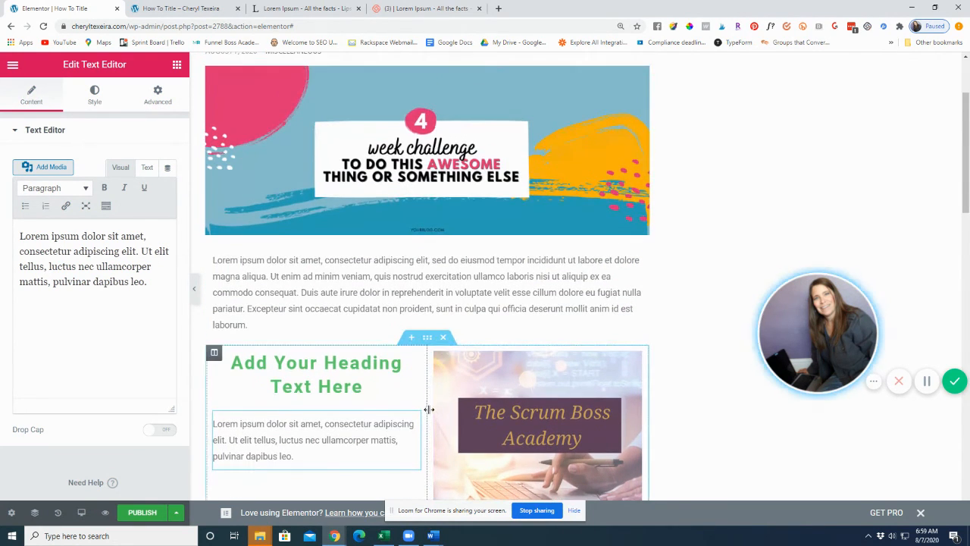
{"action": "left_click", "coordinate": [15, 65]}
{"action": "left_click", "coordinate": [74, 419]}
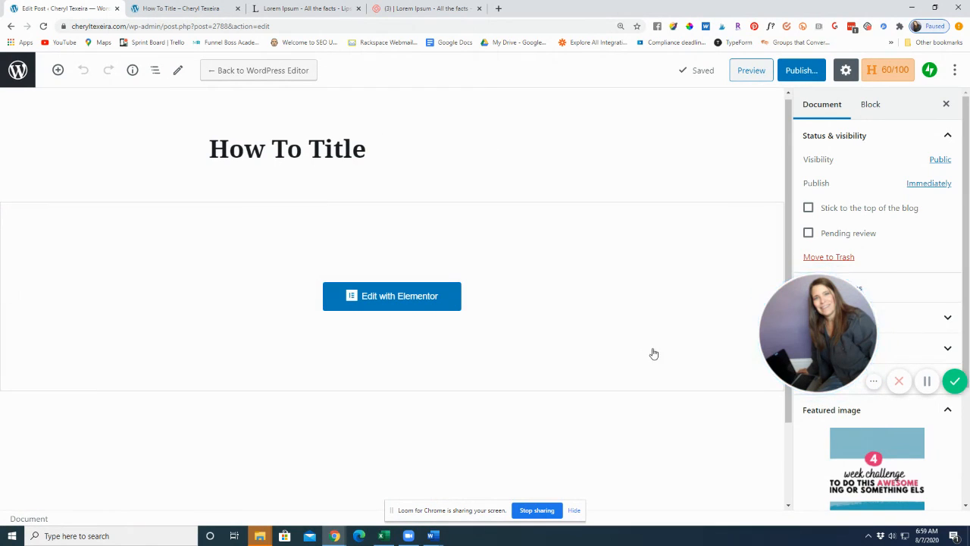
{"action": "scroll", "coordinate": [652, 353], "scroll_direction": "down", "scroll_amount": 2}
{"action": "scroll", "coordinate": [469, 235], "scroll_direction": "up", "scroll_amount": 2}
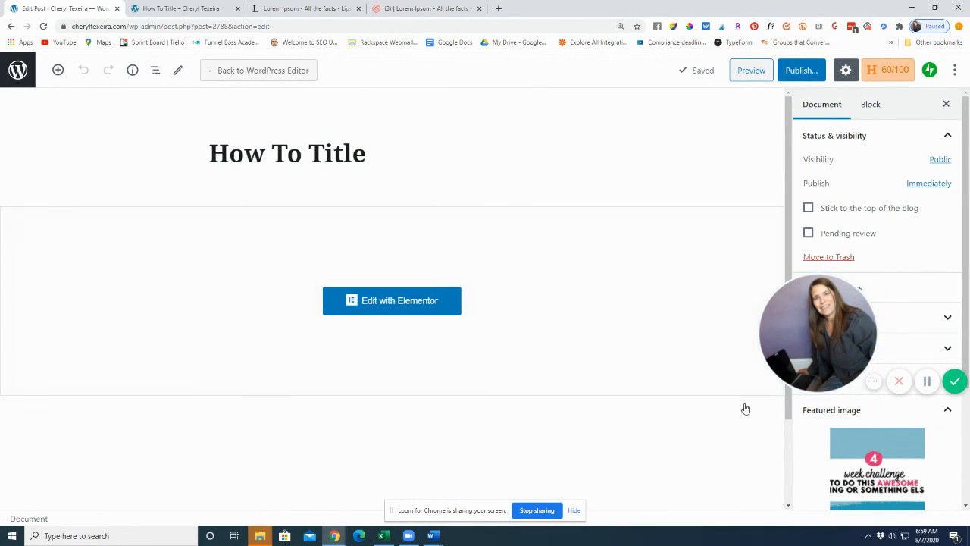